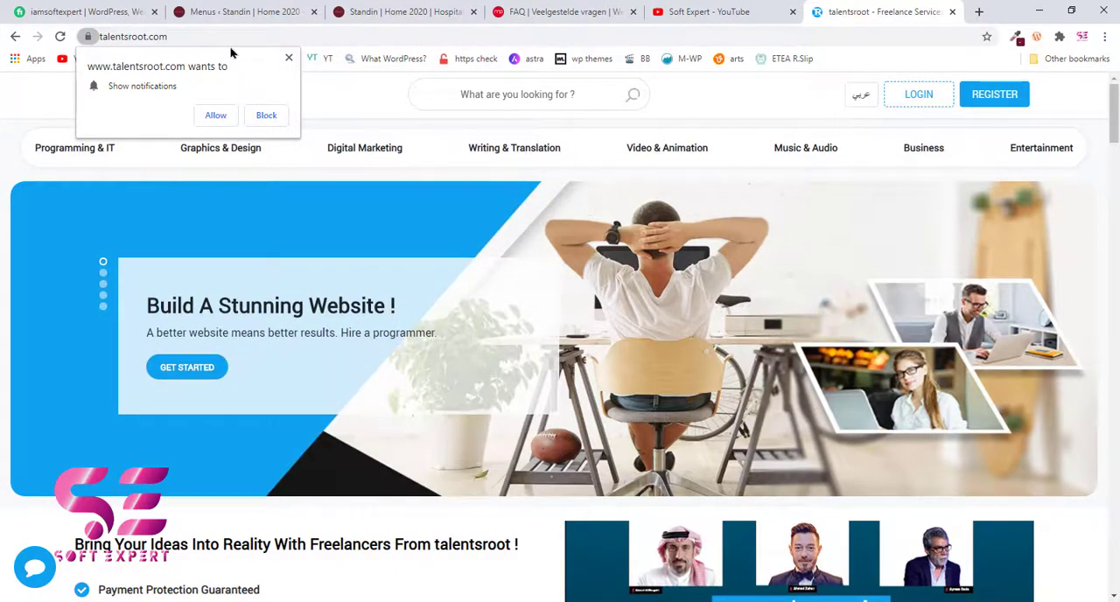
# - Look at the Fiverr seller profile, return to talentsroot, and preview the site in Arabic before switching back to English
pyautogui.click(87, 7)
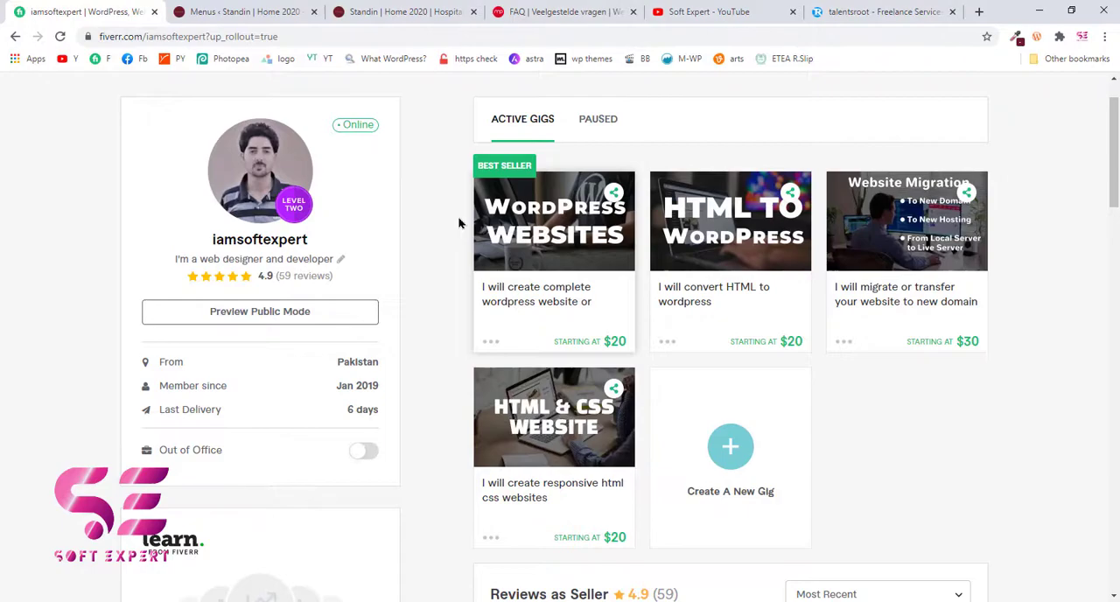
pyautogui.click(853, 10)
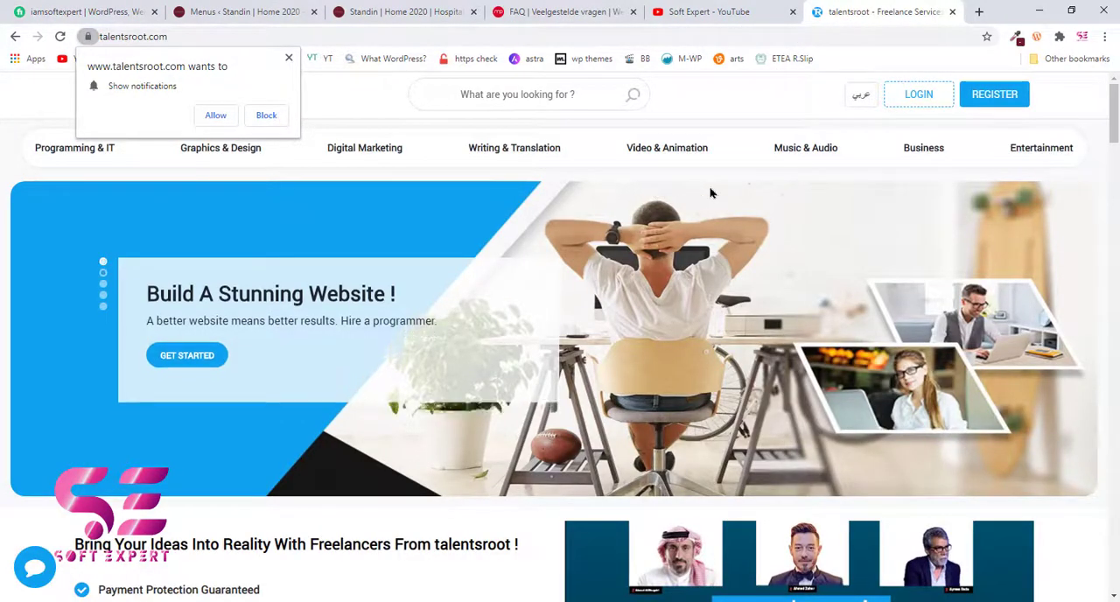
pyautogui.click(861, 106)
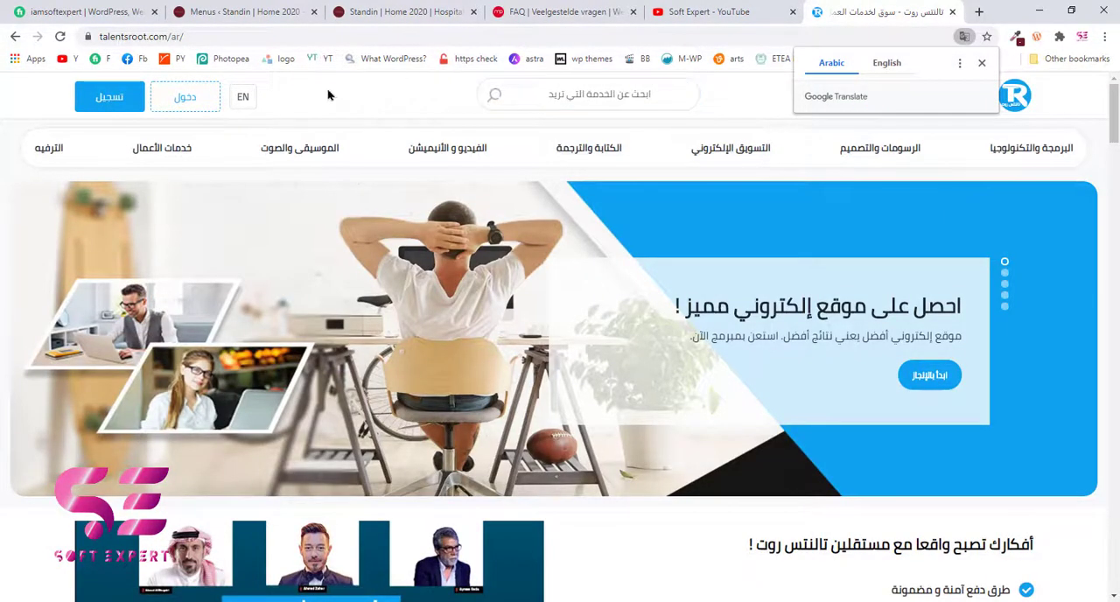
pyautogui.click(243, 101)
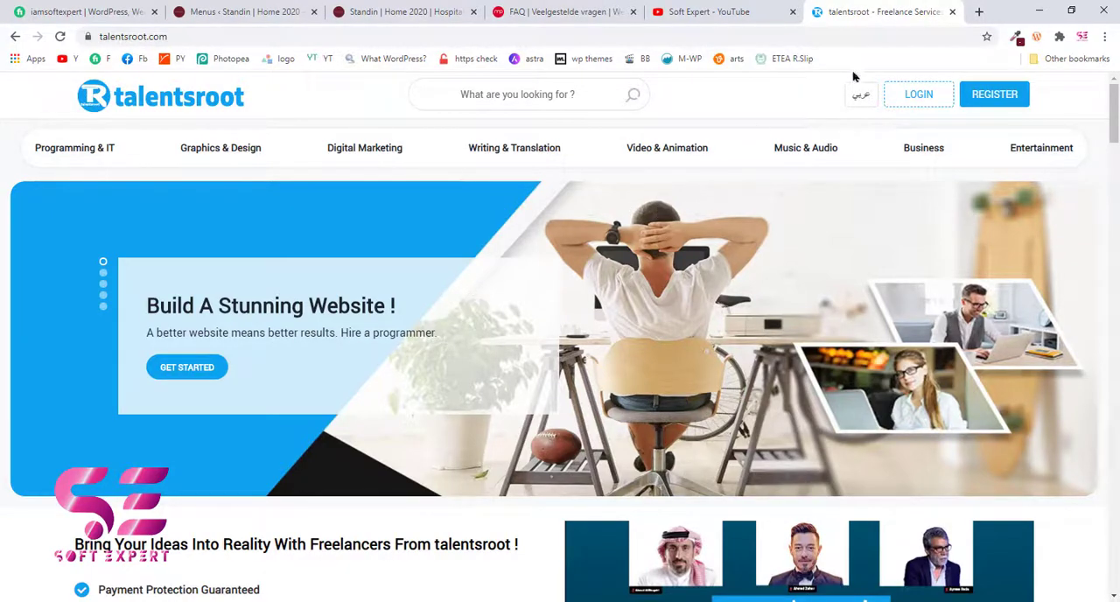
# - Examine the featured categories and recommended roots on the talentsroot home page and compare them with the active gigs on Fiverr
pyautogui.scroll(-2, 641, 384)
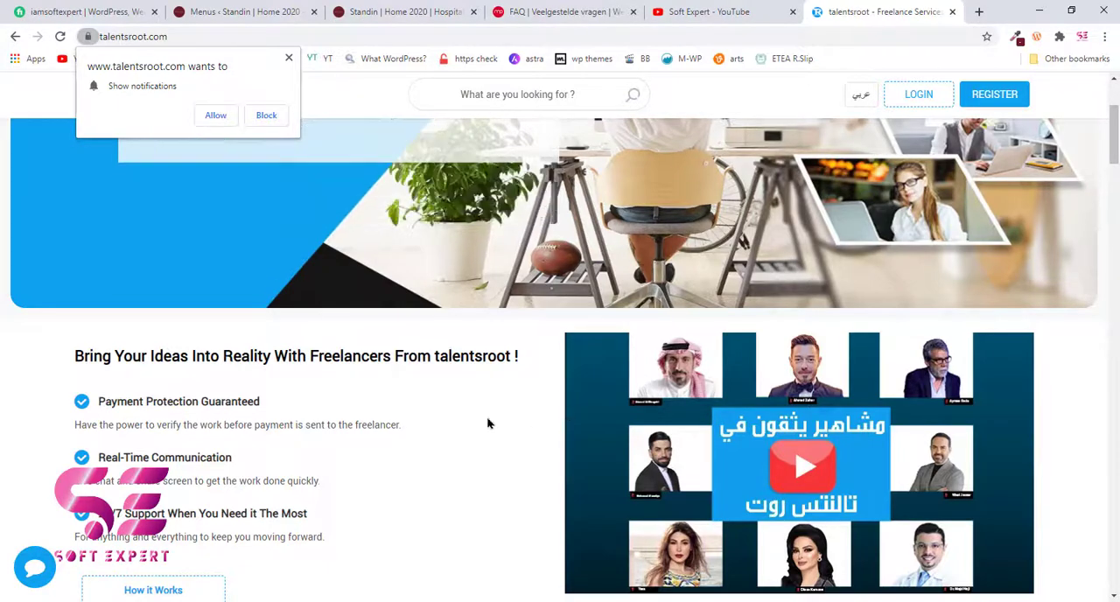
pyautogui.scroll(-3, 478, 424)
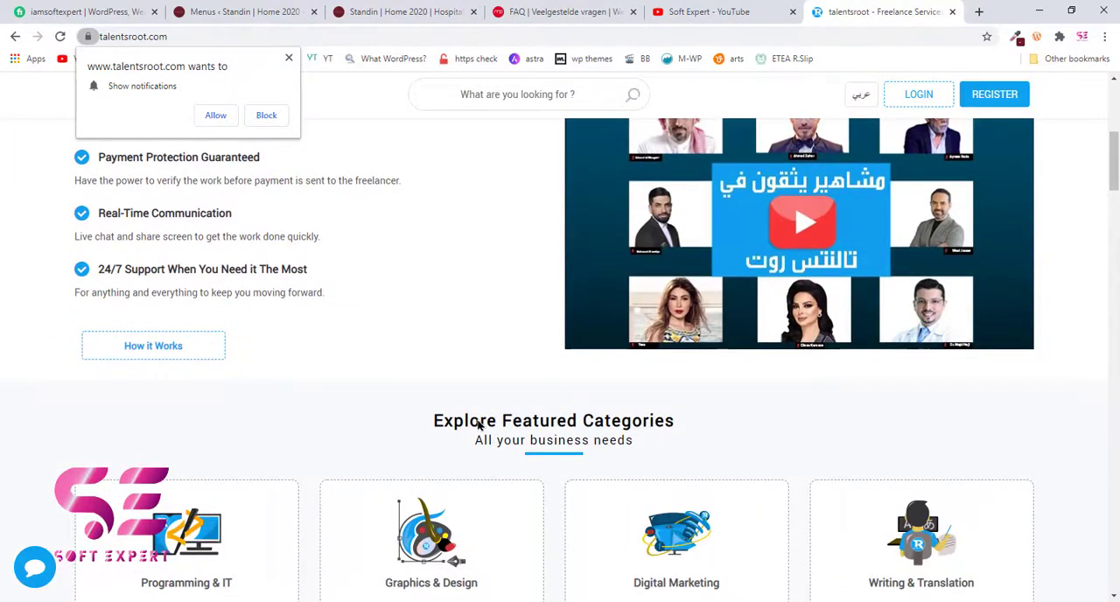
pyautogui.scroll(-3, 1052, 338)
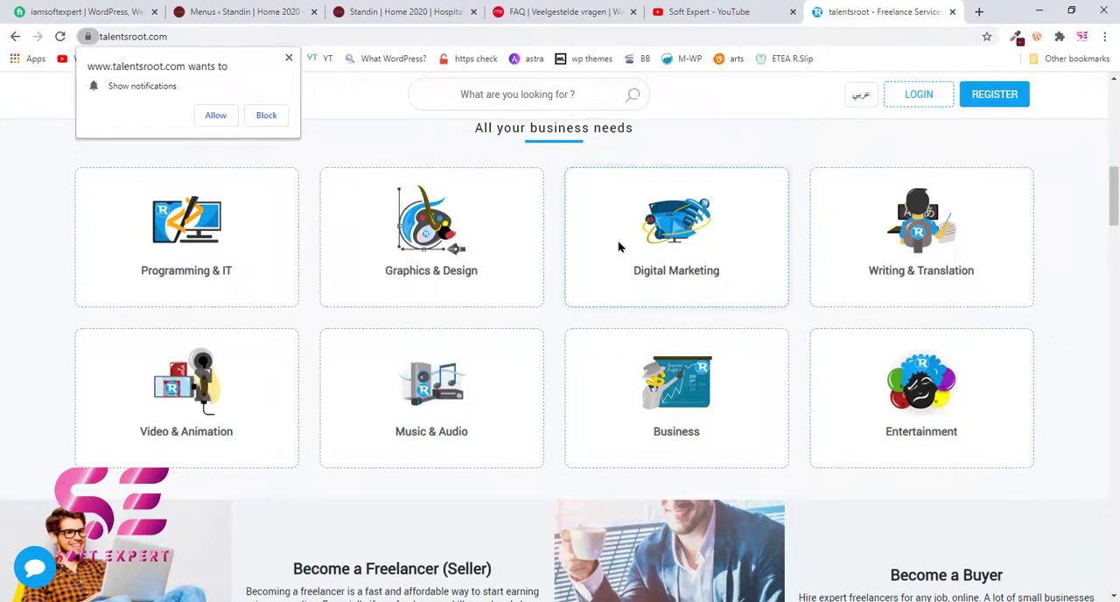
pyautogui.scroll(1, 530, 257)
pyautogui.scroll(-1, 522, 282)
pyautogui.scroll(-1, 522, 281)
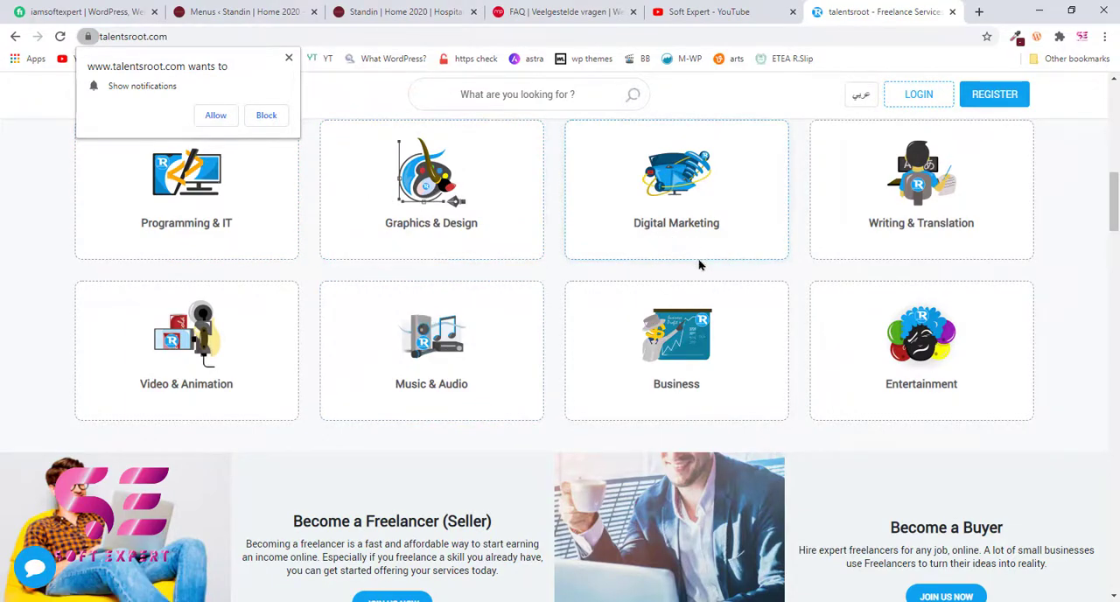
pyautogui.scroll(-8, 697, 263)
pyautogui.scroll(-10, 698, 271)
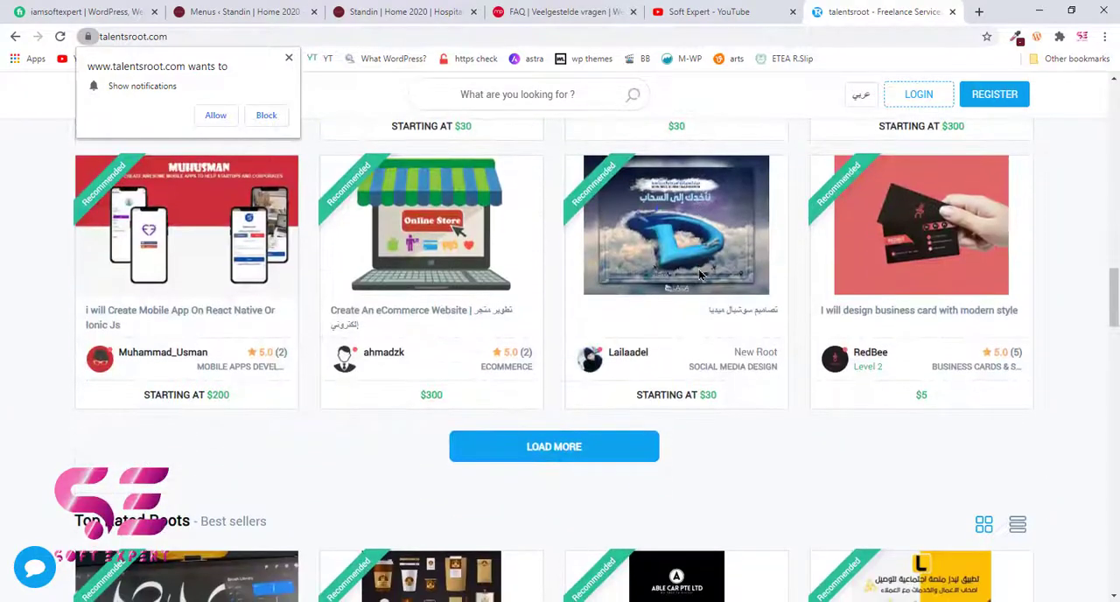
pyautogui.scroll(4, 698, 271)
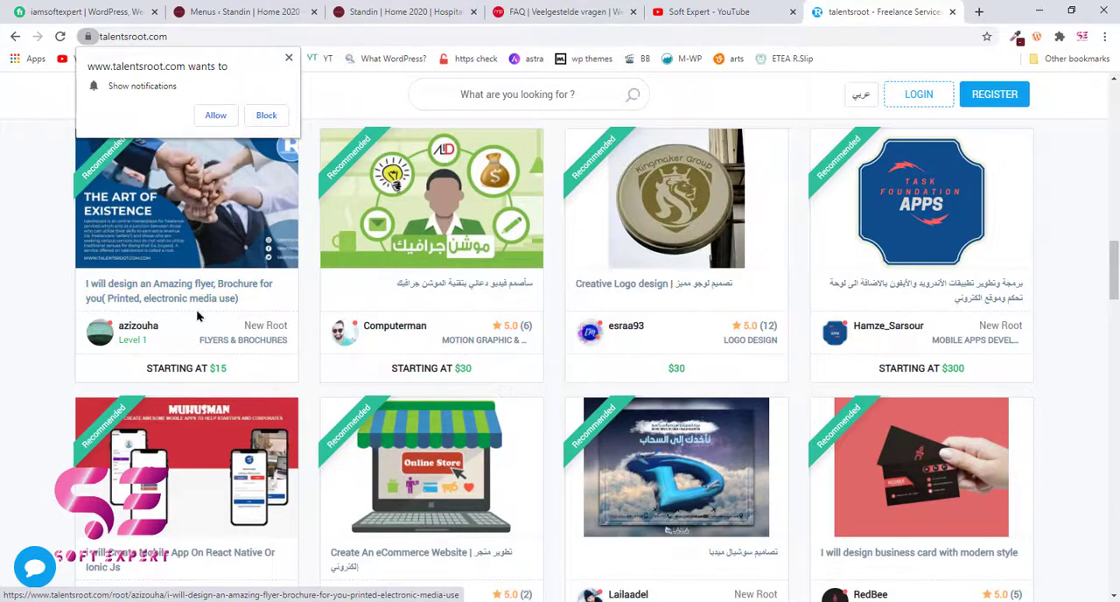
pyautogui.scroll(1, 218, 267)
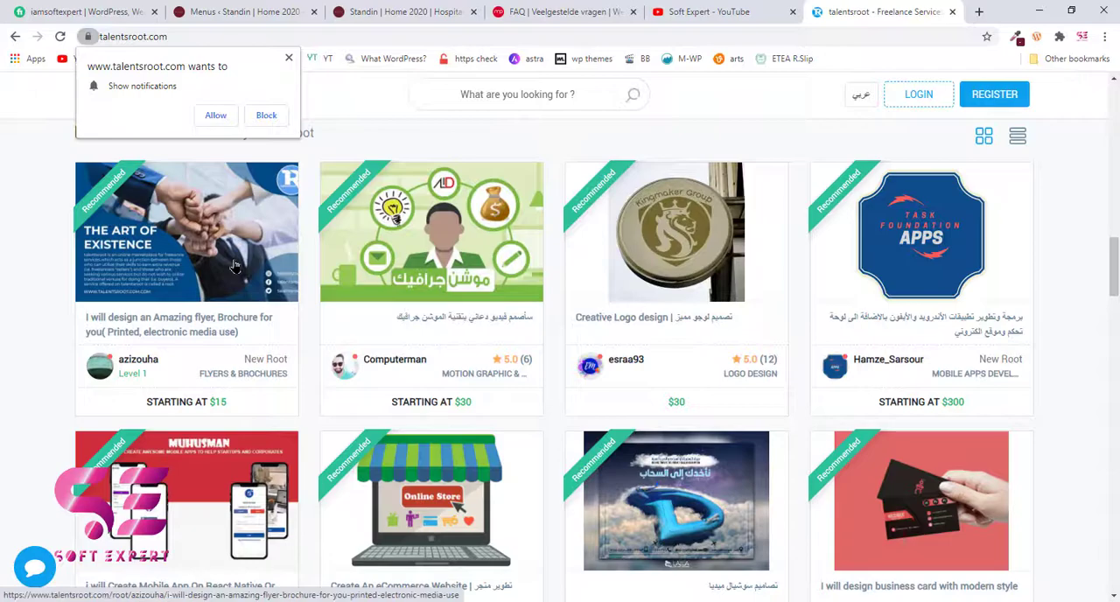
pyautogui.click(114, 8)
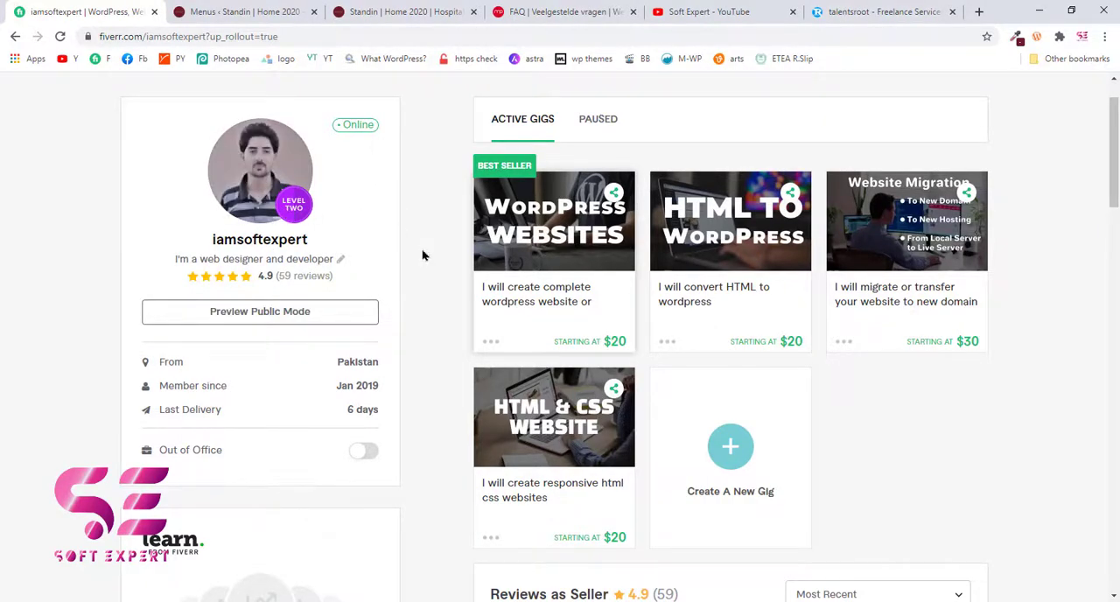
pyautogui.click(879, 11)
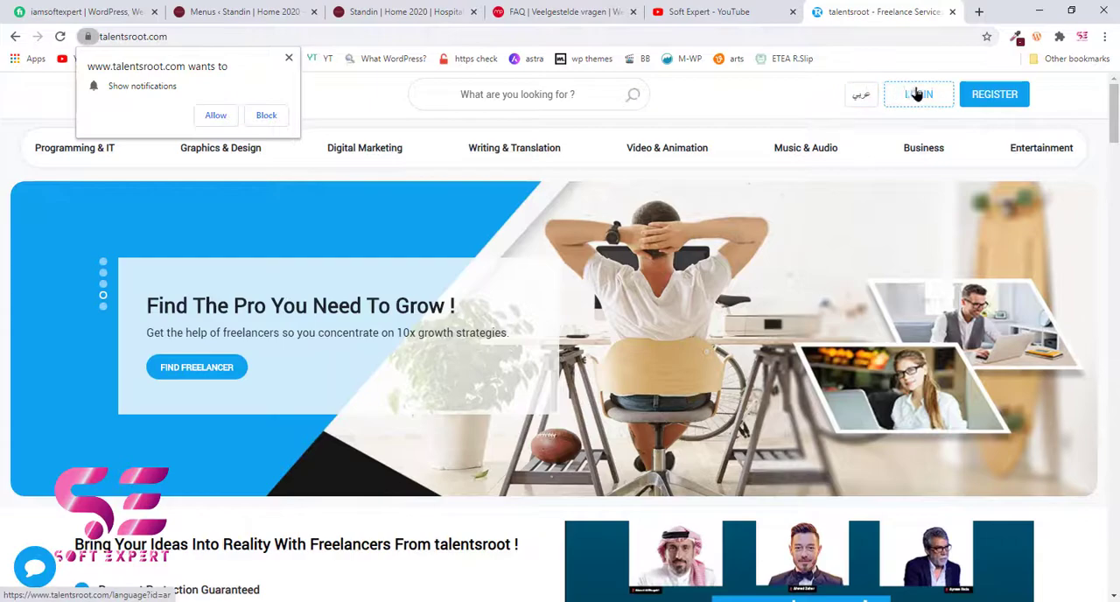
# - Open the talentsroot registration form and enter SoftExpert as the user name
pyautogui.click(989, 98)
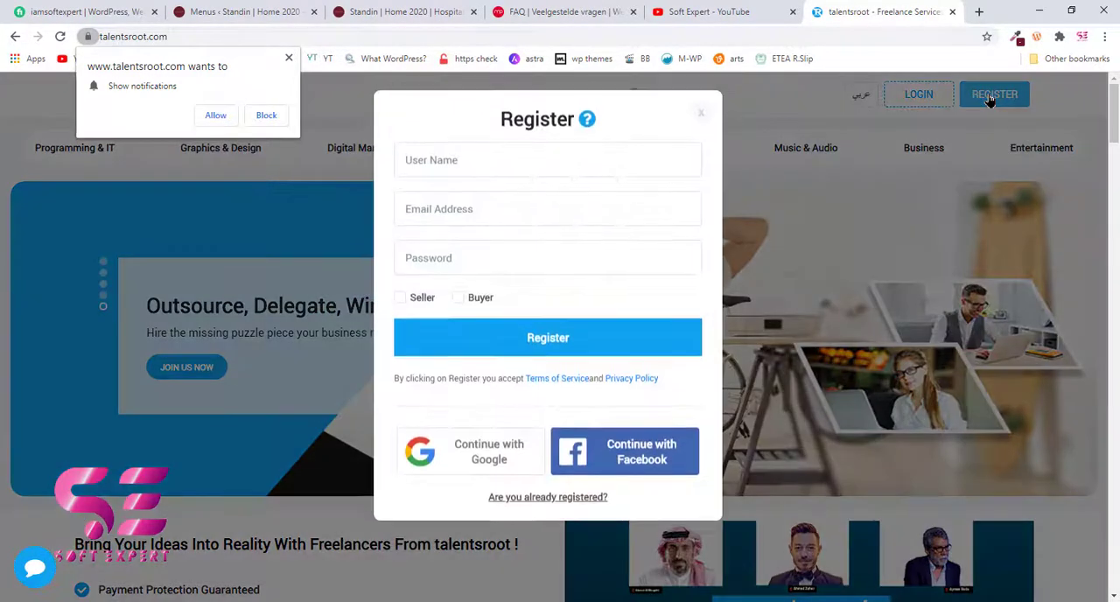
pyautogui.click(445, 157)
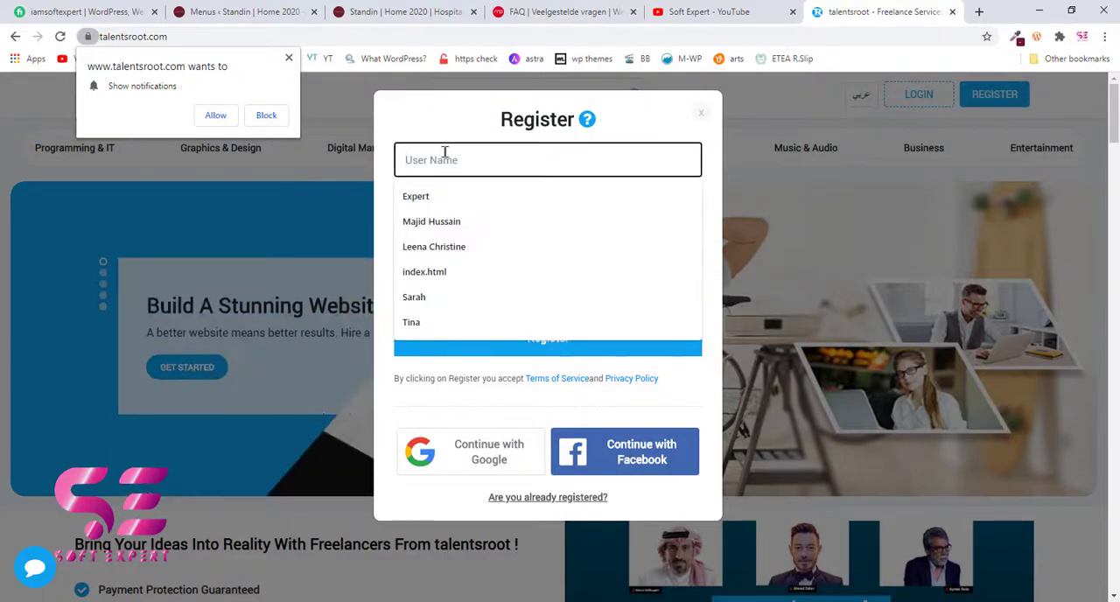
pyautogui.write('Soft')
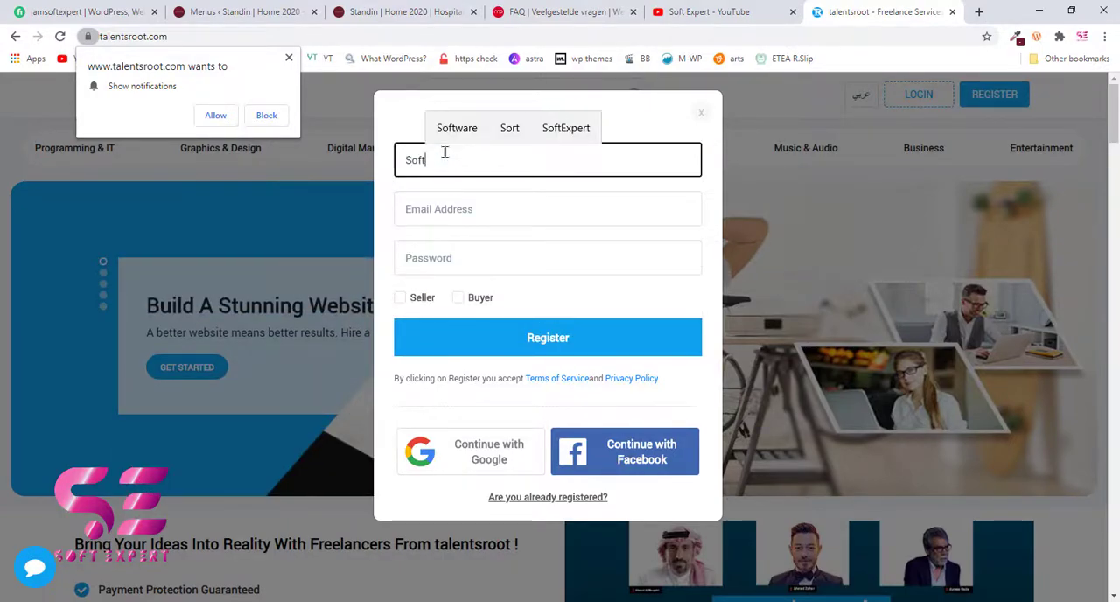
pyautogui.write('Expert')
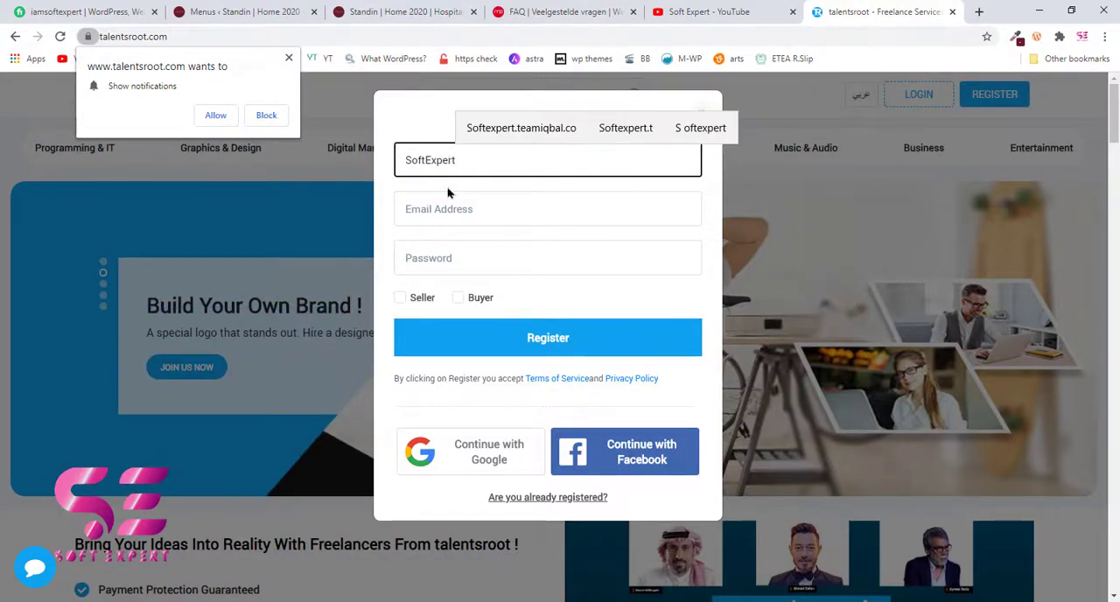
# - Fill in the account's email address and enter the account password in the registration form
pyautogui.click(438, 210)
pyautogui.click(462, 246)
pyautogui.click(439, 257)
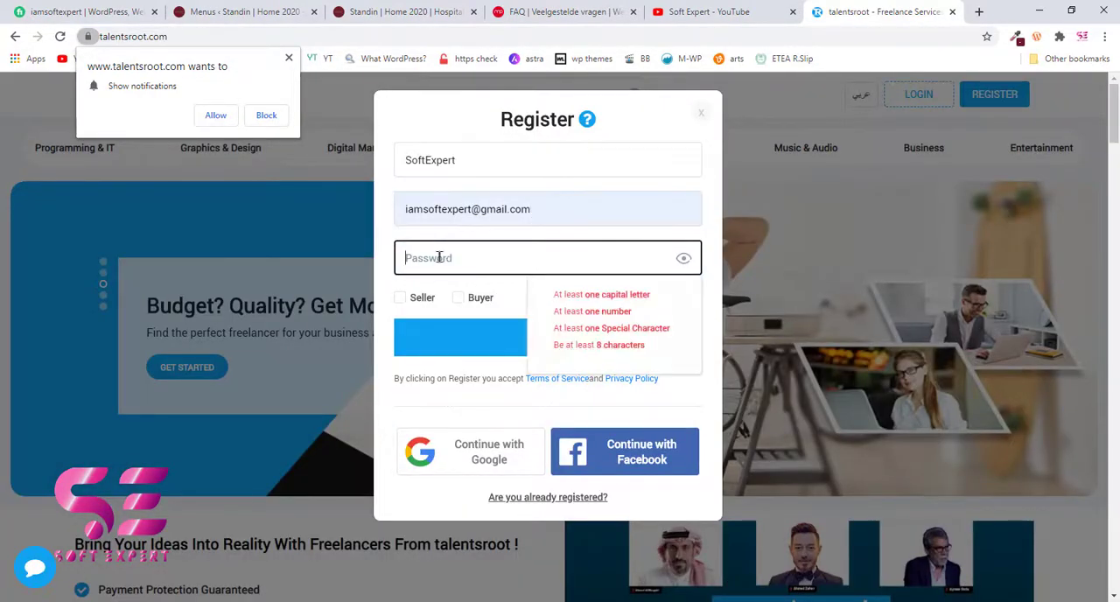
pyautogui.write('SoftEx•••••')
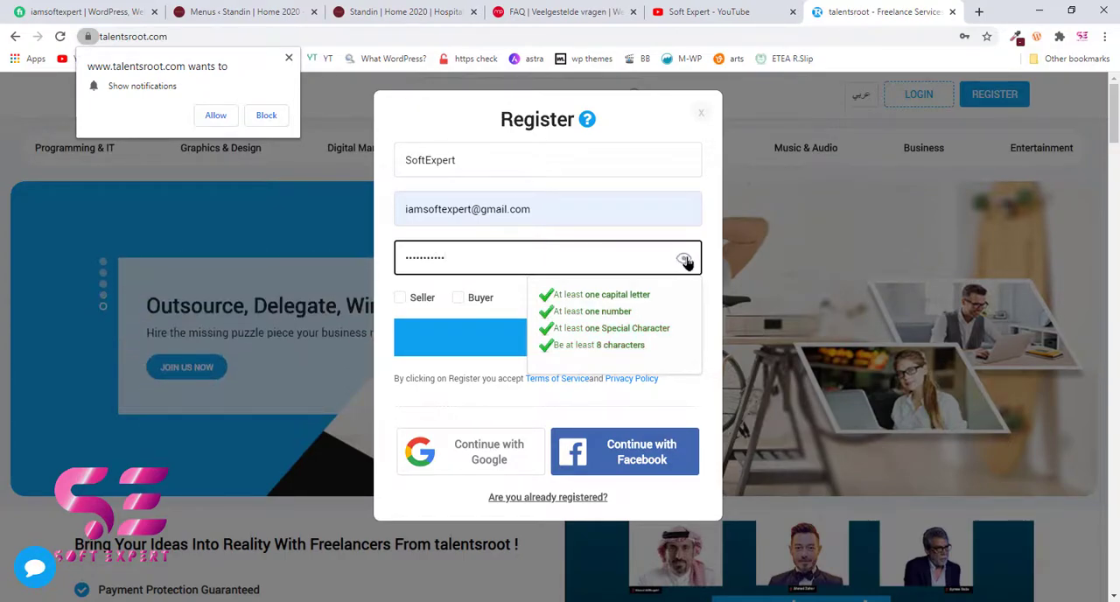
# - Choose Seller as the account type and submit the registration
pyautogui.click(520, 296)
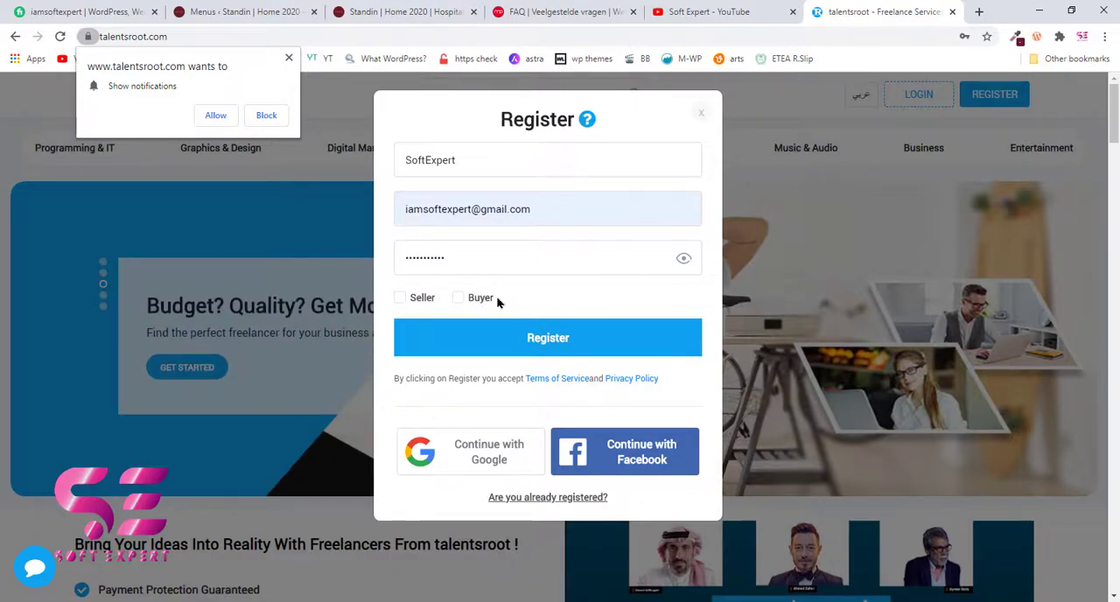
pyautogui.click(399, 298)
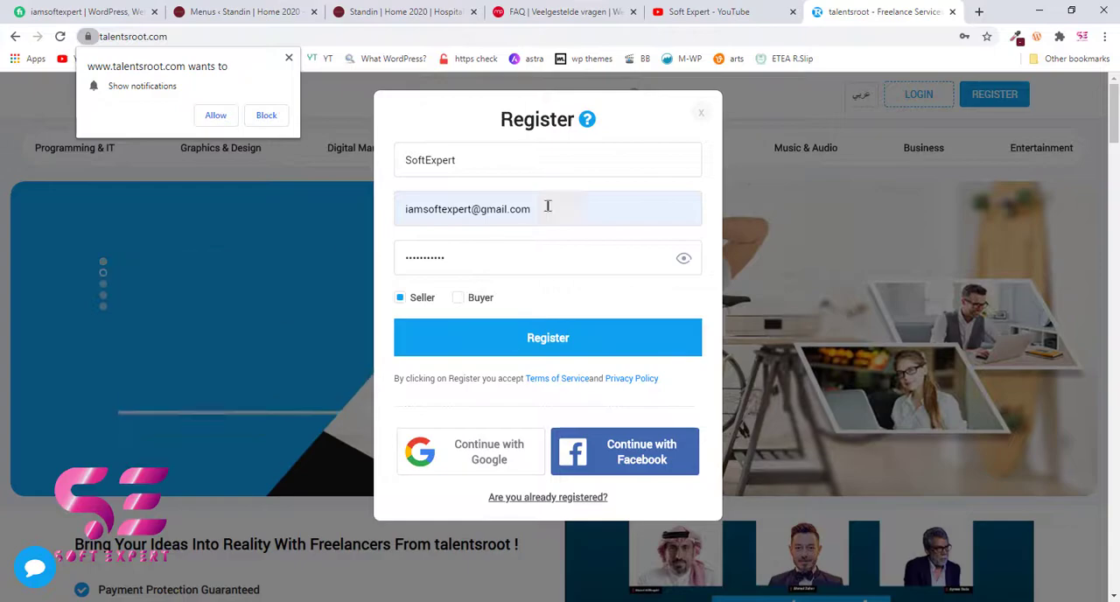
pyautogui.click(582, 342)
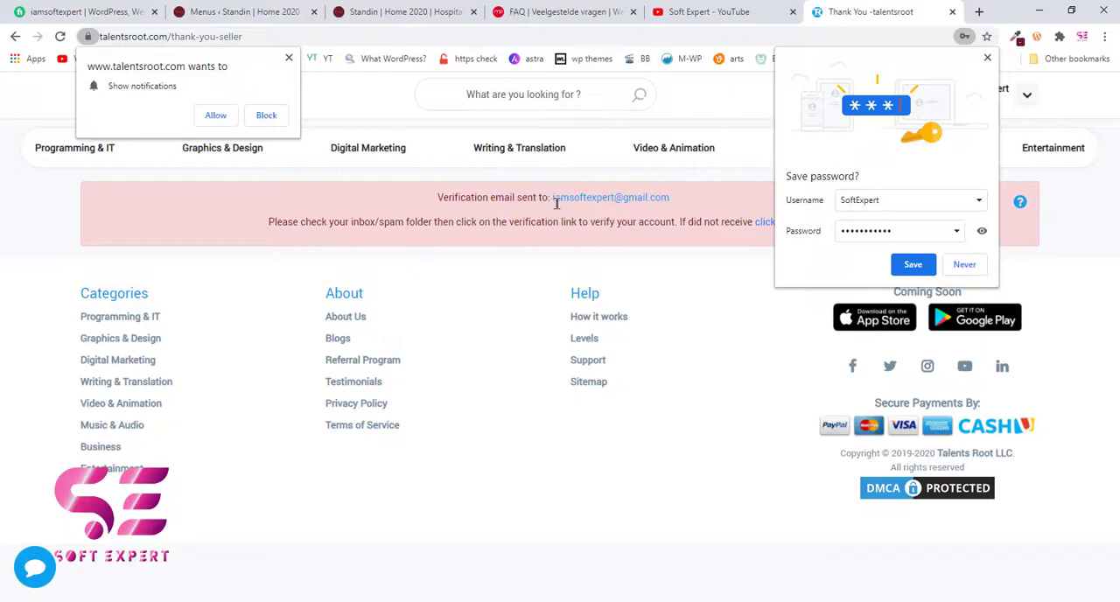
# - Switch to Gmail, open the talentsroot welcome message and verify the account's email address from it
pyautogui.click(979, 11)
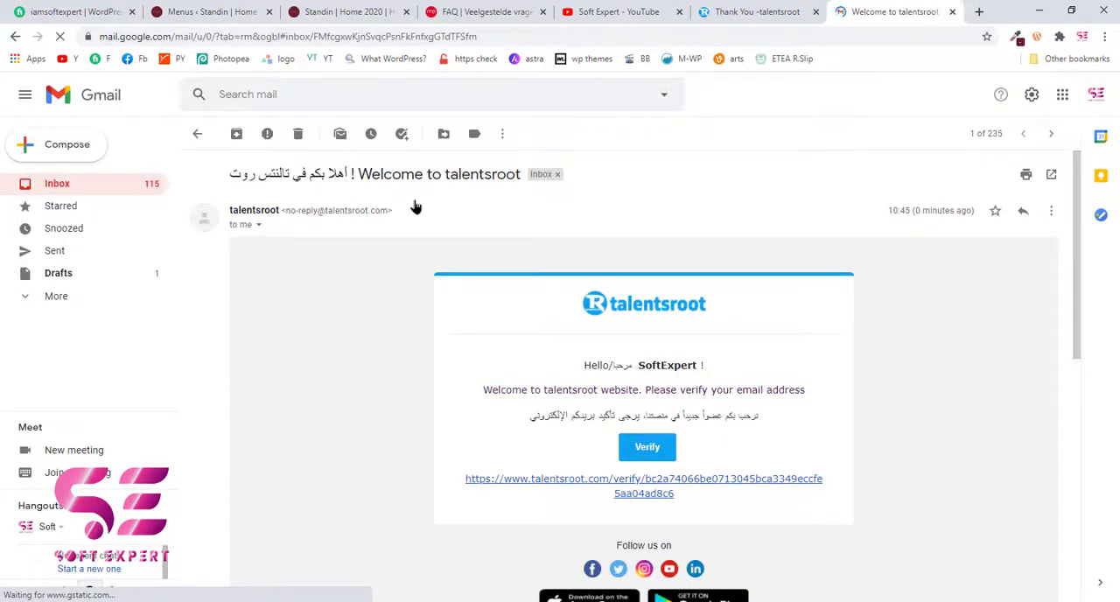
pyautogui.scroll(-1, 707, 252)
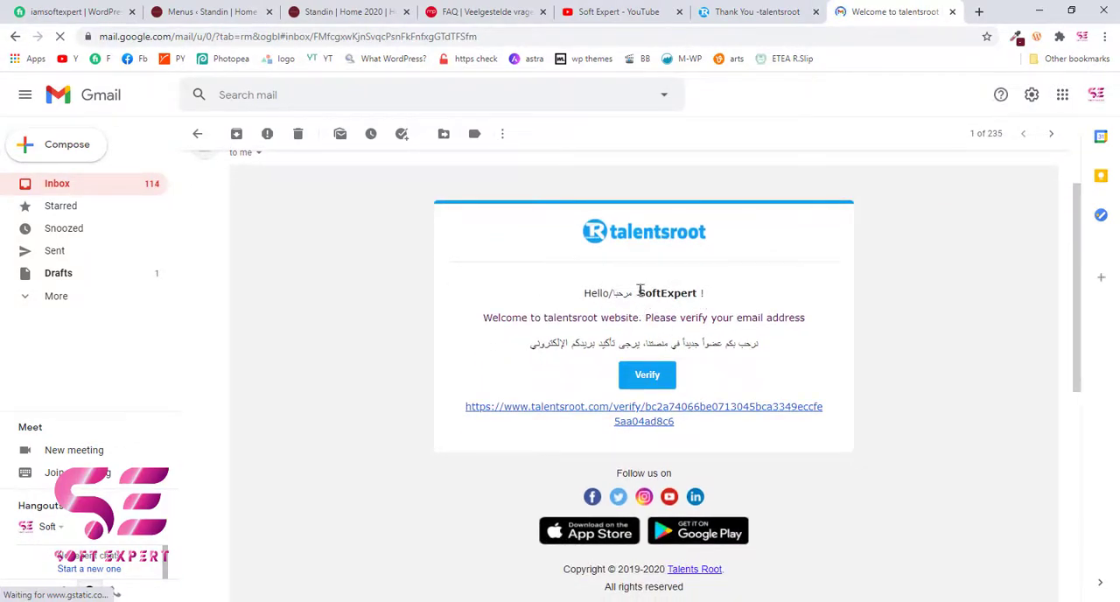
pyautogui.moveTo(640, 290); pyautogui.dragTo(704, 292)
pyautogui.click(655, 318)
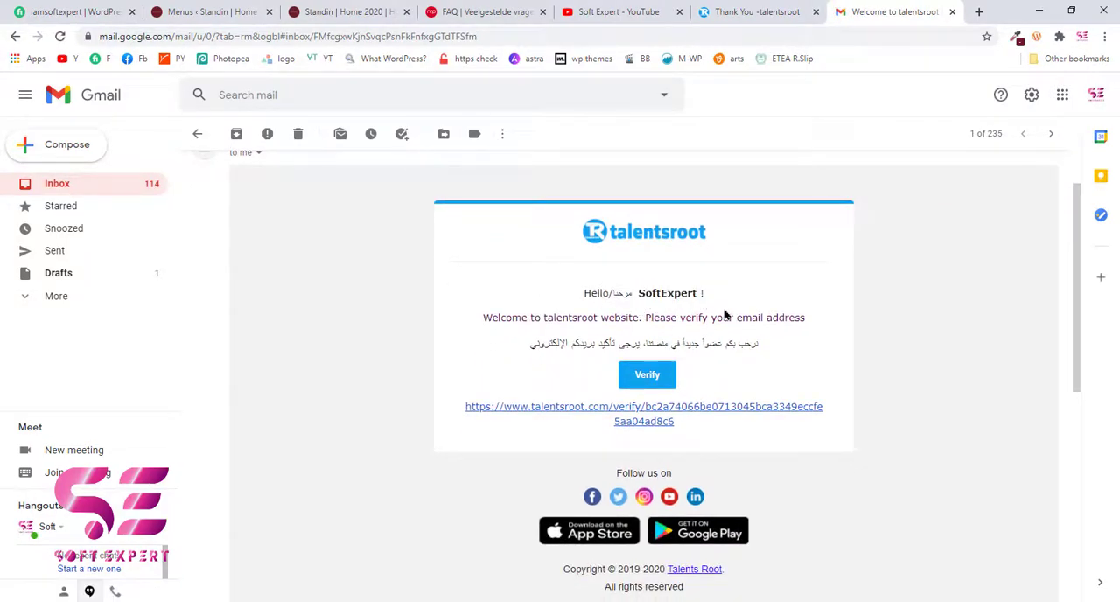
pyautogui.click(649, 376)
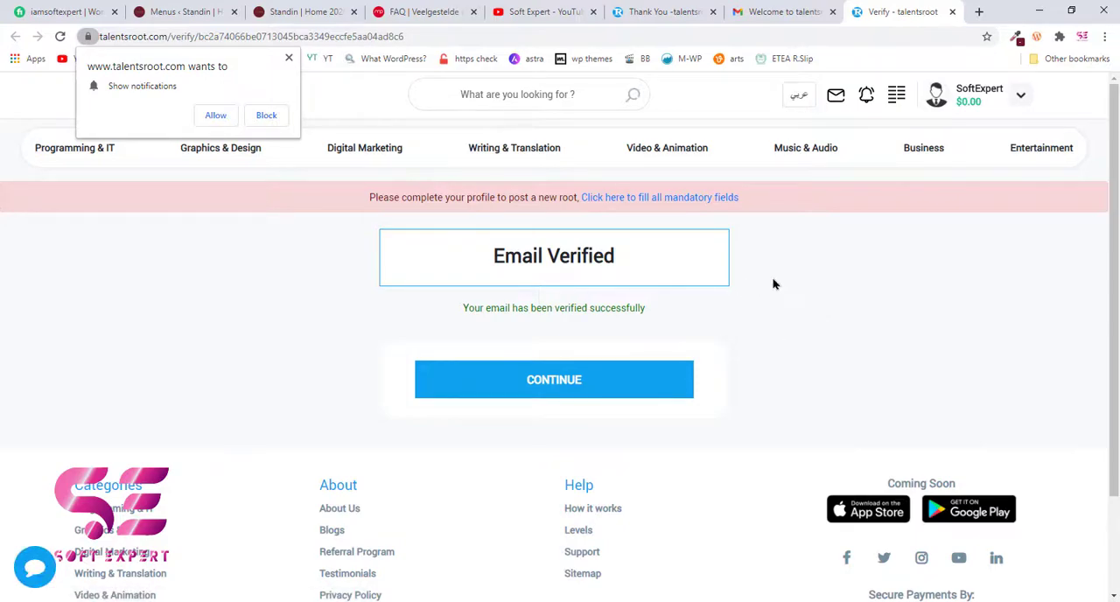
# - Open the new seller account's My Profile page and compare its Roots section with the gigs on the Fiverr profile
pyautogui.click(1020, 94)
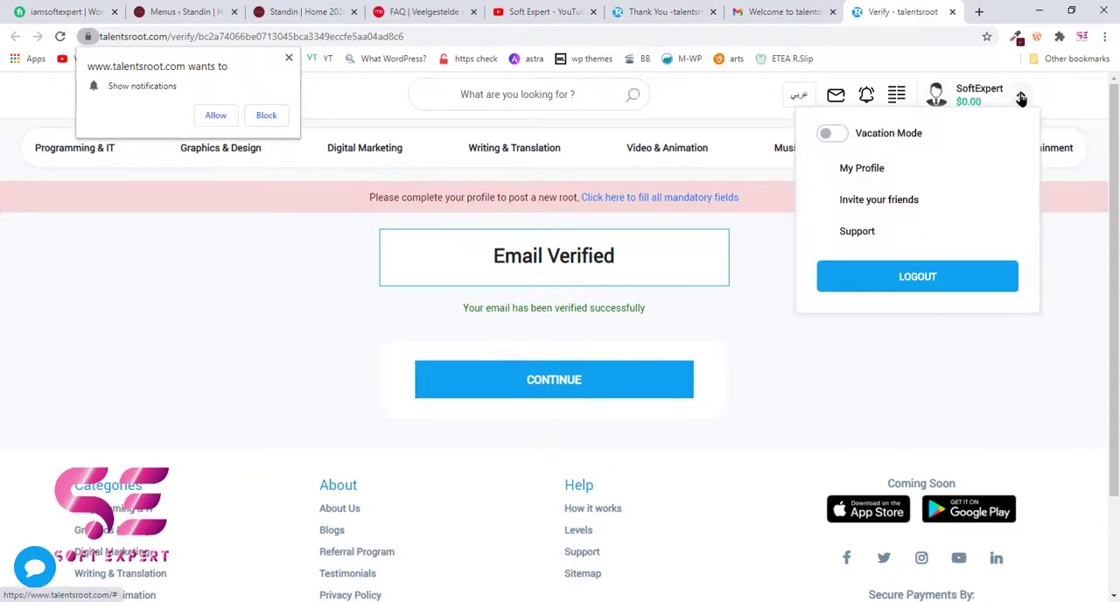
pyautogui.click(857, 168)
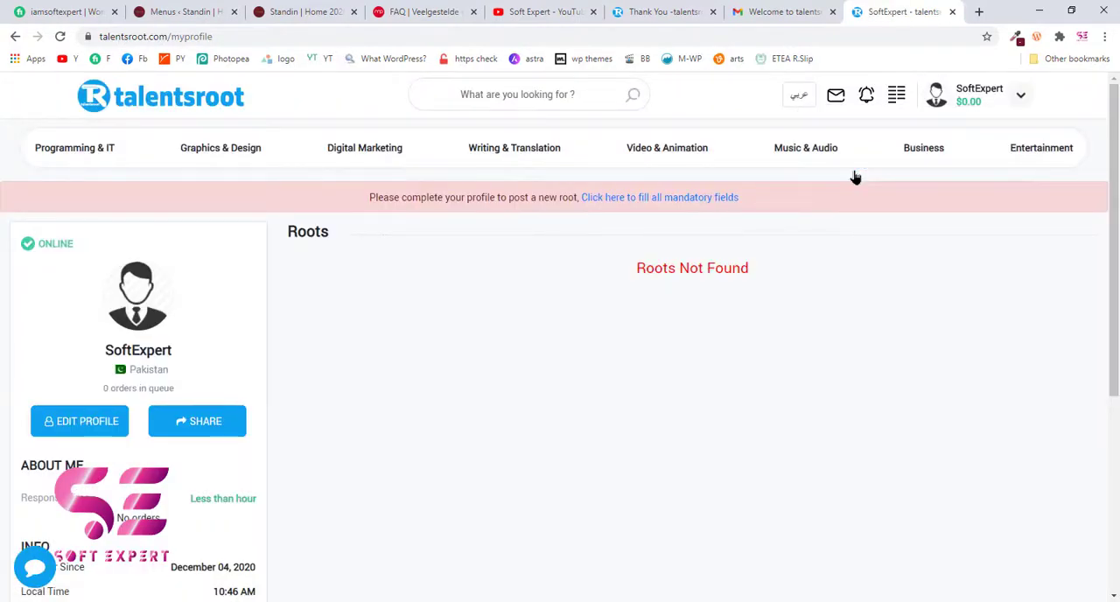
pyautogui.moveTo(633, 284); pyautogui.dragTo(757, 270)
pyautogui.click(758, 271)
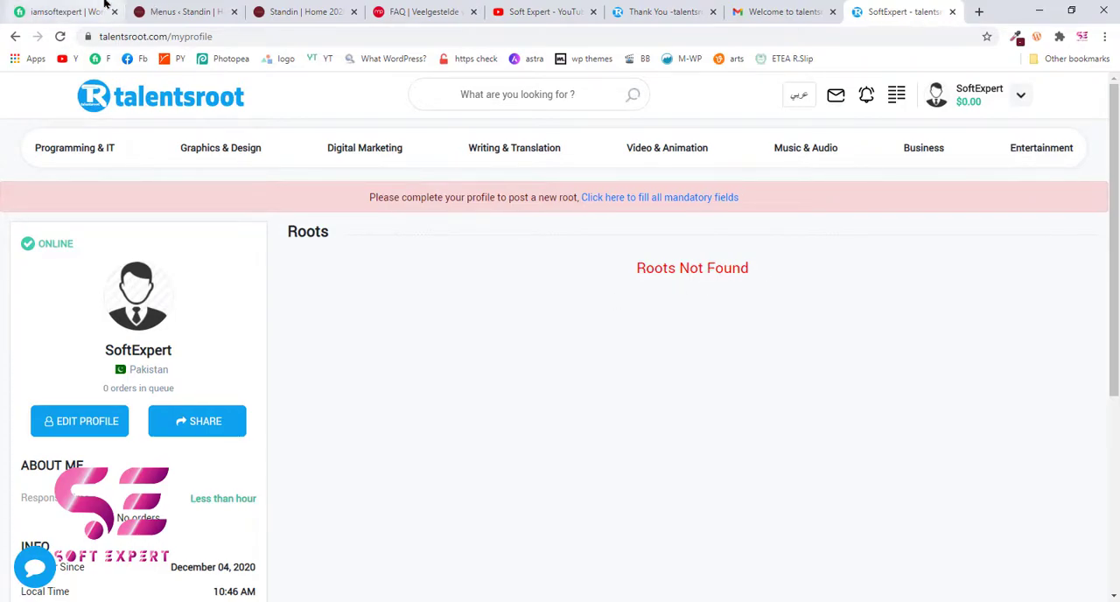
pyautogui.click(63, 11)
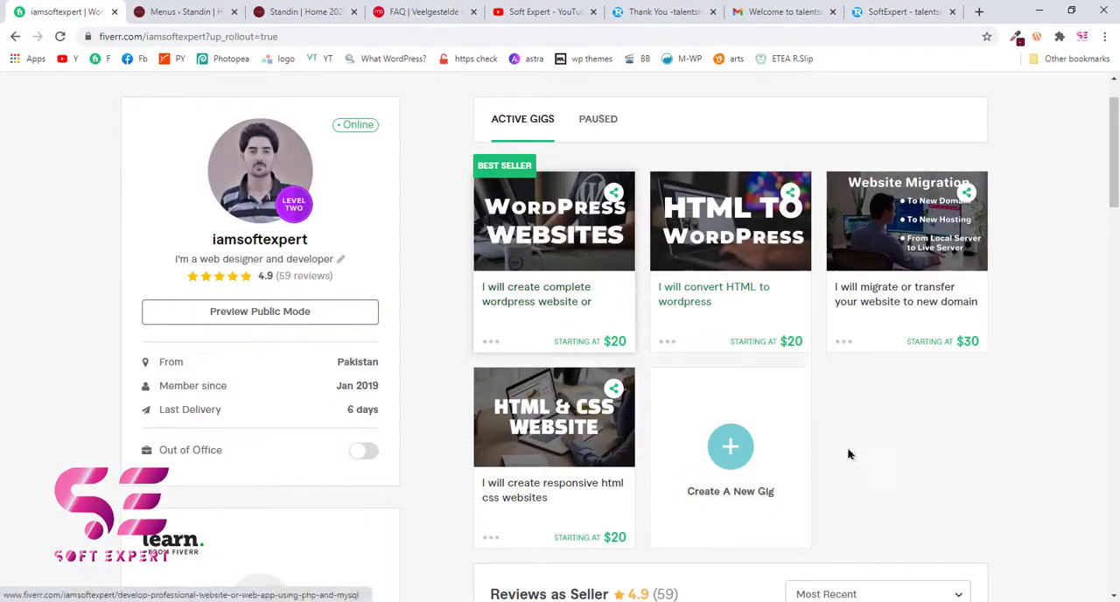
pyautogui.click(885, 18)
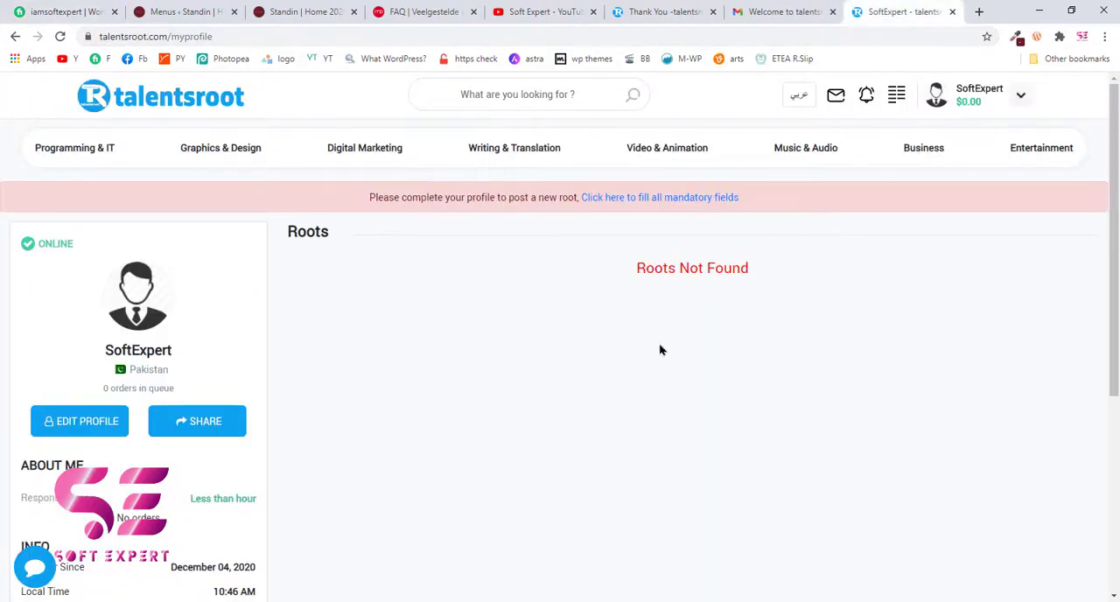
# - Review the talentsroot profile's About Me and Info details, and open the profile's account details for editing
pyautogui.scroll(-1, 661, 359)
pyautogui.scroll(-3, 385, 465)
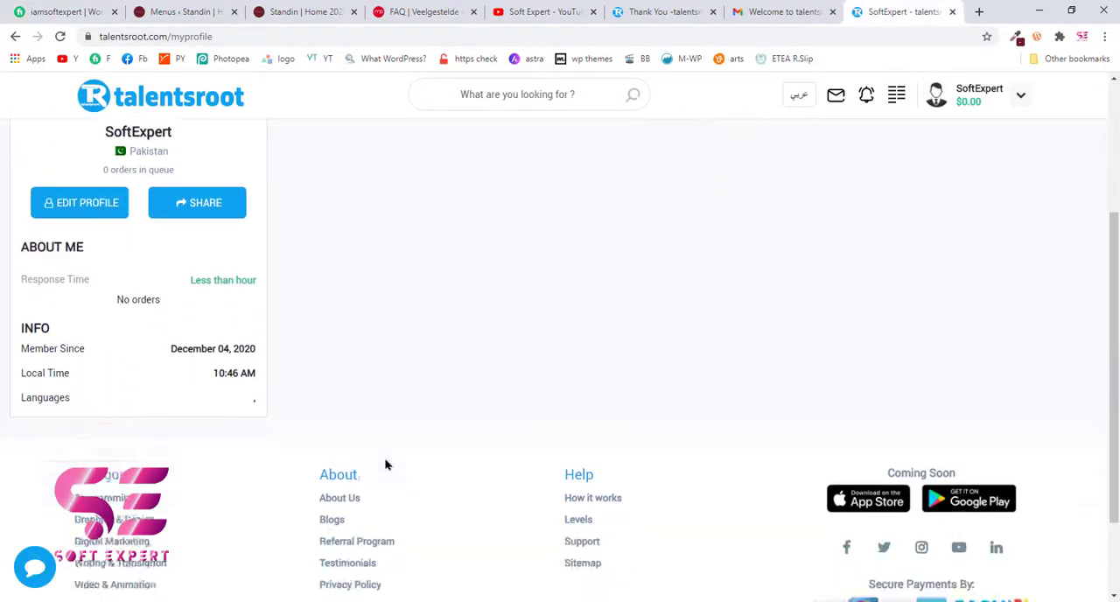
pyautogui.scroll(2, 172, 293)
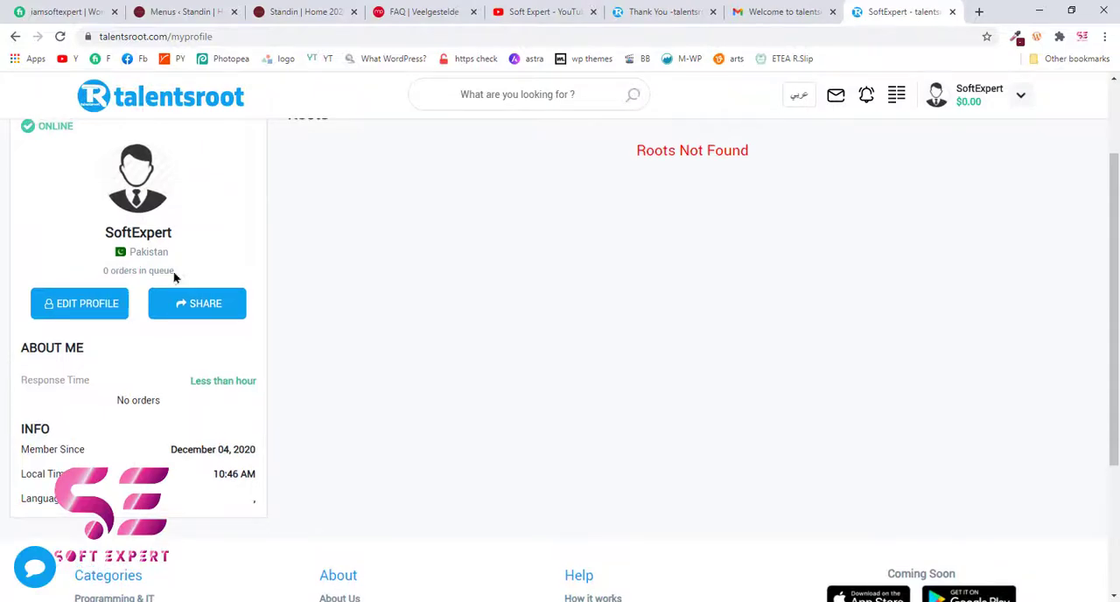
pyautogui.click(88, 314)
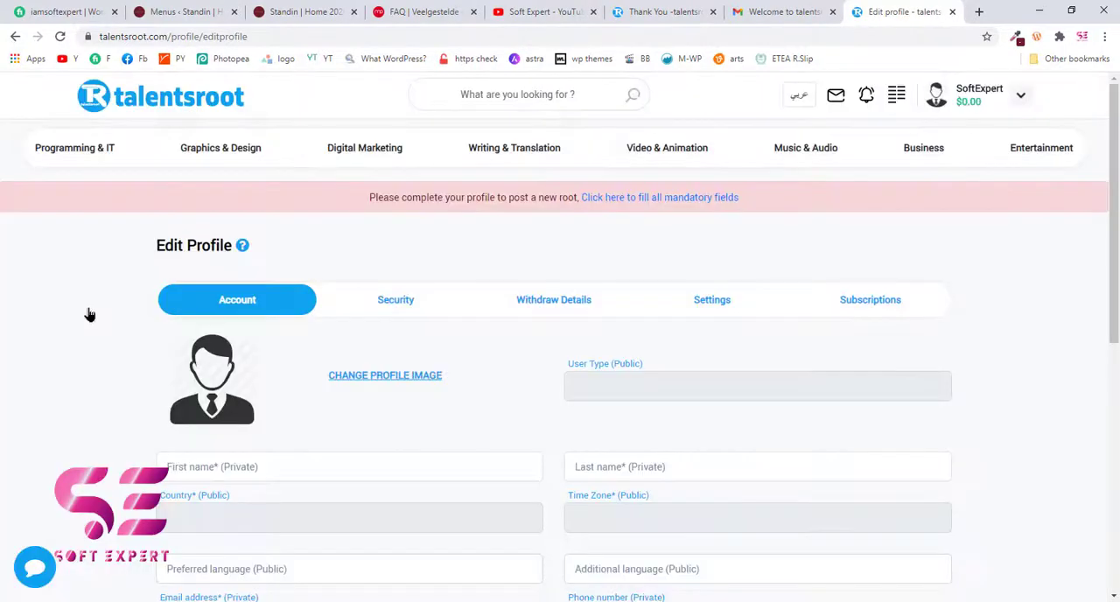
pyautogui.scroll(-3, 551, 280)
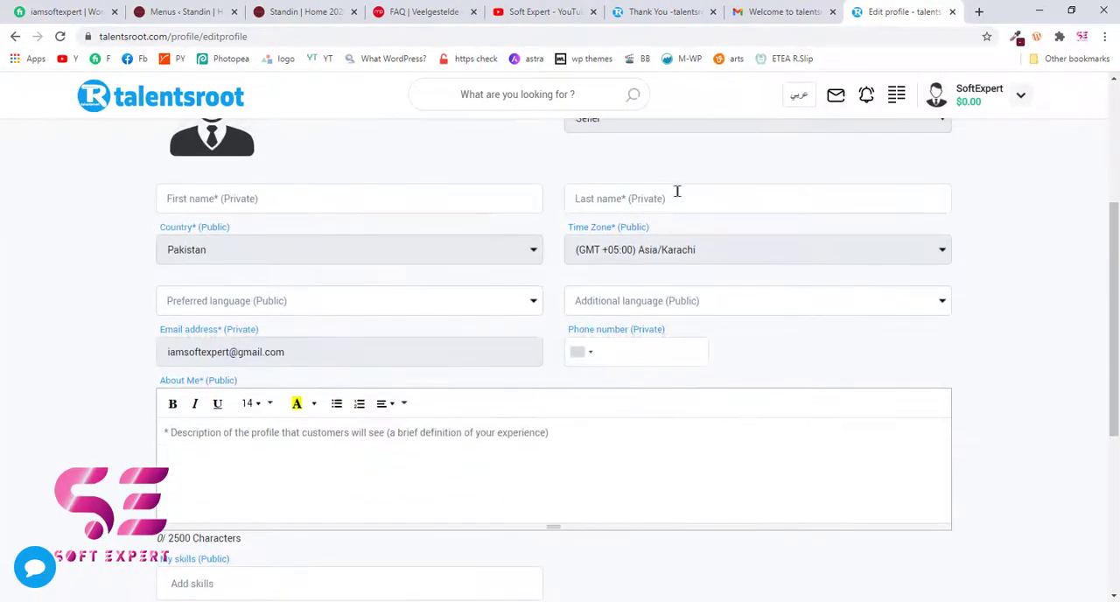
# - Change the profile image to the portrait photo in the striped shirt from Local Disk (E:)
pyautogui.scroll(1, 674, 191)
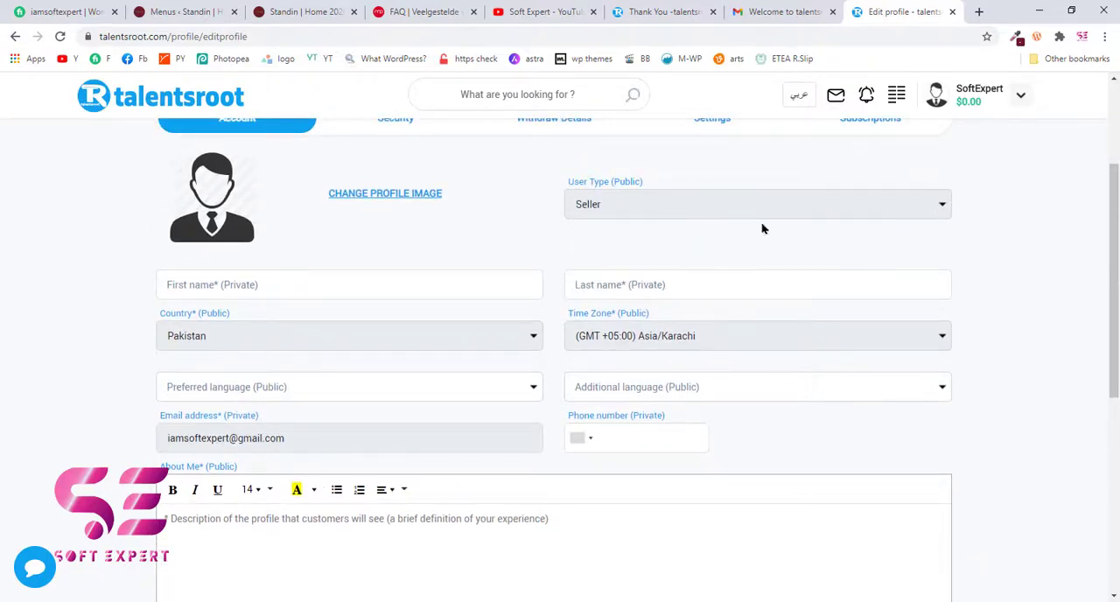
pyautogui.scroll(-1, 766, 228)
pyautogui.scroll(1, 765, 228)
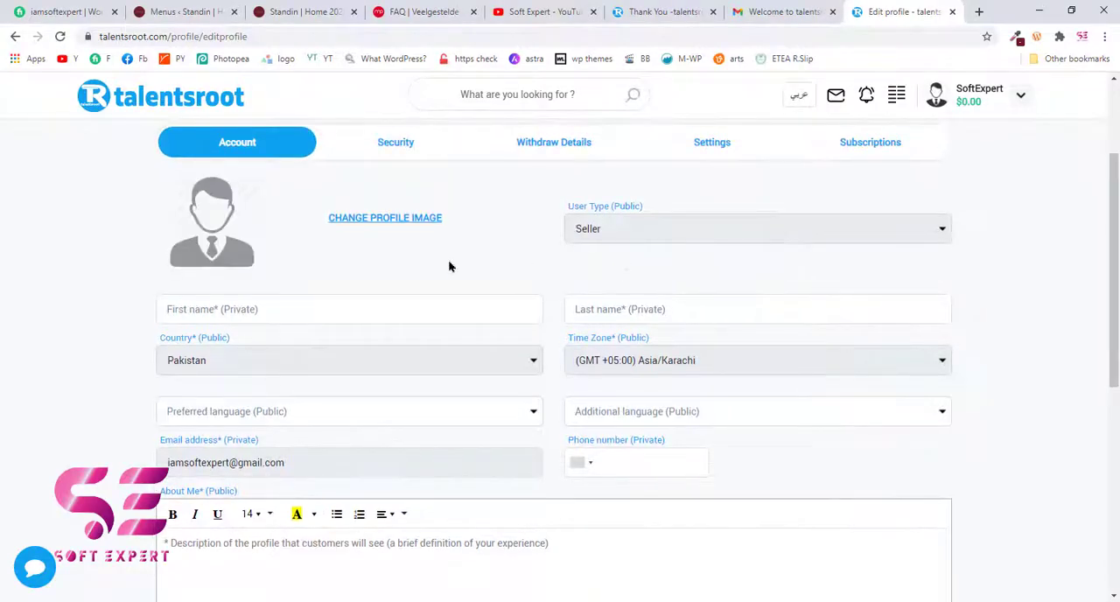
pyautogui.click(429, 220)
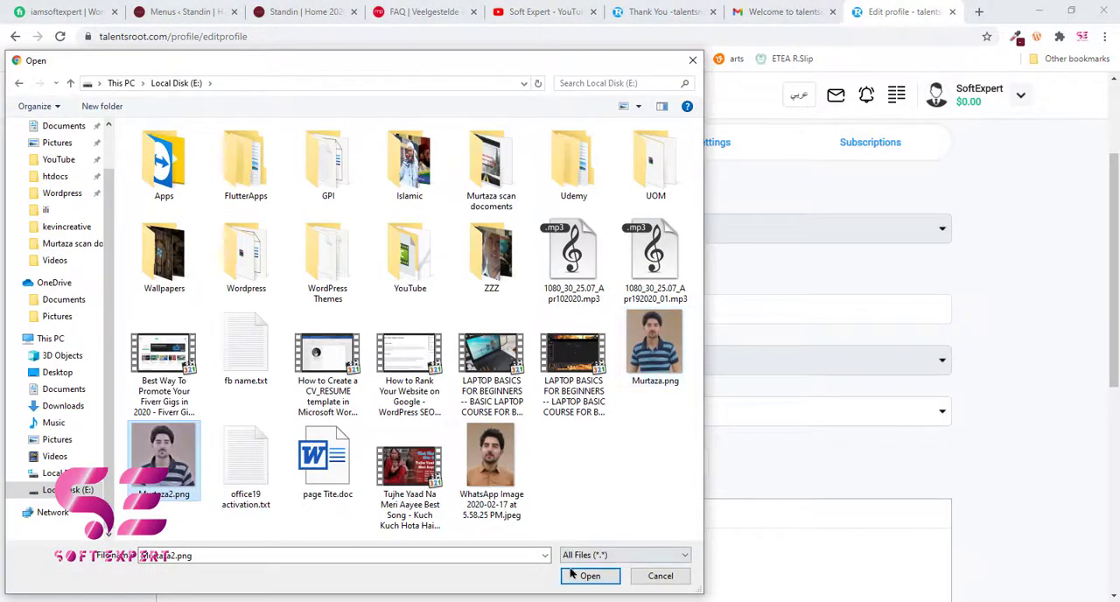
pyautogui.click(654, 350)
pyautogui.click(588, 576)
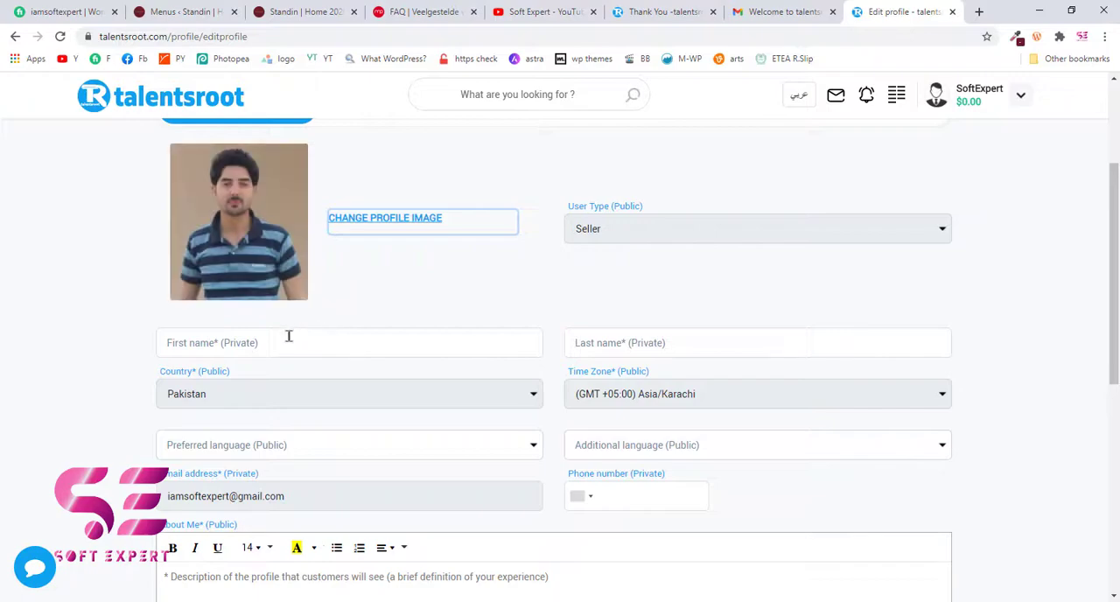
# - Fill in the account's first name, last name and phone number from the browser's saved autofill entry
pyautogui.click(484, 346)
pyautogui.click(275, 385)
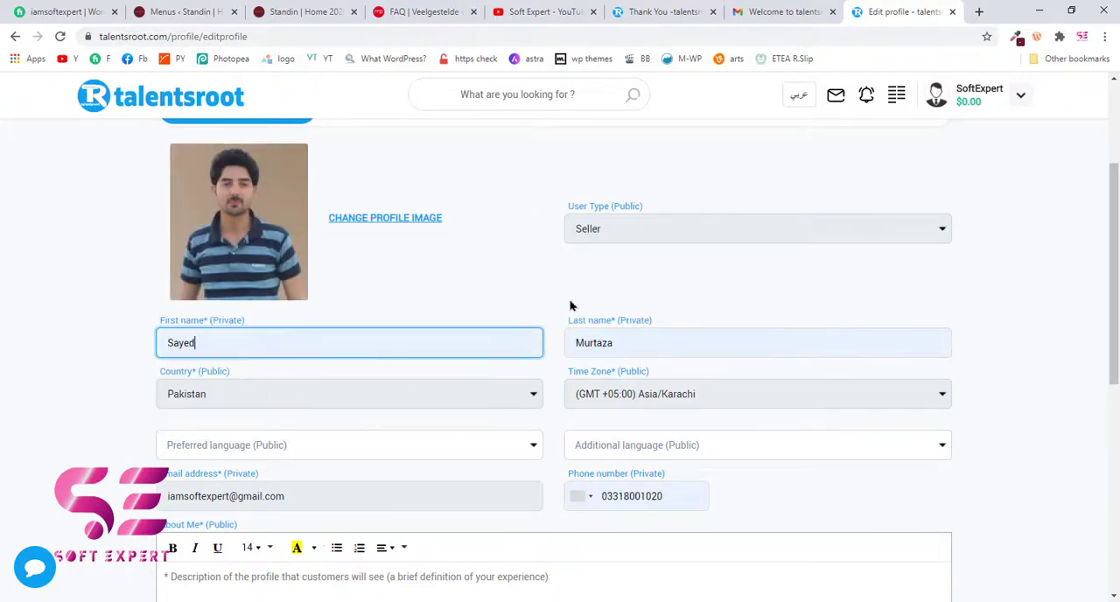
pyautogui.scroll(-2, 639, 310)
pyautogui.scroll(1, 418, 232)
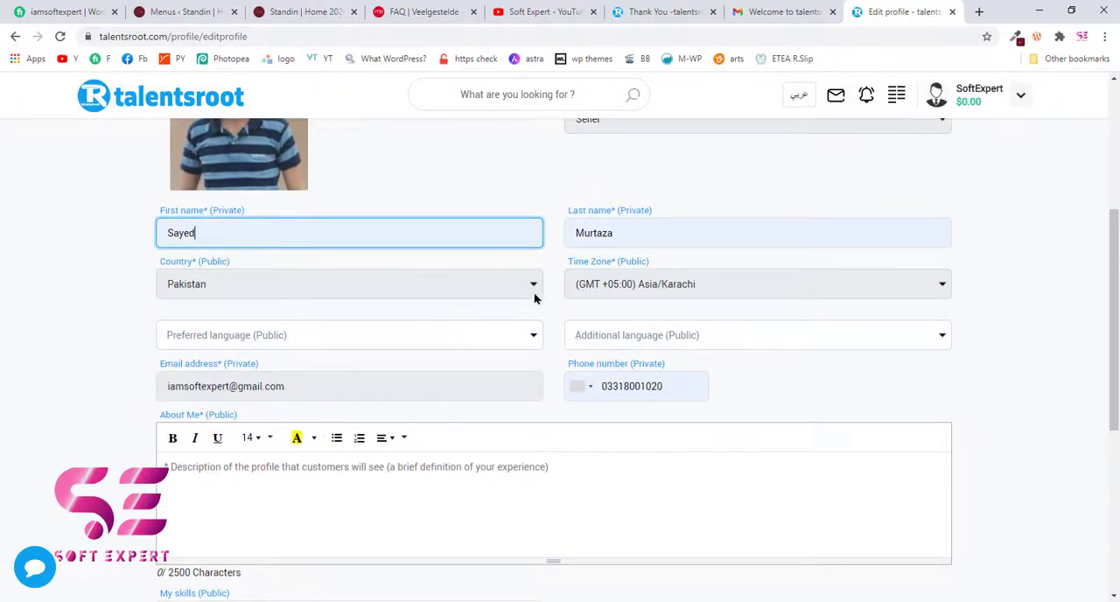
# - Set the profile's preferred language to English and the additional language to Urdu
pyautogui.scroll(-1, 482, 314)
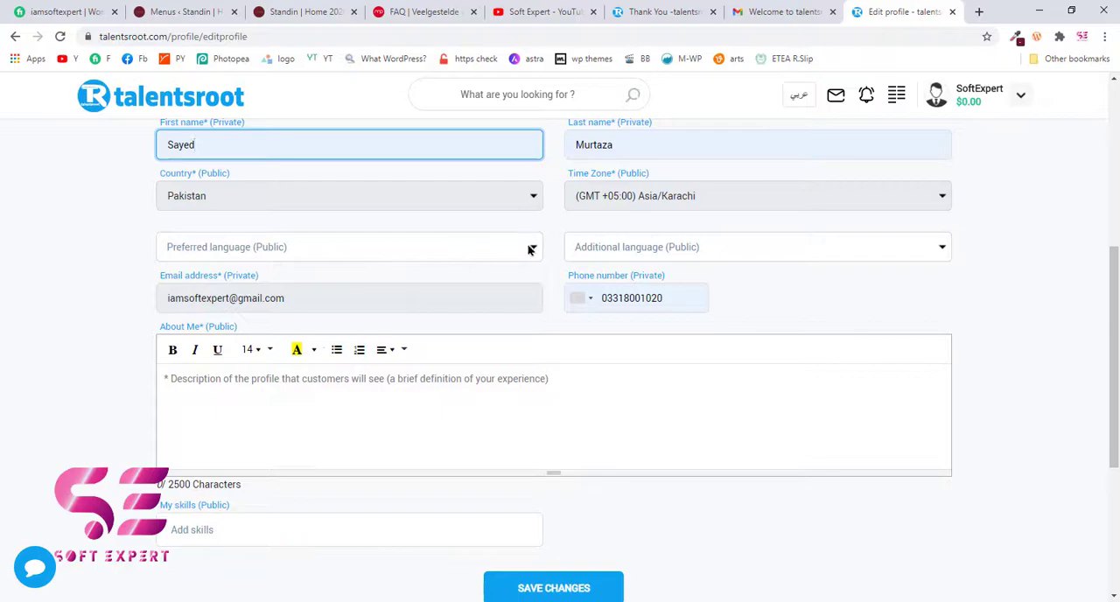
pyautogui.click(486, 252)
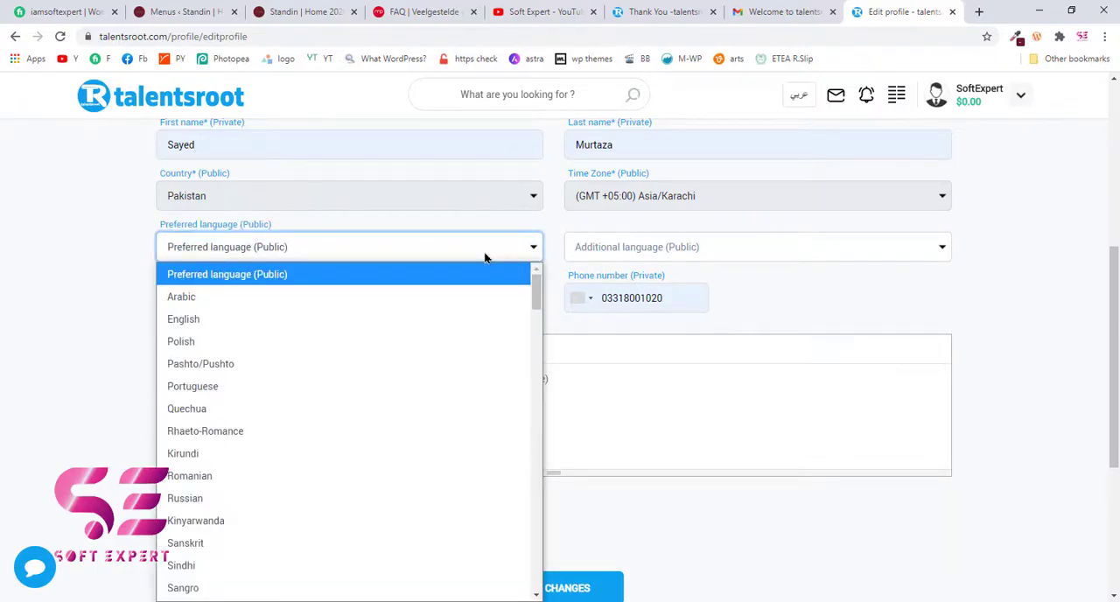
pyautogui.click(419, 328)
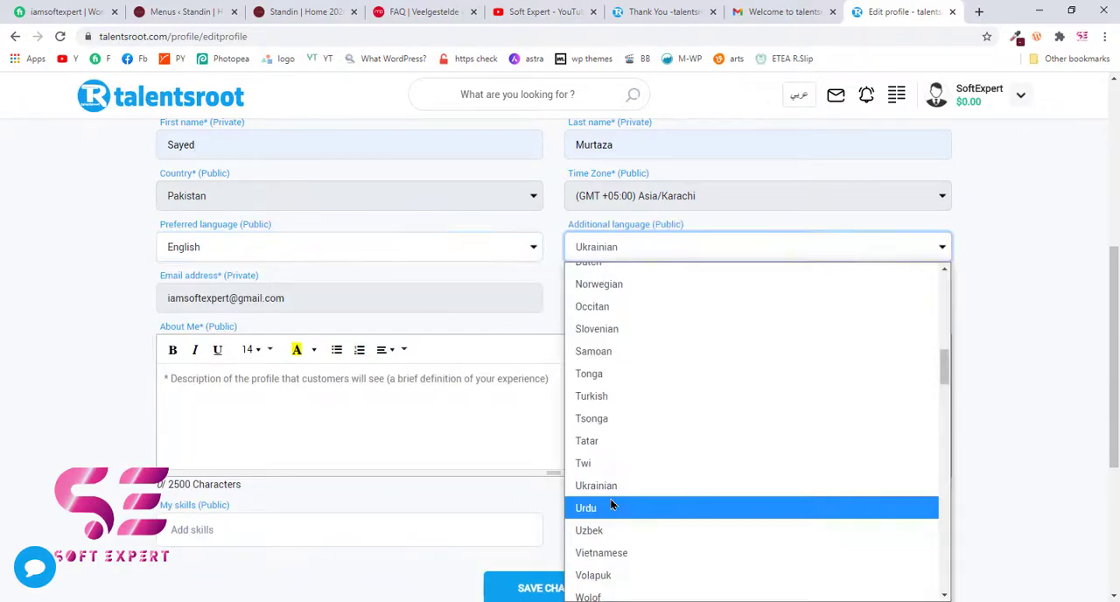
pyautogui.click(729, 222)
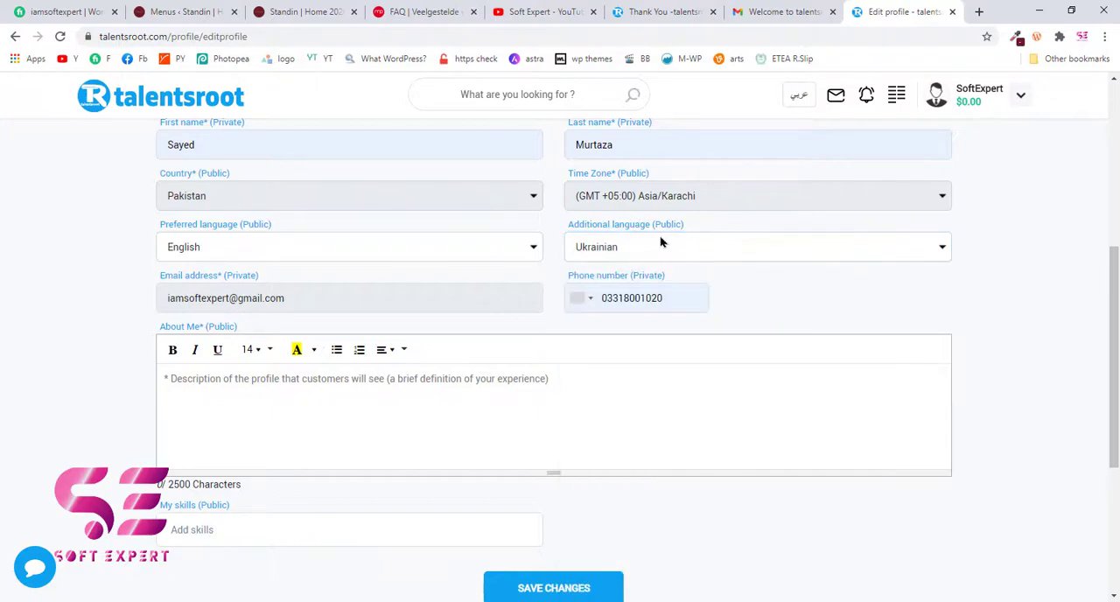
pyautogui.click(679, 248)
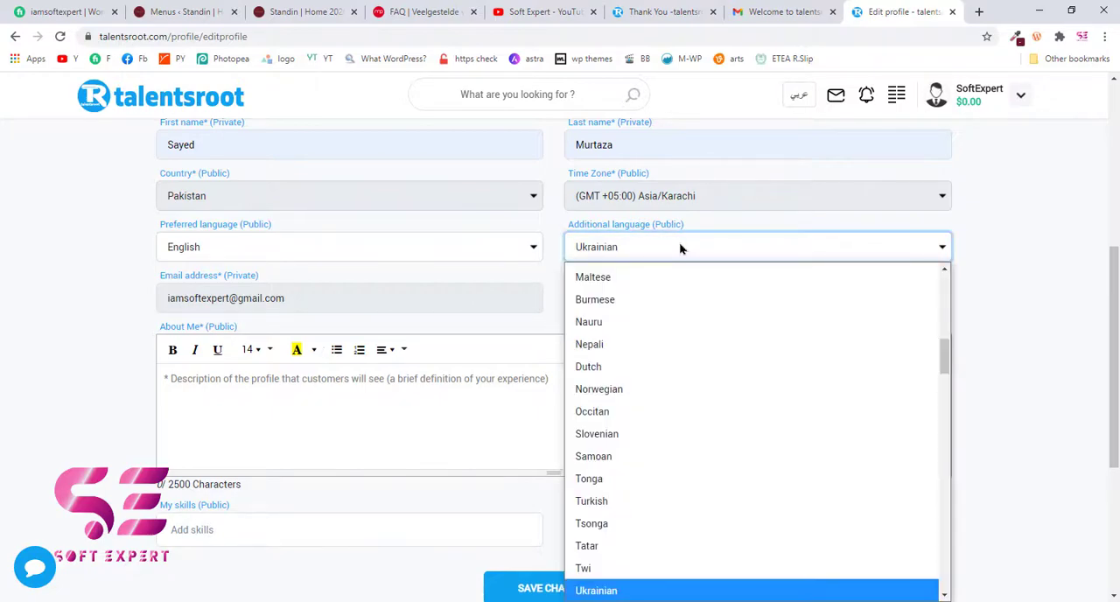
pyautogui.scroll(-2, 627, 452)
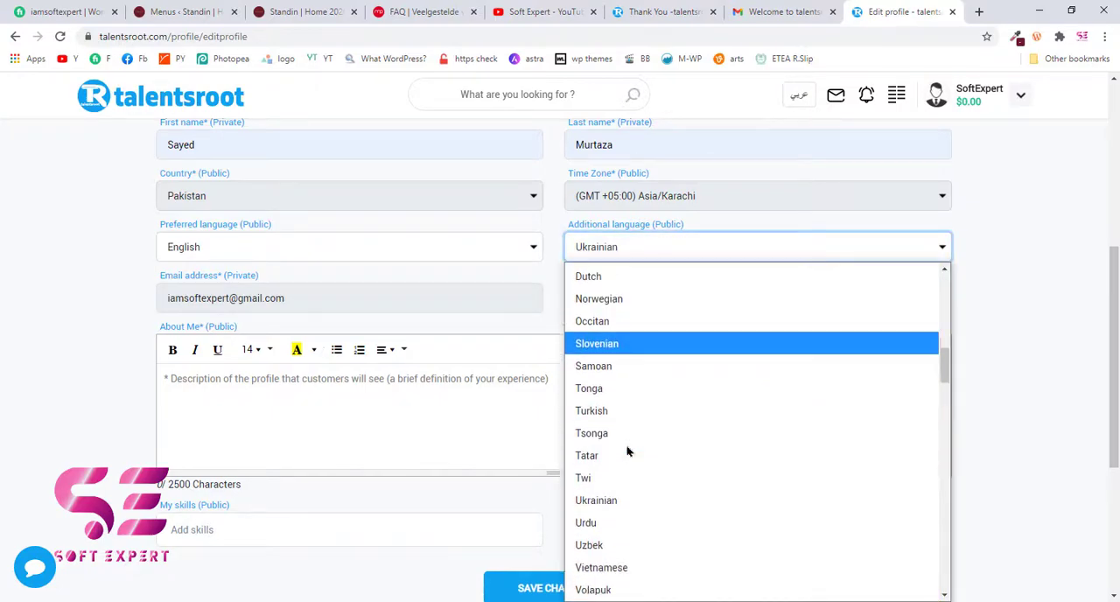
pyautogui.click(595, 524)
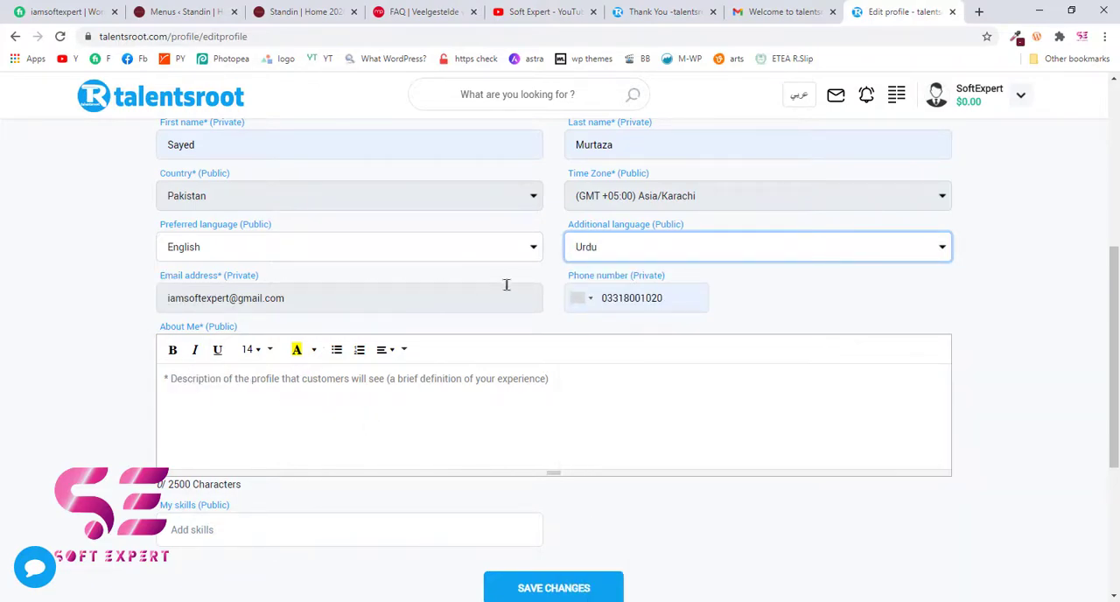
# - Switch to the Fiverr profile and copy its full description text for the About Me section
pyautogui.click(269, 408)
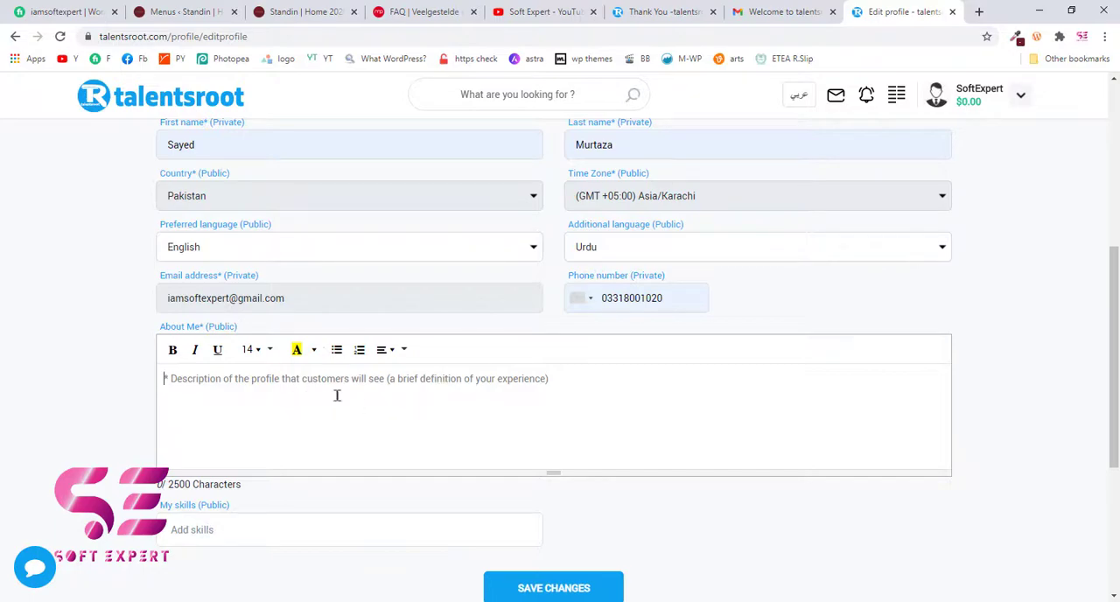
pyautogui.click(70, 11)
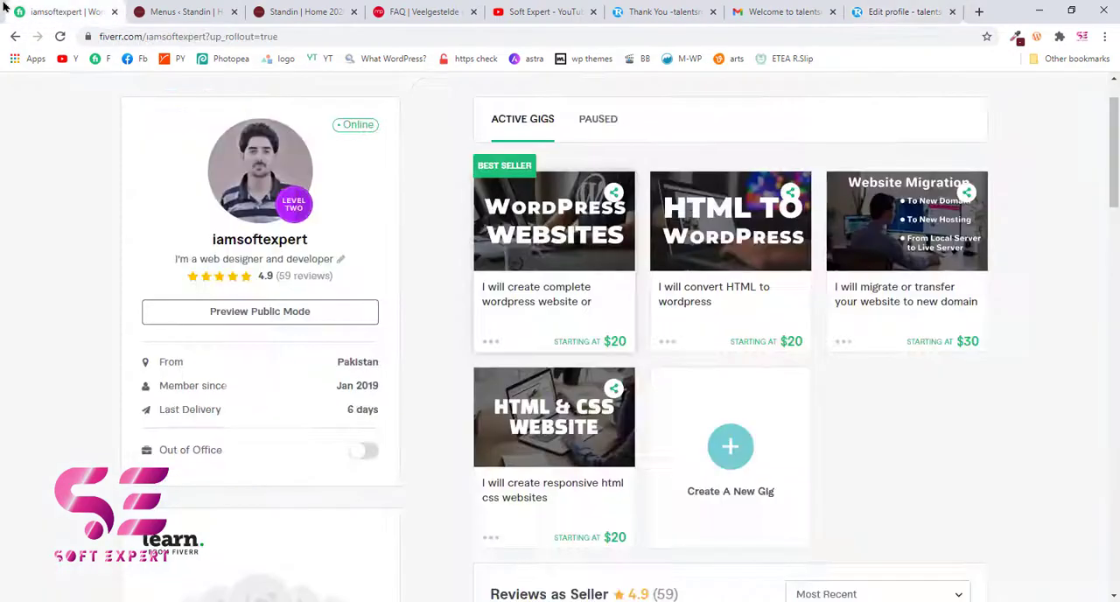
pyautogui.scroll(-5, 177, 350)
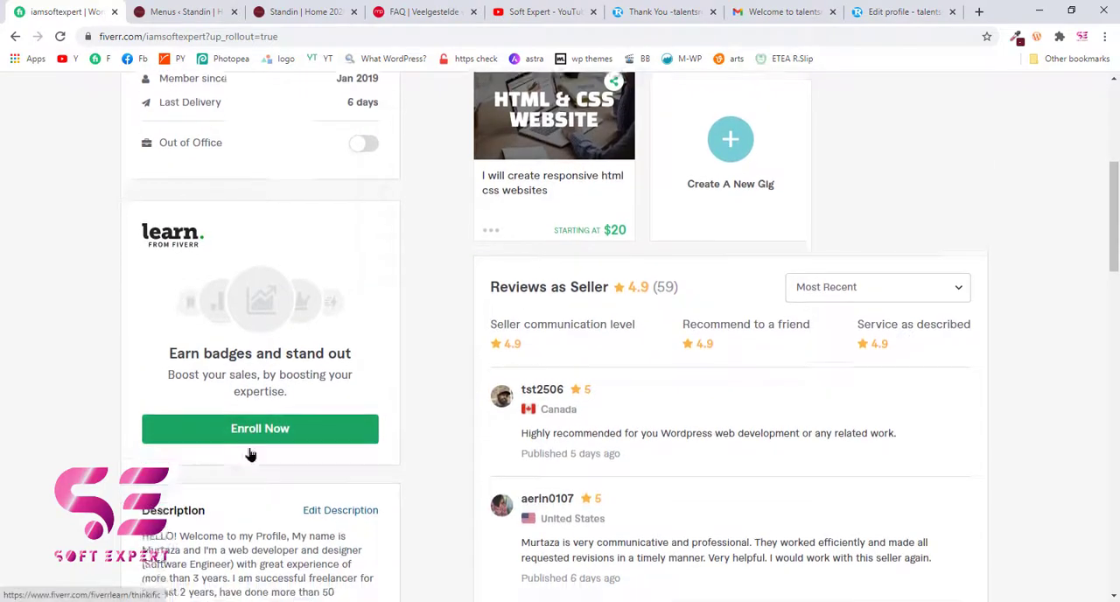
pyautogui.moveTo(144, 372); pyautogui.dragTo(210, 477)
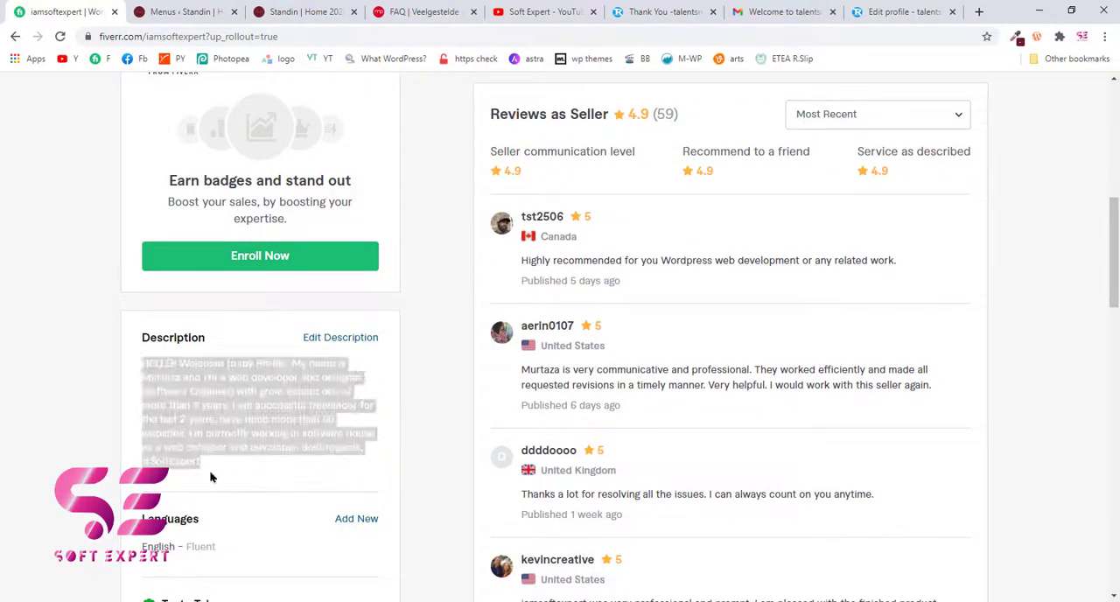
pyautogui.rightClick(202, 420)
pyautogui.click(226, 427)
# - Return to the talentsroot profile editor and paste the copied description into About Me
pyautogui.click(877, 10)
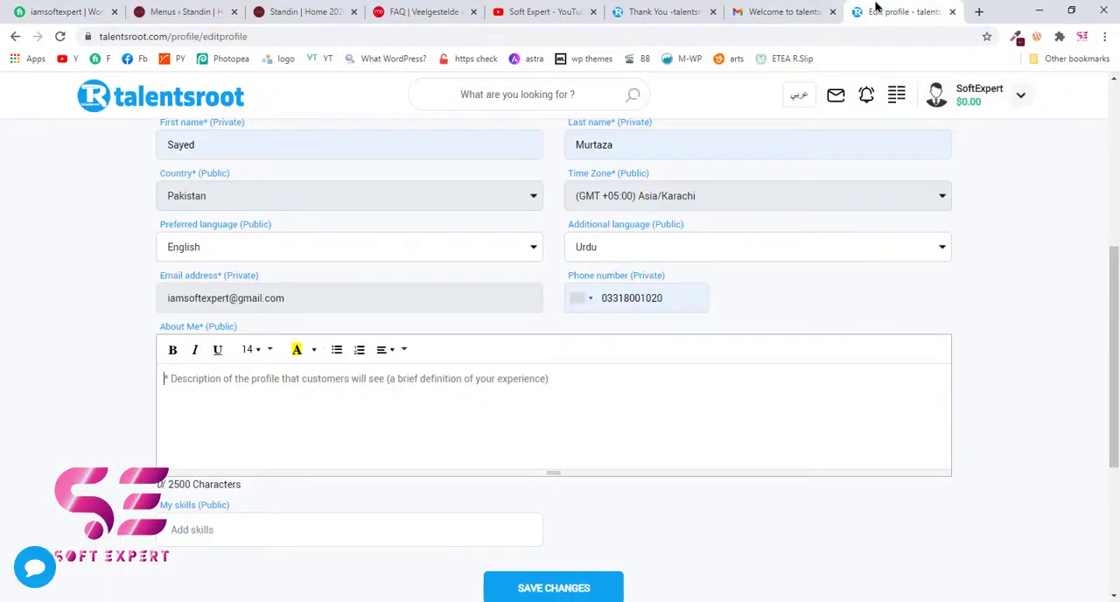
pyautogui.rightClick(346, 395)
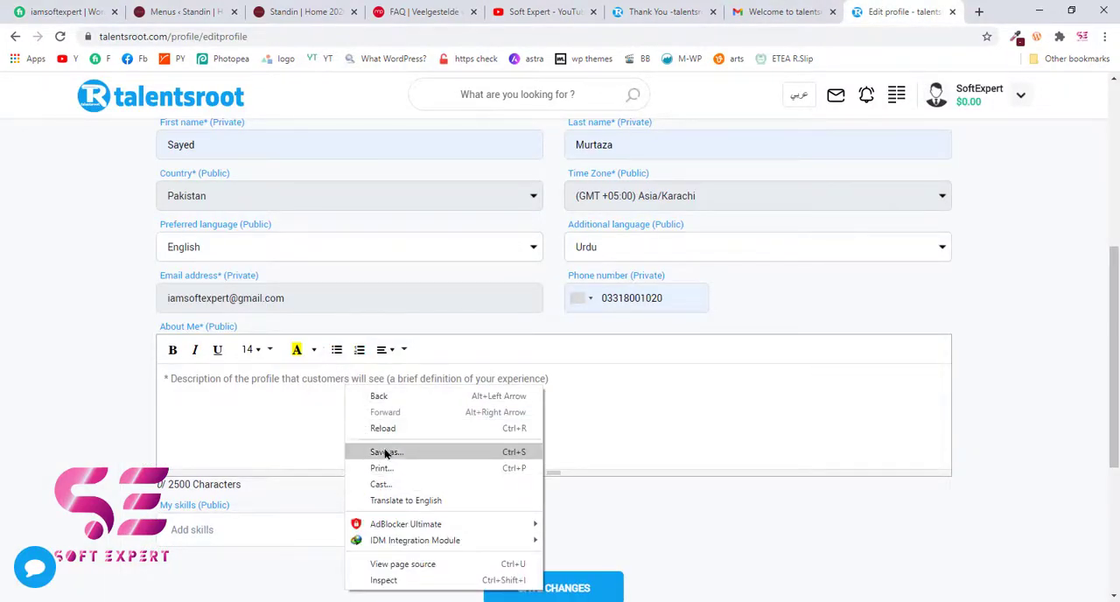
pyautogui.click(263, 384)
pyautogui.hotkey('ctrl', 'v')
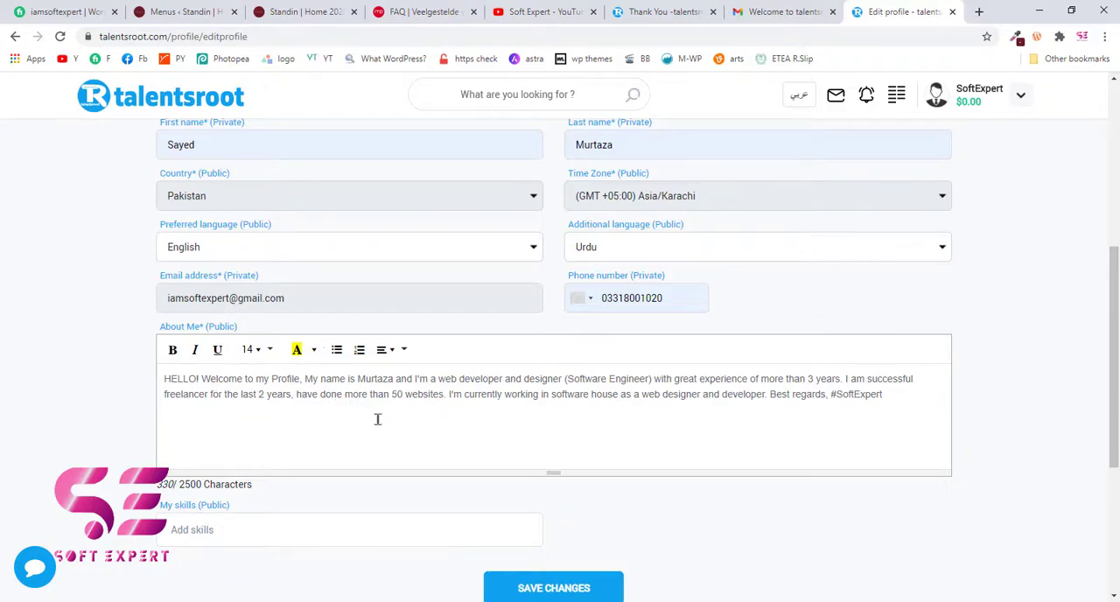
# - Review the Fiverr profile's description and gigs and browse Fiverr's "web developer" search results for reference
pyautogui.click(53, 7)
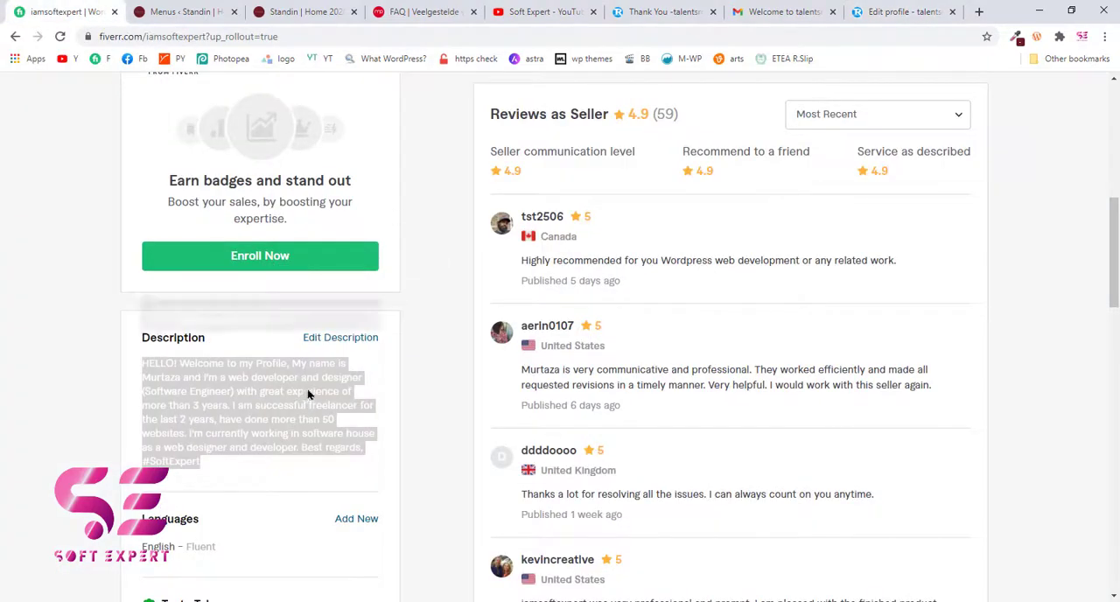
pyautogui.click(178, 335)
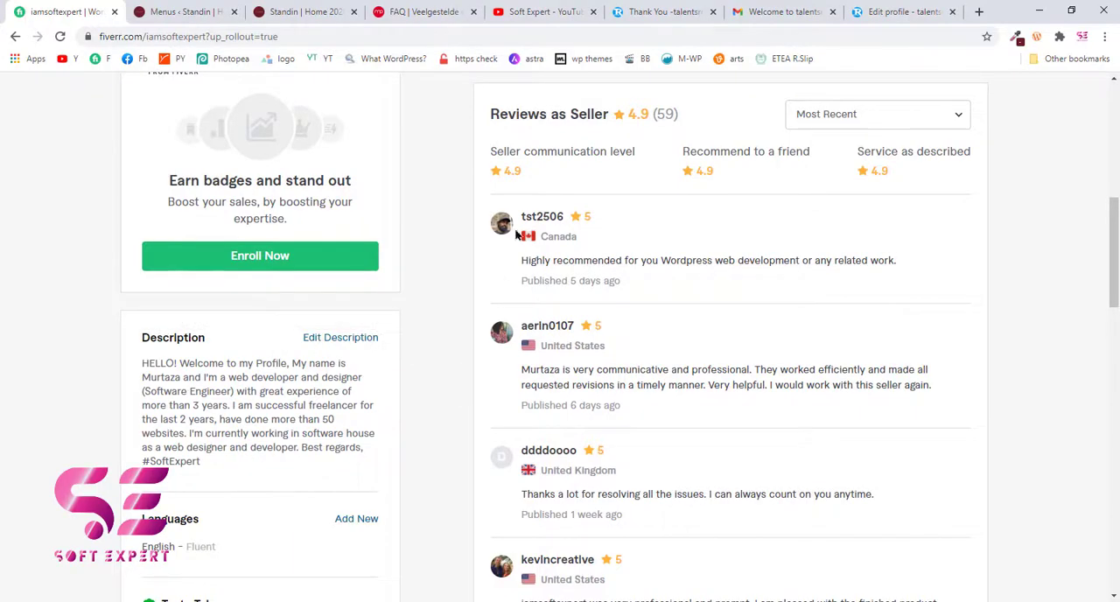
pyautogui.scroll(3, 515, 233)
pyautogui.scroll(-2, 754, 274)
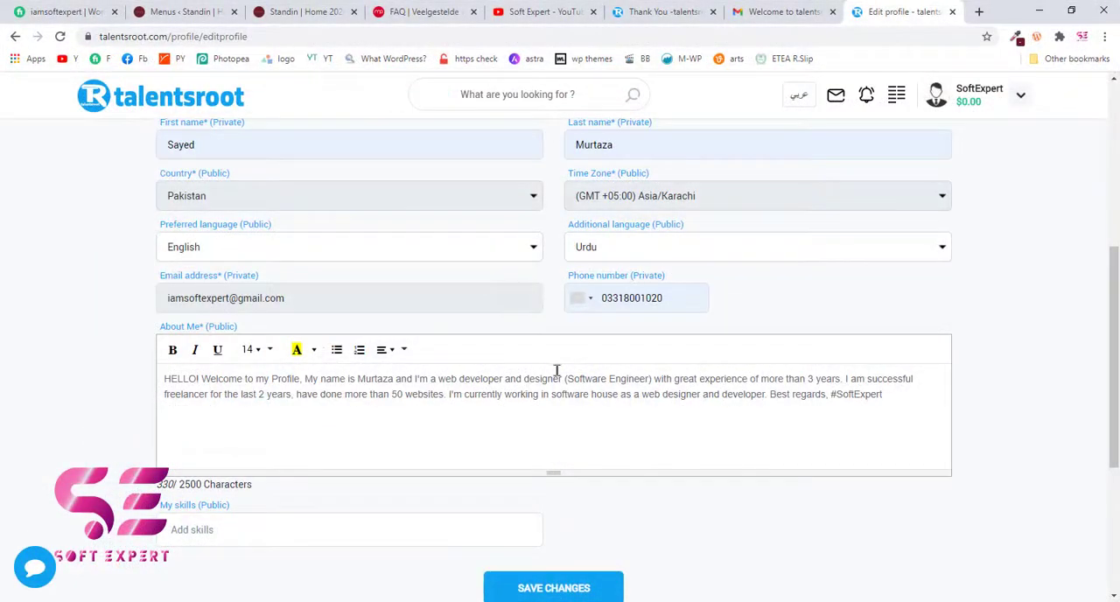
pyautogui.scroll(-1, 552, 379)
pyautogui.scroll(-2, 552, 379)
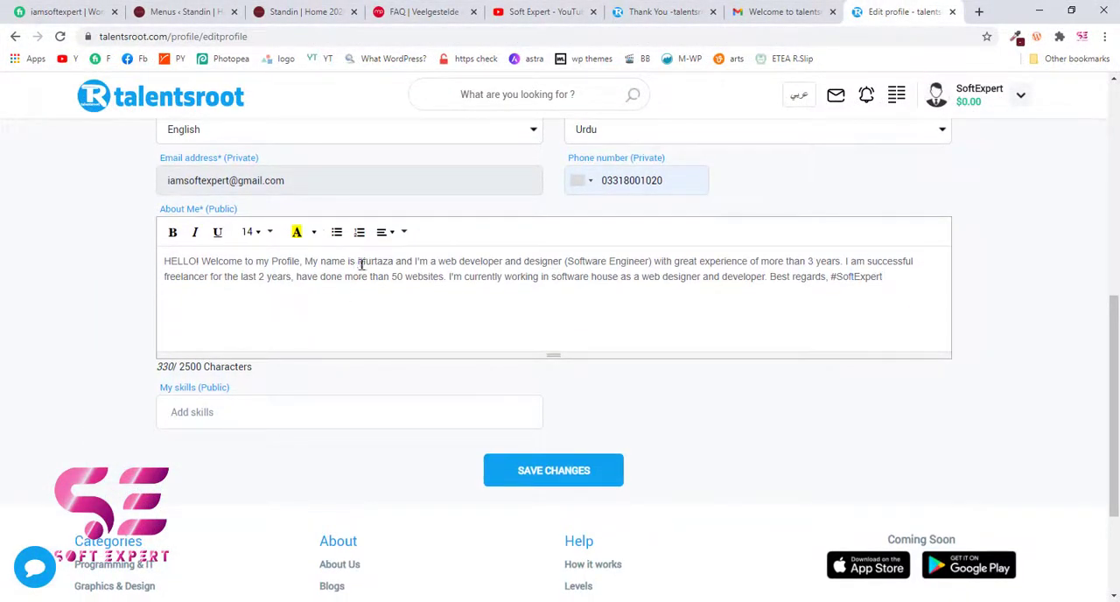
# - Make the seller's name, "web developer" and "designer" bold in the first sentences of the About Me text
pyautogui.moveTo(358, 262); pyautogui.dragTo(396, 261)
pyautogui.click(173, 233)
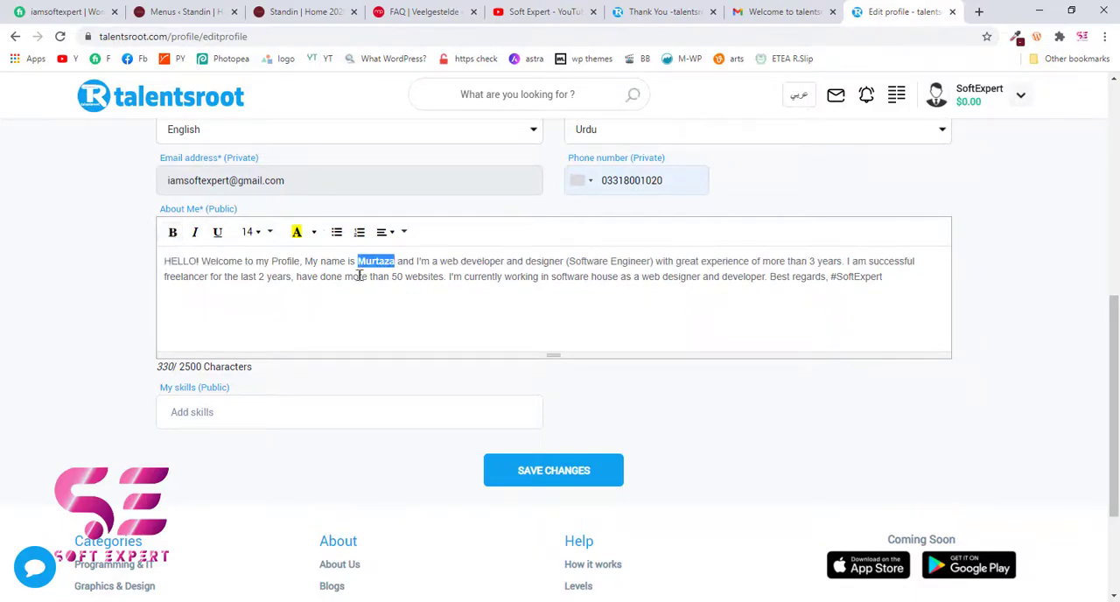
pyautogui.click(423, 277)
pyautogui.moveTo(440, 260); pyautogui.dragTo(501, 254)
pyautogui.click(173, 231)
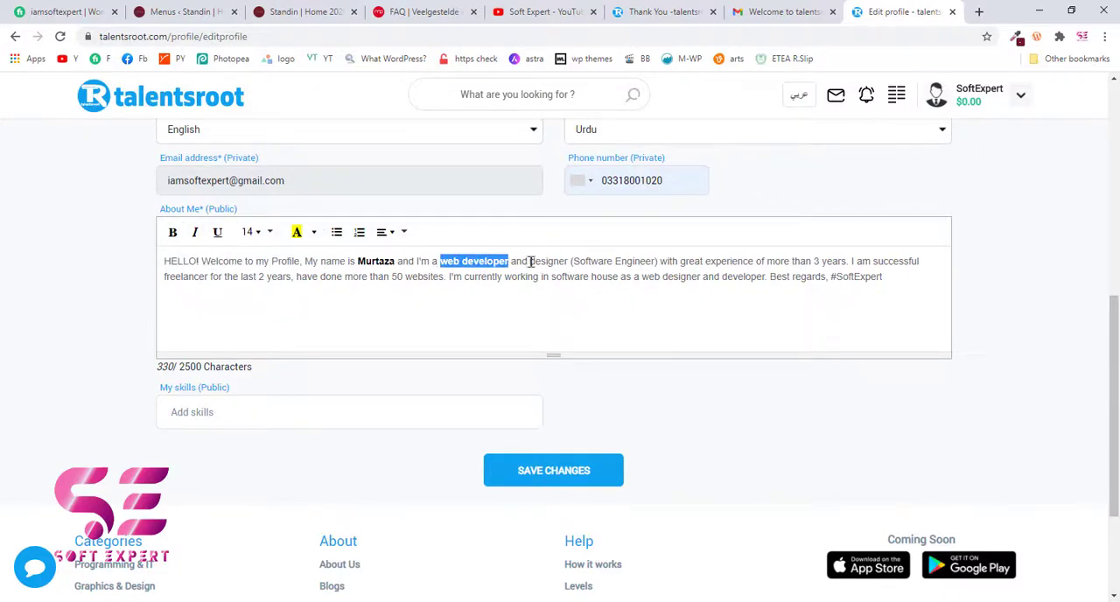
pyautogui.moveTo(530, 260); pyautogui.dragTo(562, 262)
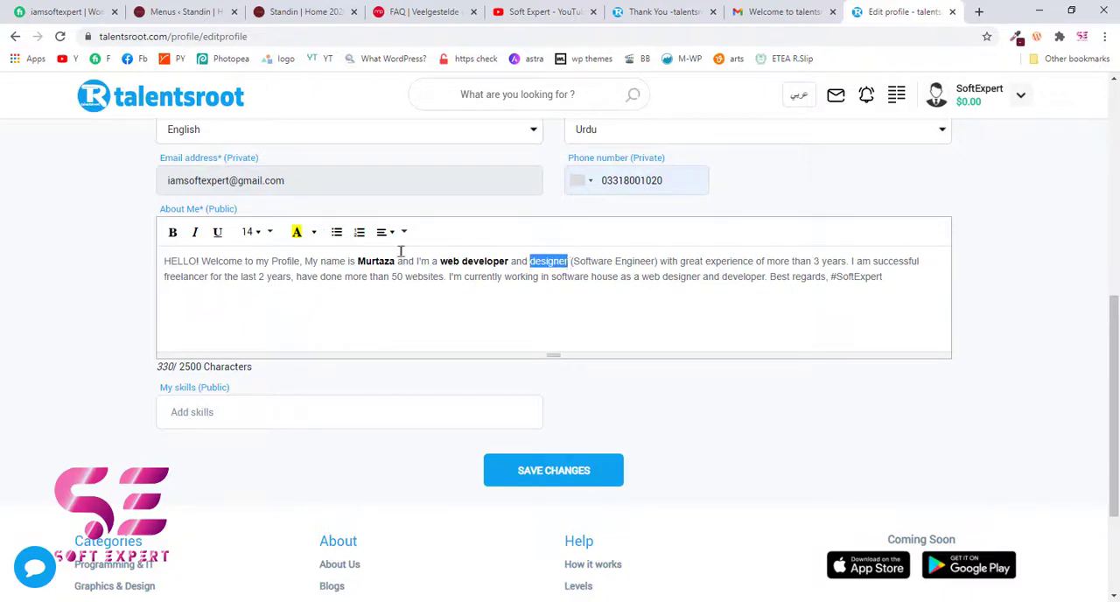
pyautogui.click(172, 232)
pyautogui.click(475, 293)
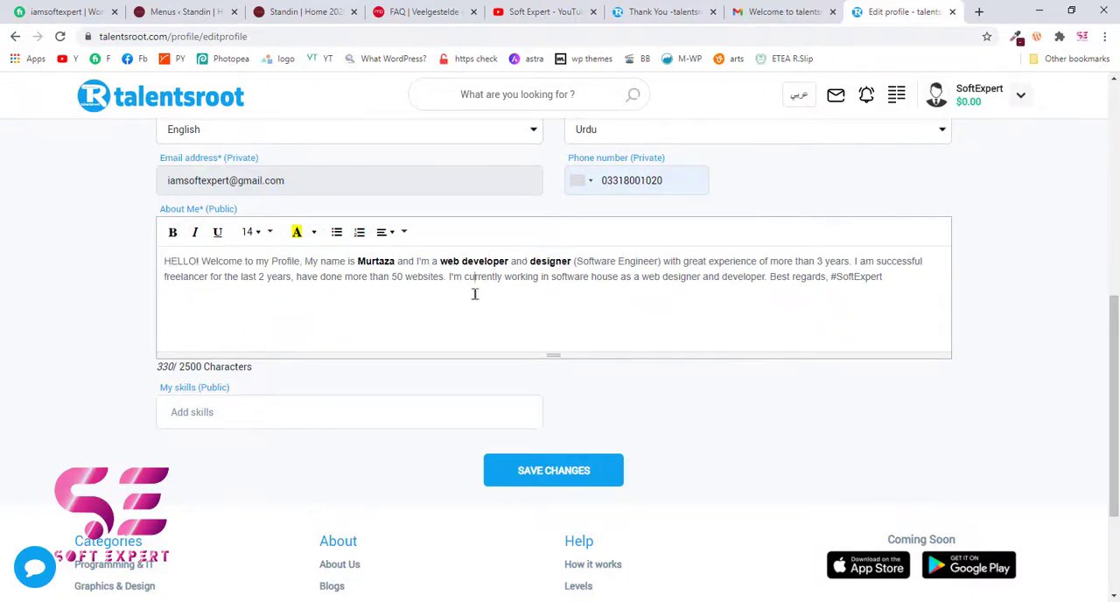
# - Add the skills "Web developer", "web designer" and "WordPress" to My skills
pyautogui.scroll(-2, 385, 315)
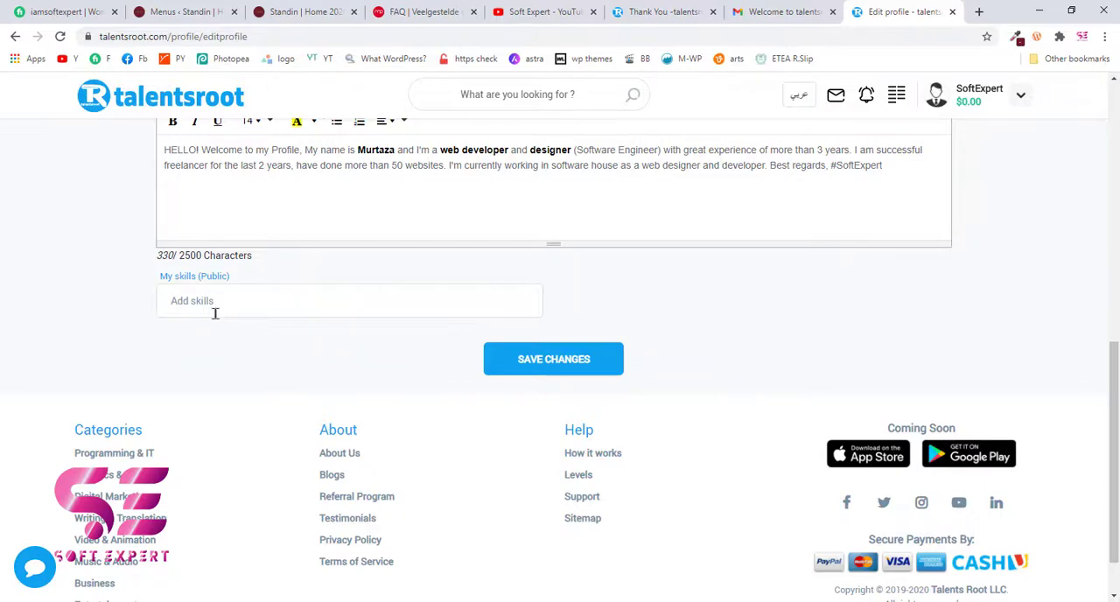
pyautogui.write('WEb developer')
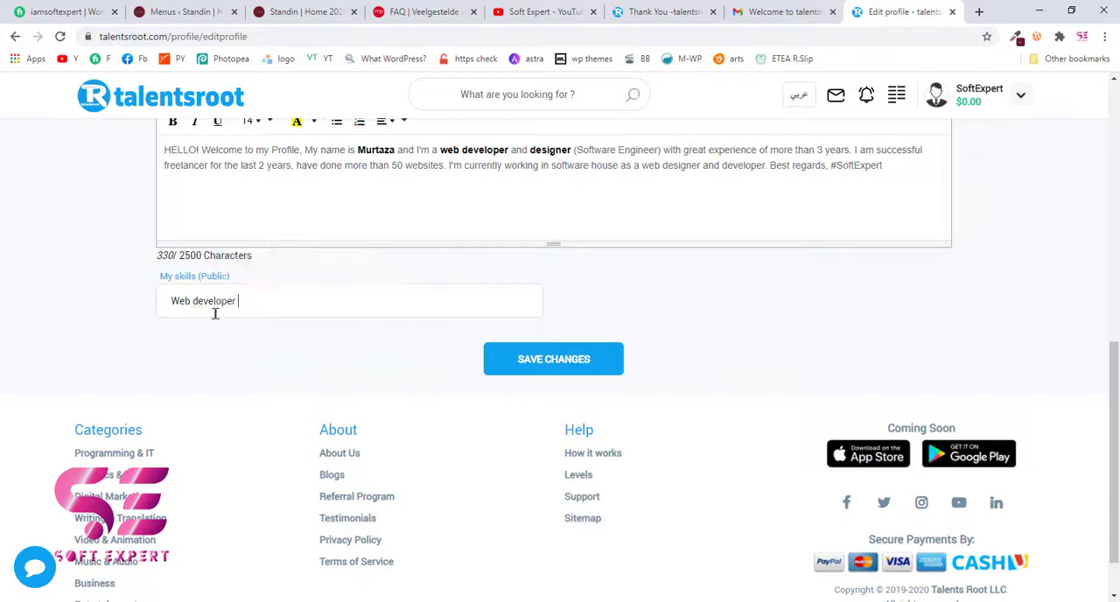
pyautogui.press('Return')
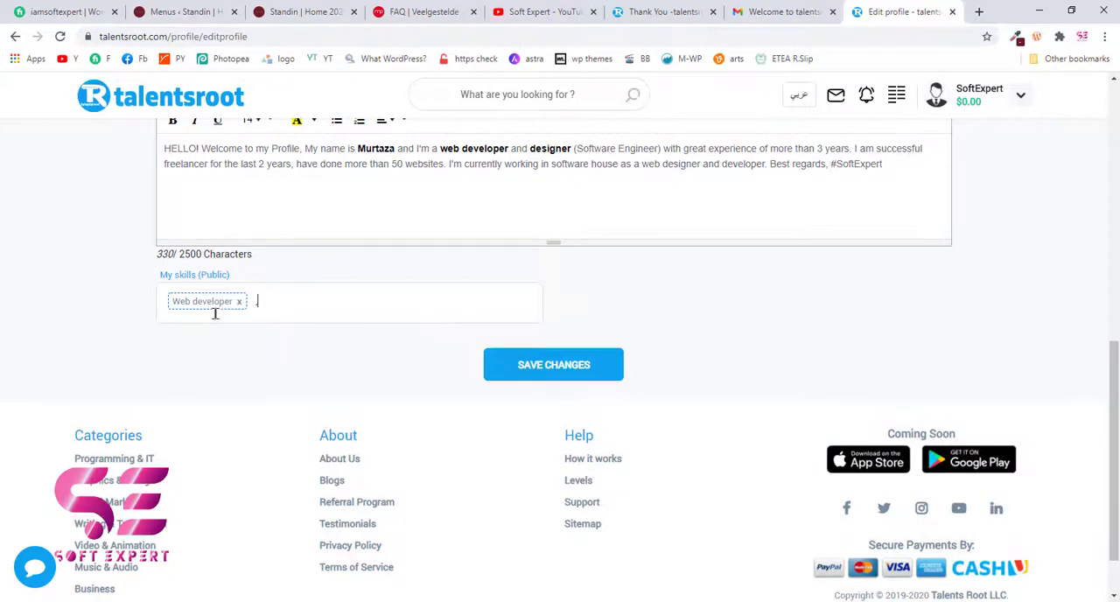
pyautogui.write(',web designer,WordPress')
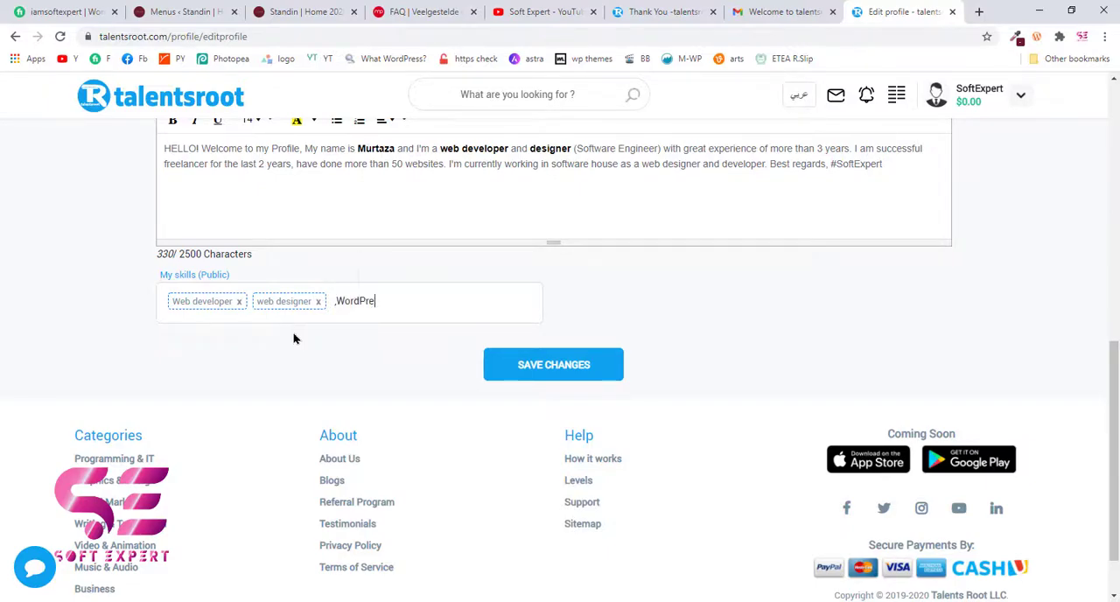
pyautogui.press('Return')
# - Add the skills "Html to WordPress", "Wix to WordPress" and "eCommerce Website" to My skills
pyautogui.write('Htm')
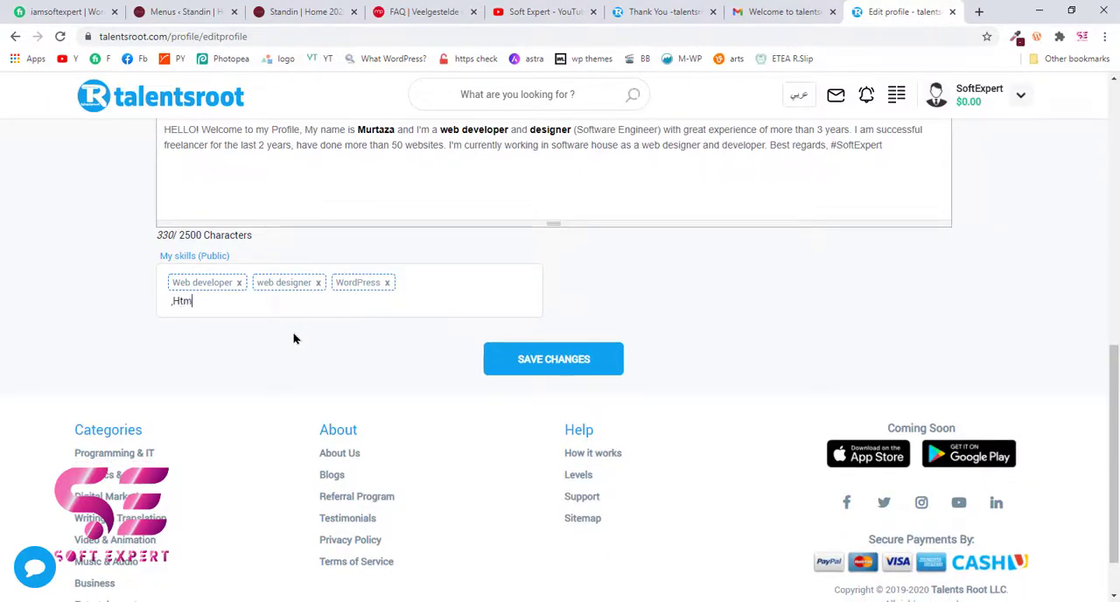
pyautogui.write('l to WordPress')
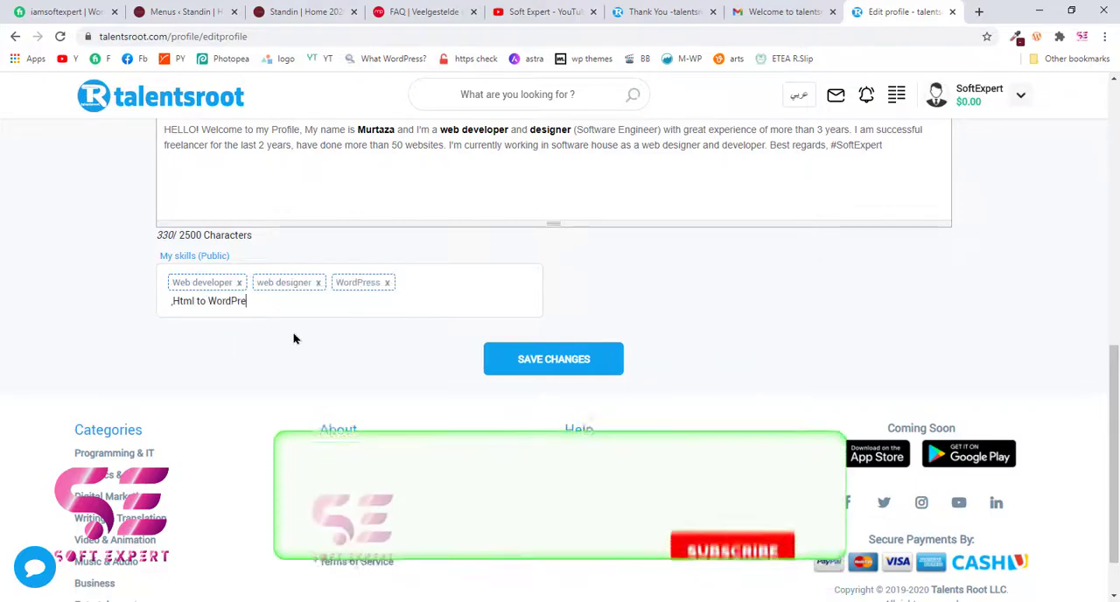
pyautogui.press('Return')
pyautogui.write('Wxi')
pyautogui.press('BackSpace')
pyautogui.press('BackSpace')
pyautogui.write('ix to WordPress')
pyautogui.press('Return')
pyautogui.write('ecoo')
pyautogui.write('ommerce Website')
pyautogui.press('Return')
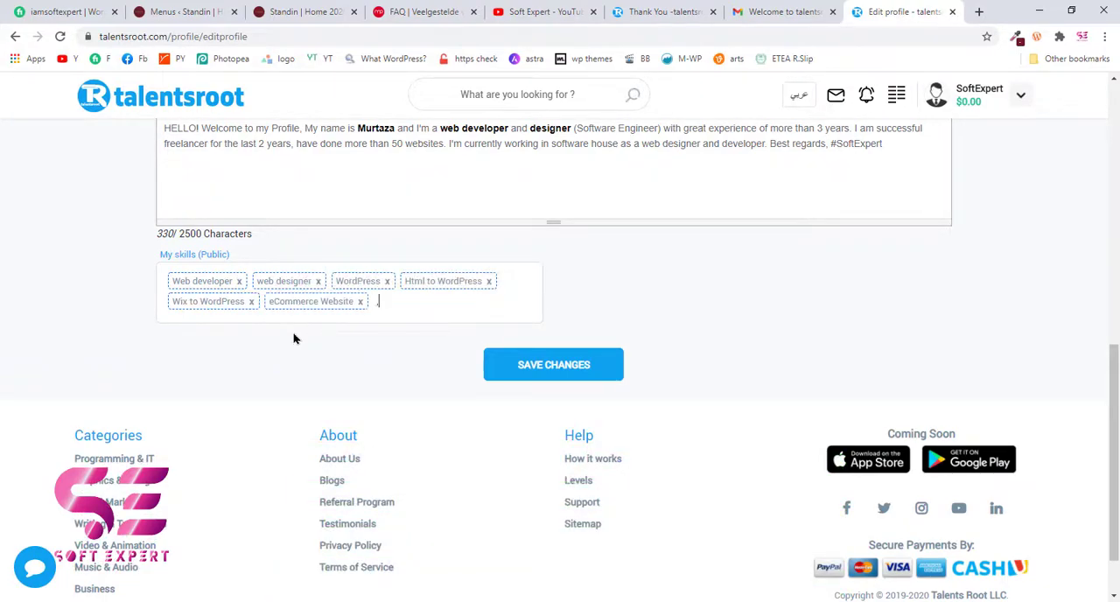
# - Save the seller profile changes and look over the saved account details, About Me text and skills
pyautogui.click(573, 372)
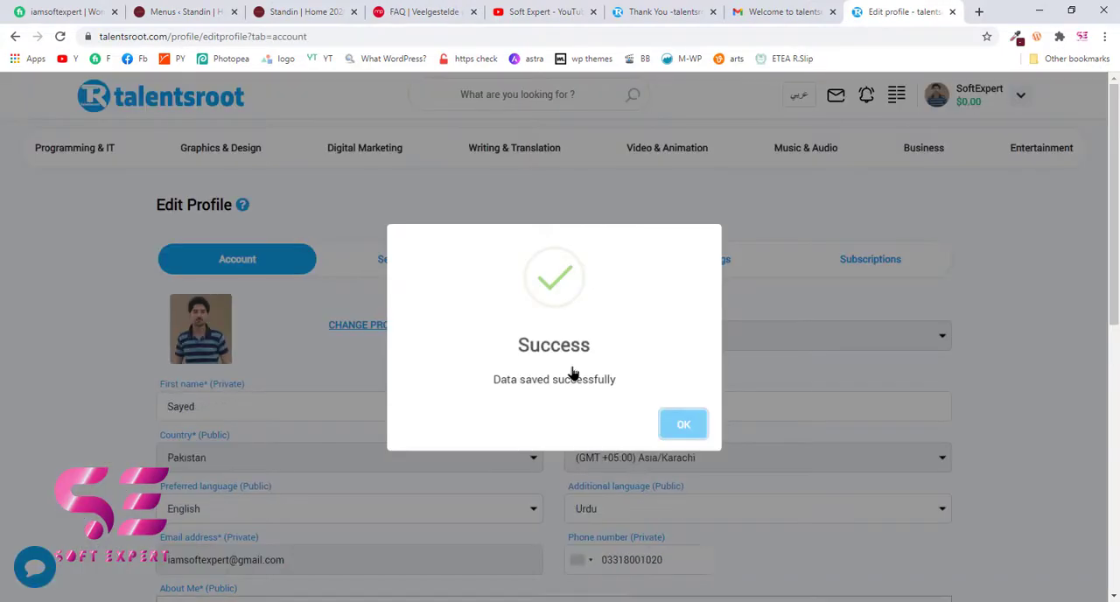
pyautogui.click(683, 425)
pyautogui.scroll(-3, 462, 348)
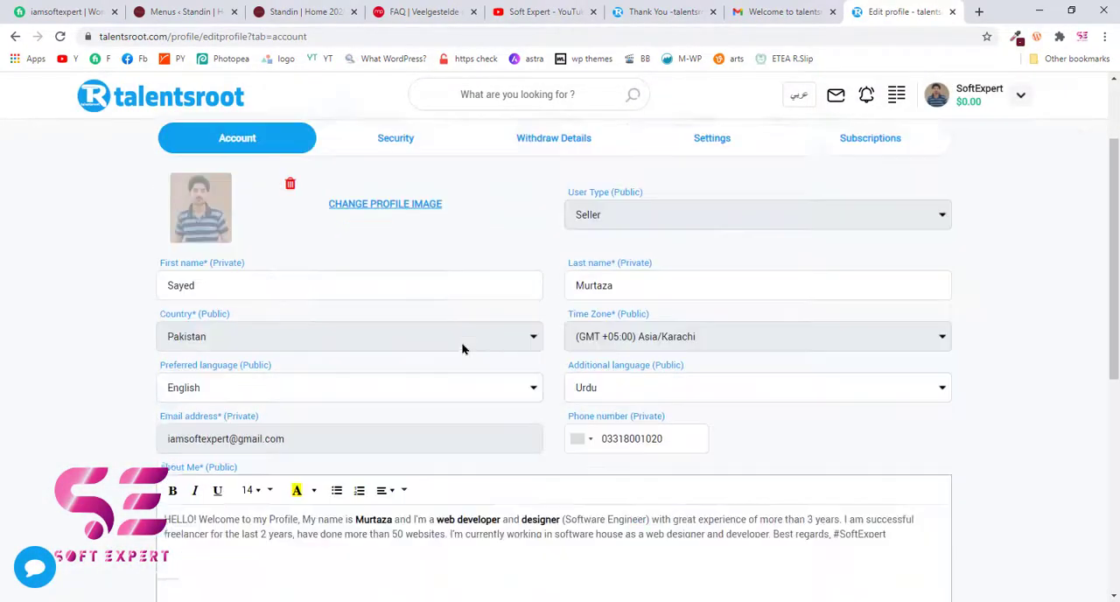
pyautogui.scroll(-3, 463, 348)
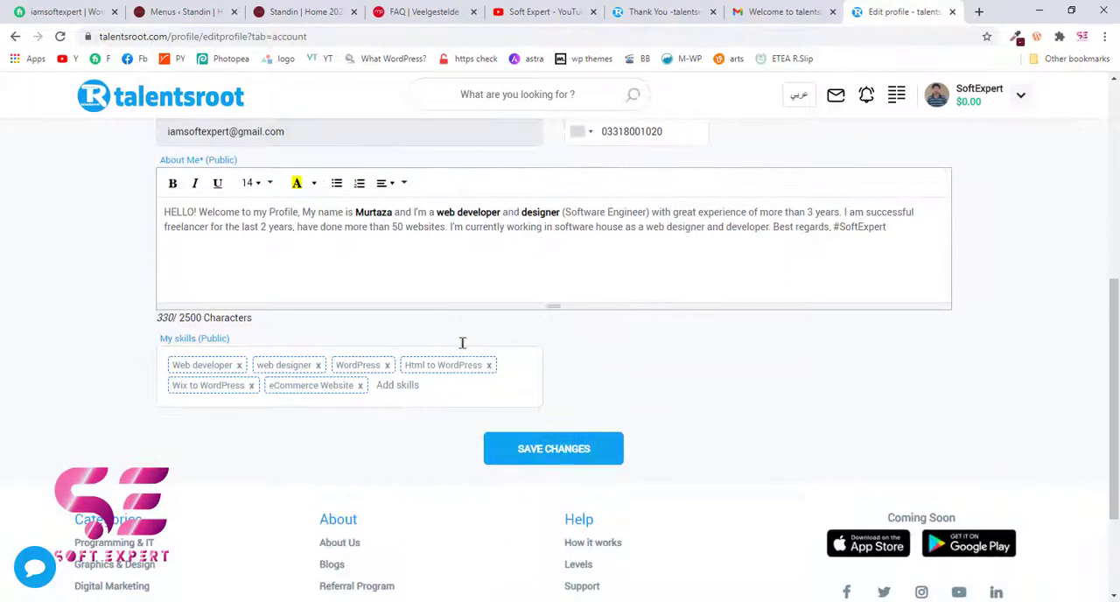
pyautogui.scroll(5, 463, 348)
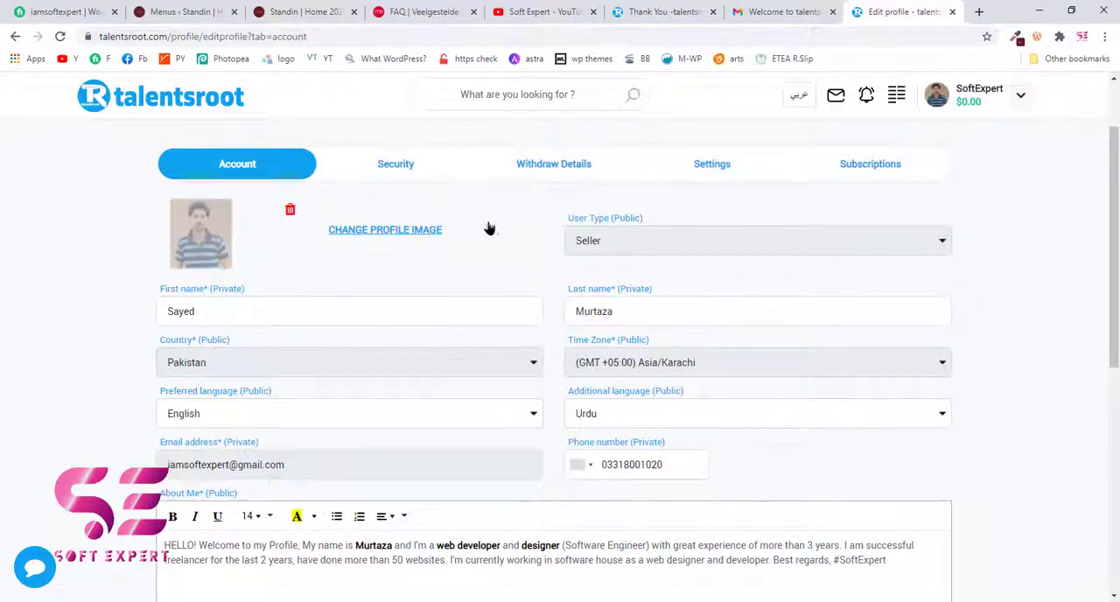
# - Look over the security options and save the seller's Payoneer email in the withdraw details
pyautogui.click(391, 175)
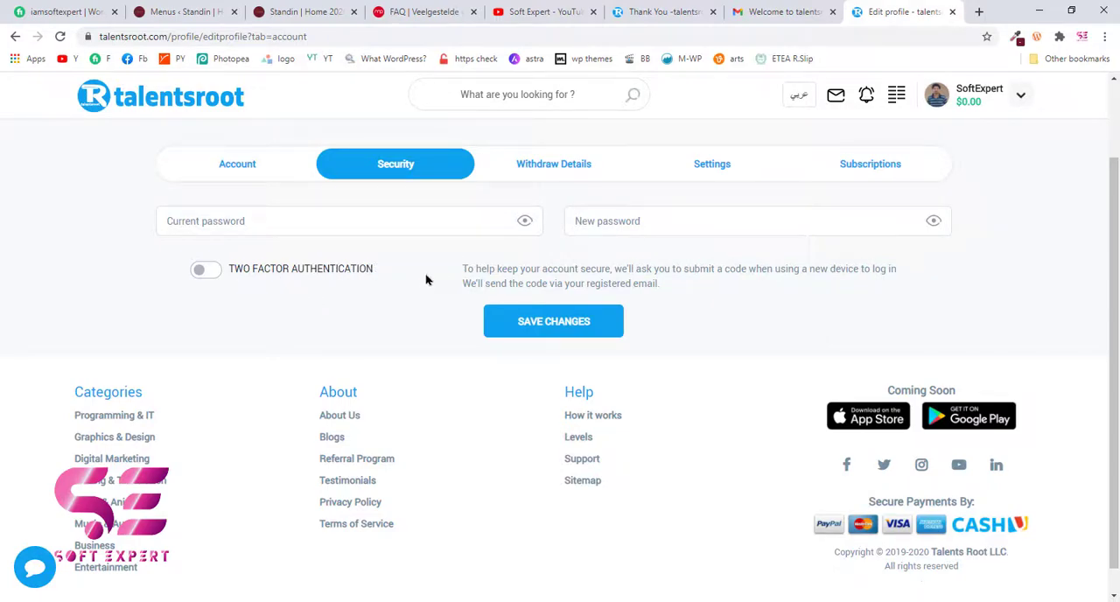
pyautogui.click(601, 166)
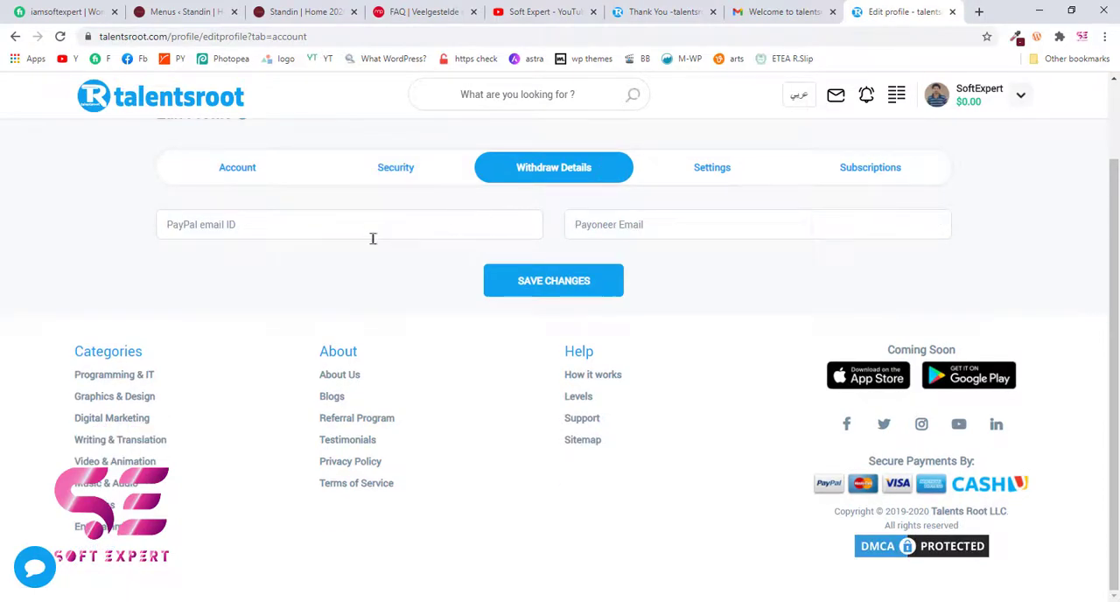
pyautogui.click(310, 231)
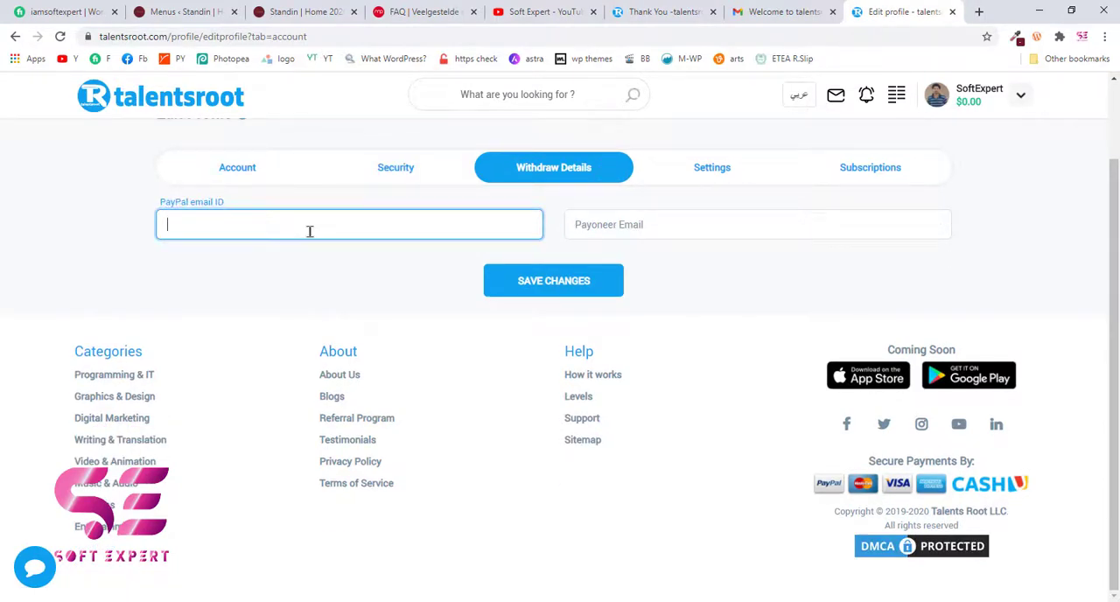
pyautogui.click(621, 214)
pyautogui.click(710, 271)
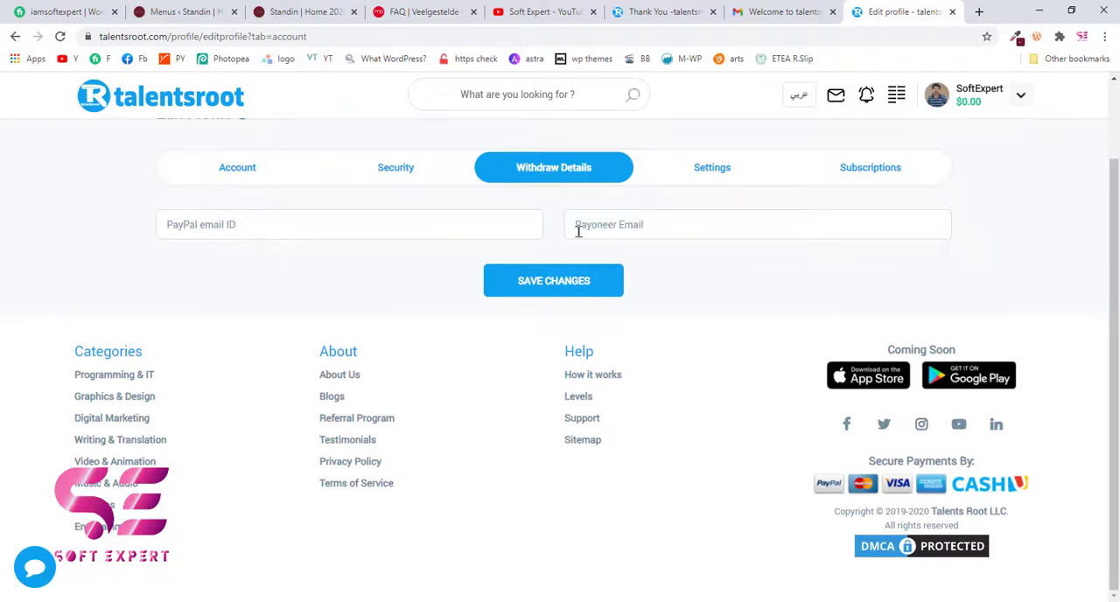
pyautogui.click(653, 224)
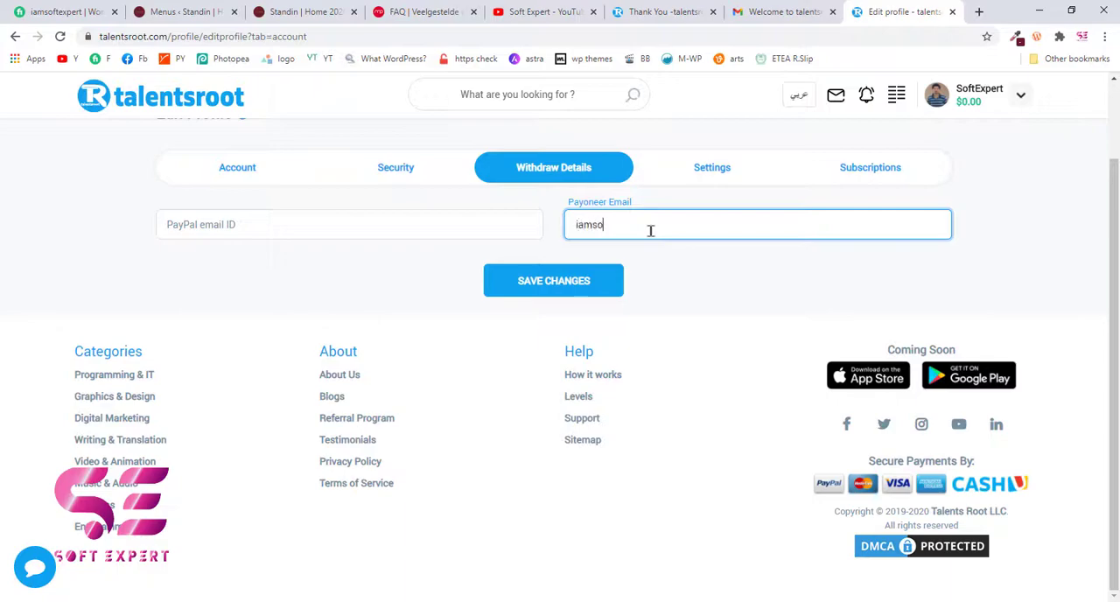
pyautogui.click(552, 281)
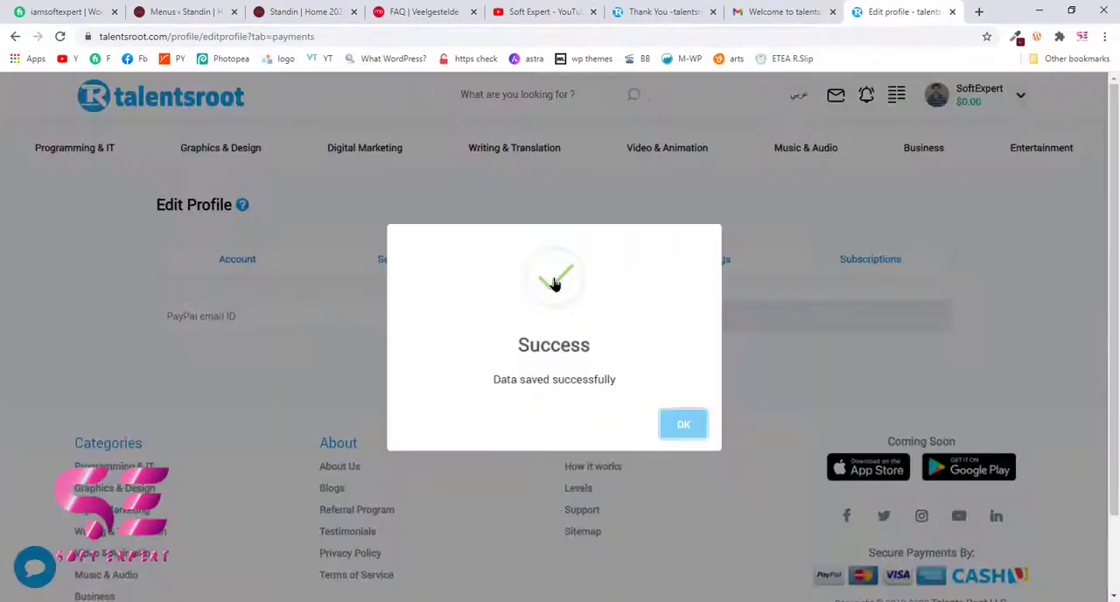
pyautogui.click(682, 423)
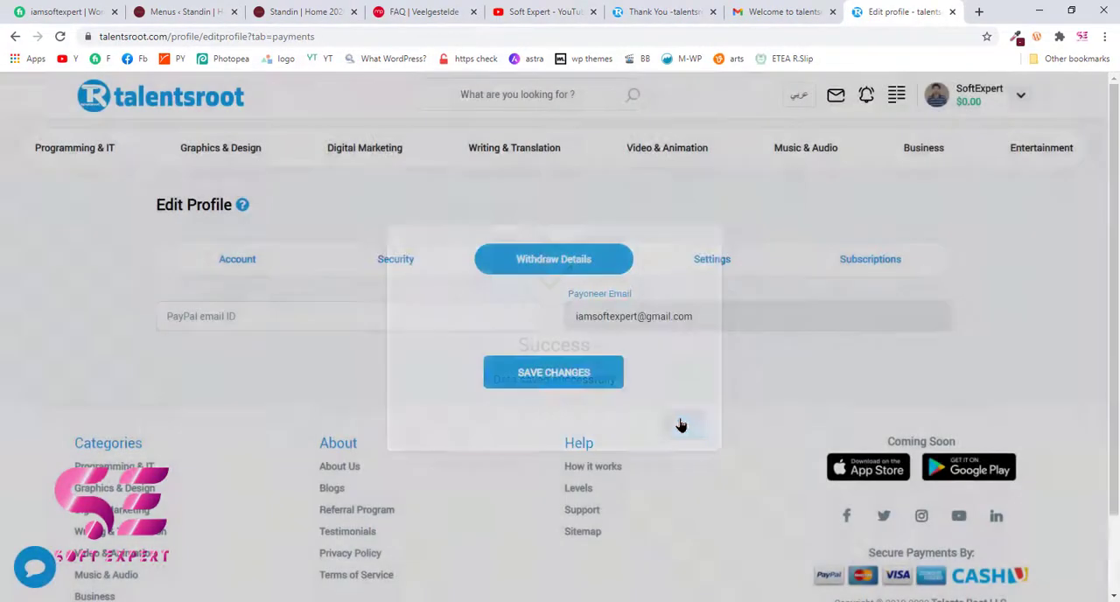
# - Examine the profile settings for notifications, identity verification and account deactivation
pyautogui.click(713, 273)
pyautogui.scroll(-2, 713, 274)
pyautogui.scroll(1, 601, 232)
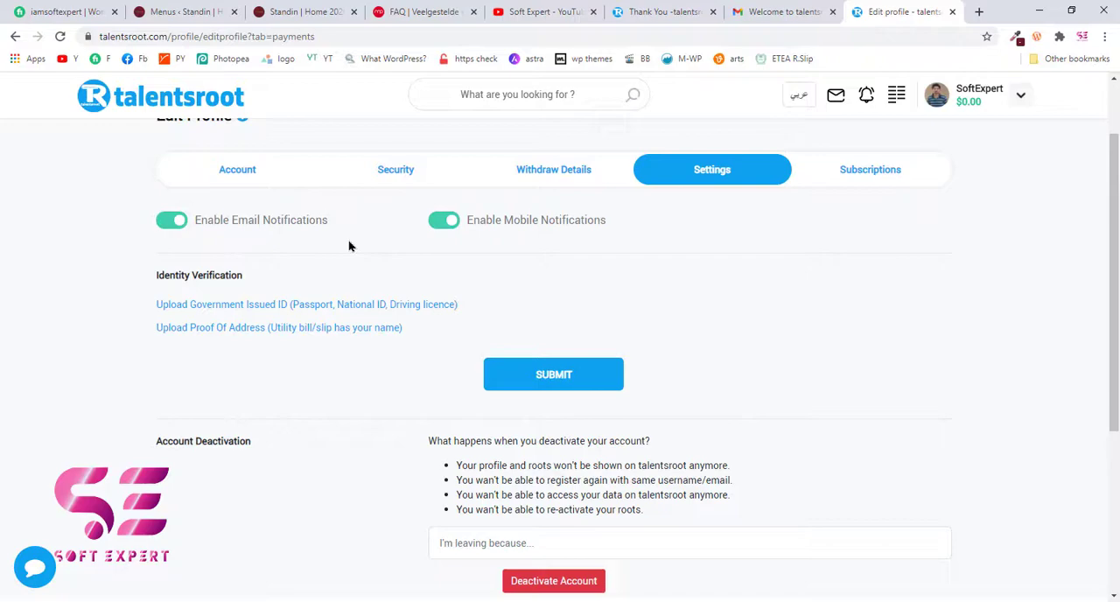
pyautogui.scroll(-2, 500, 271)
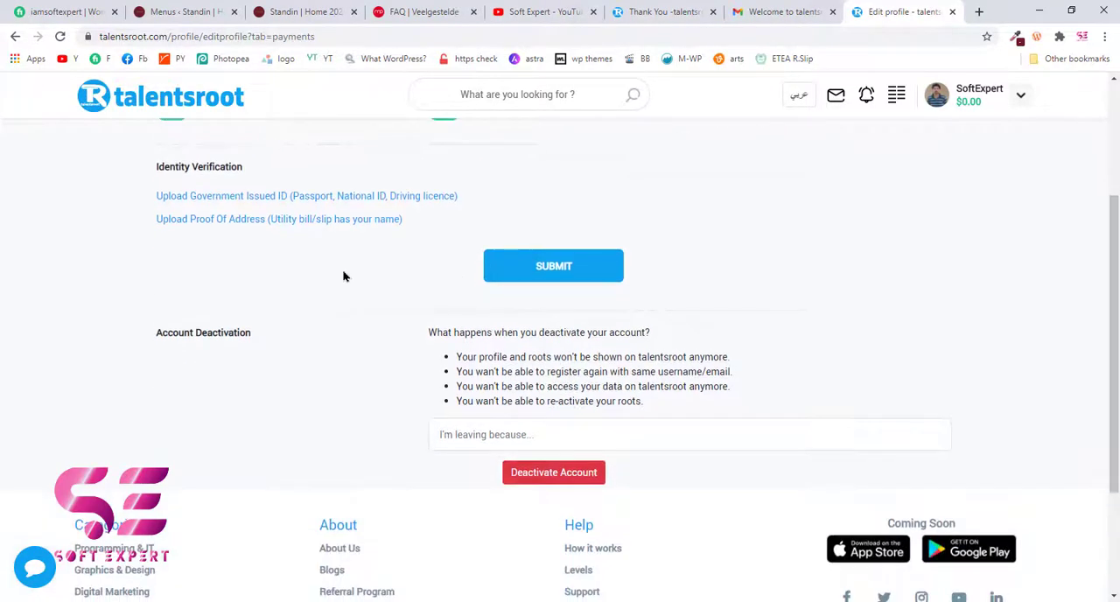
pyautogui.scroll(1, 180, 237)
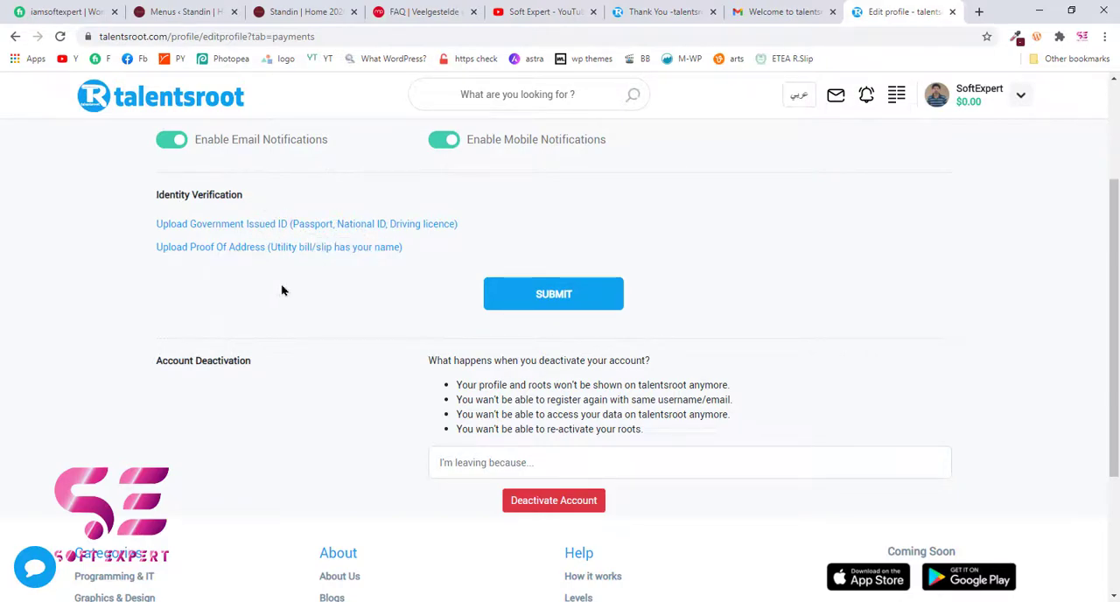
pyautogui.scroll(-1, 332, 258)
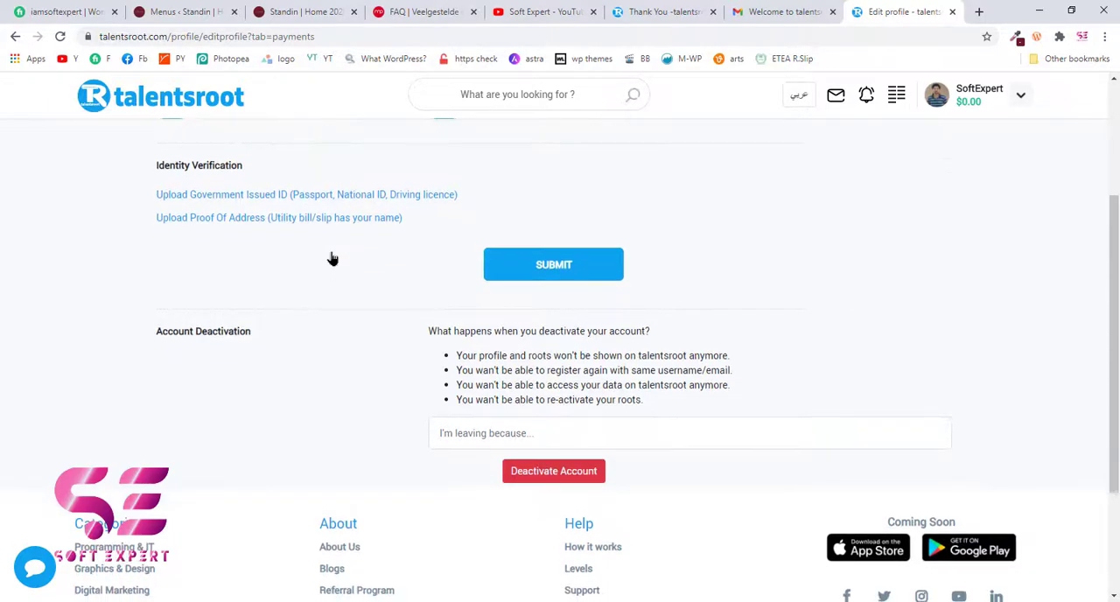
pyautogui.scroll(-1, 368, 330)
pyautogui.scroll(1, 670, 295)
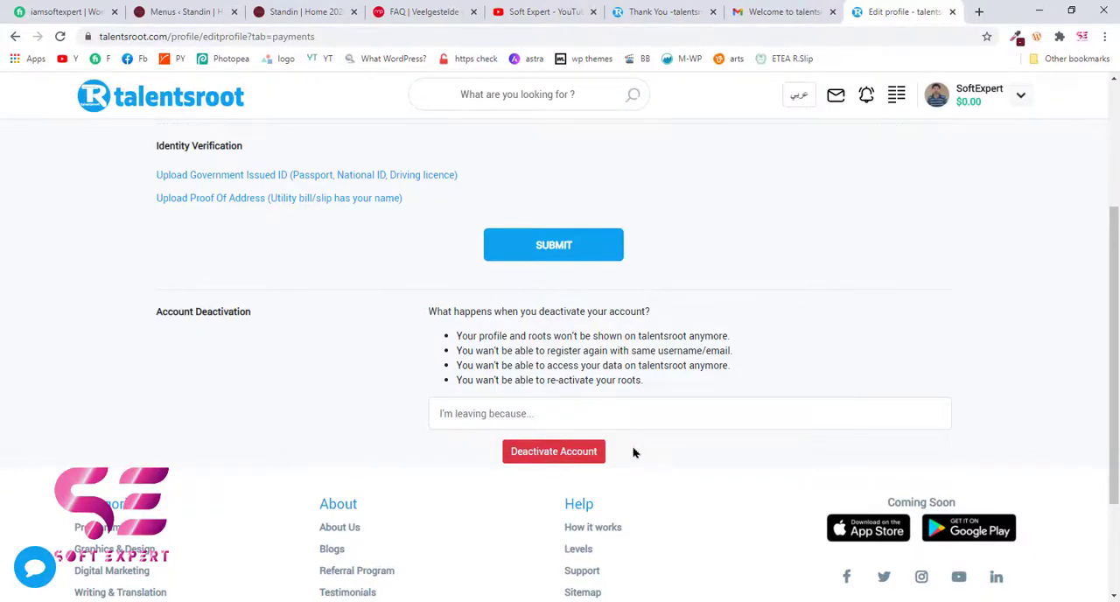
pyautogui.scroll(4, 787, 263)
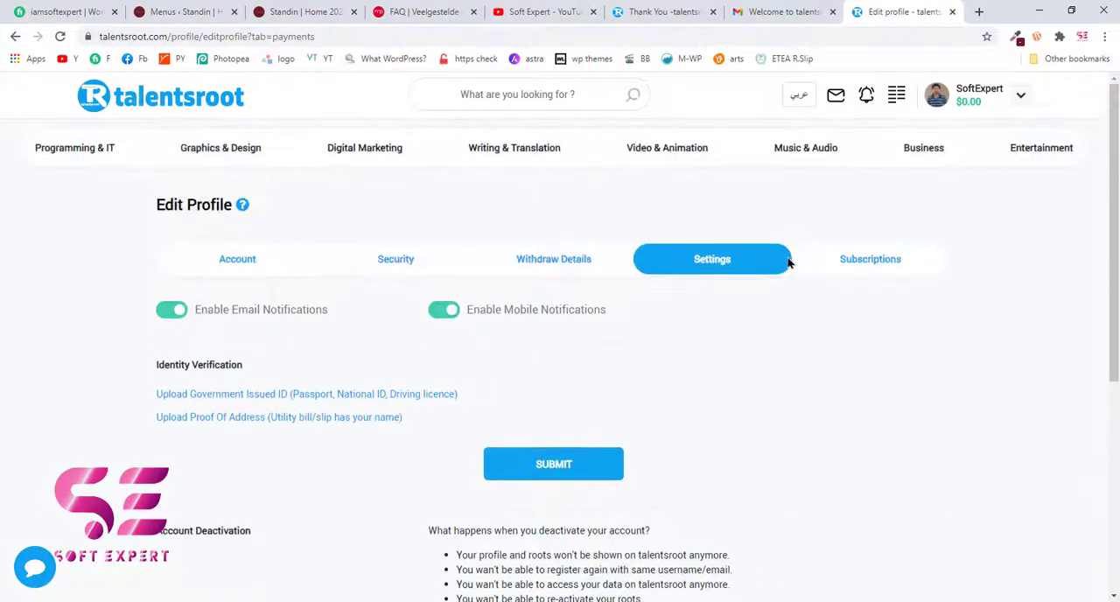
# - Read the requirements, terms and CV upload section of the Recommended tag subscription
pyautogui.click(863, 262)
pyautogui.scroll(-1, 754, 262)
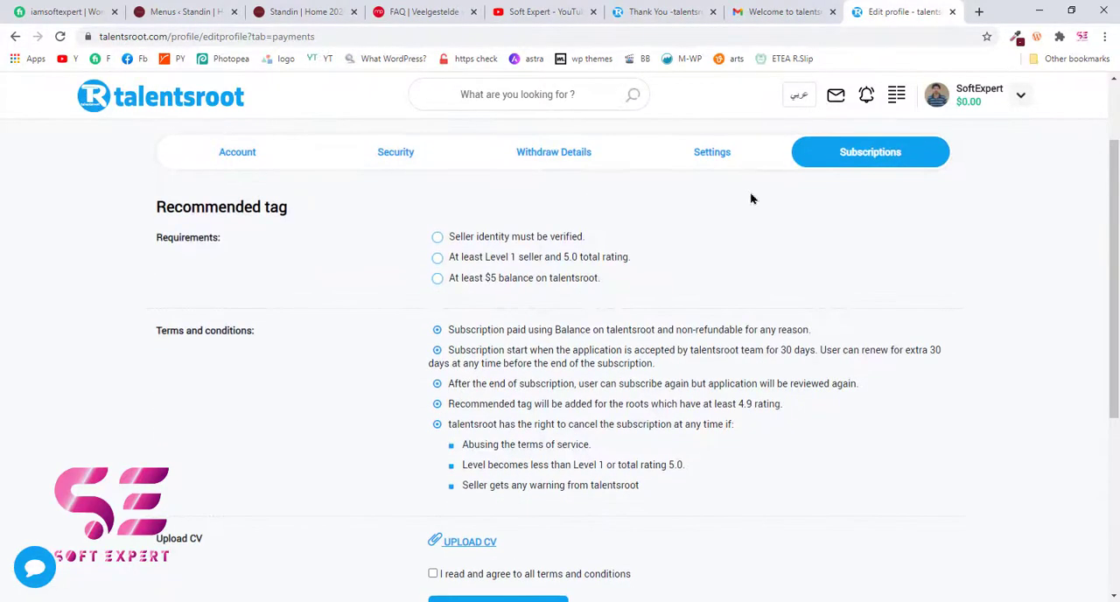
pyautogui.scroll(-1, 628, 241)
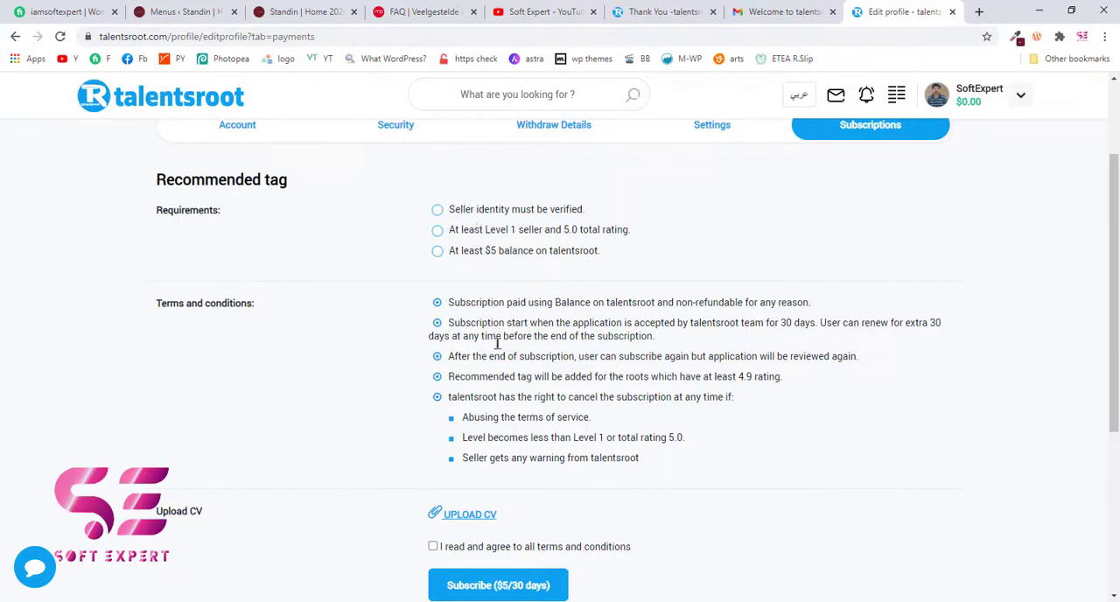
pyautogui.scroll(-1, 496, 343)
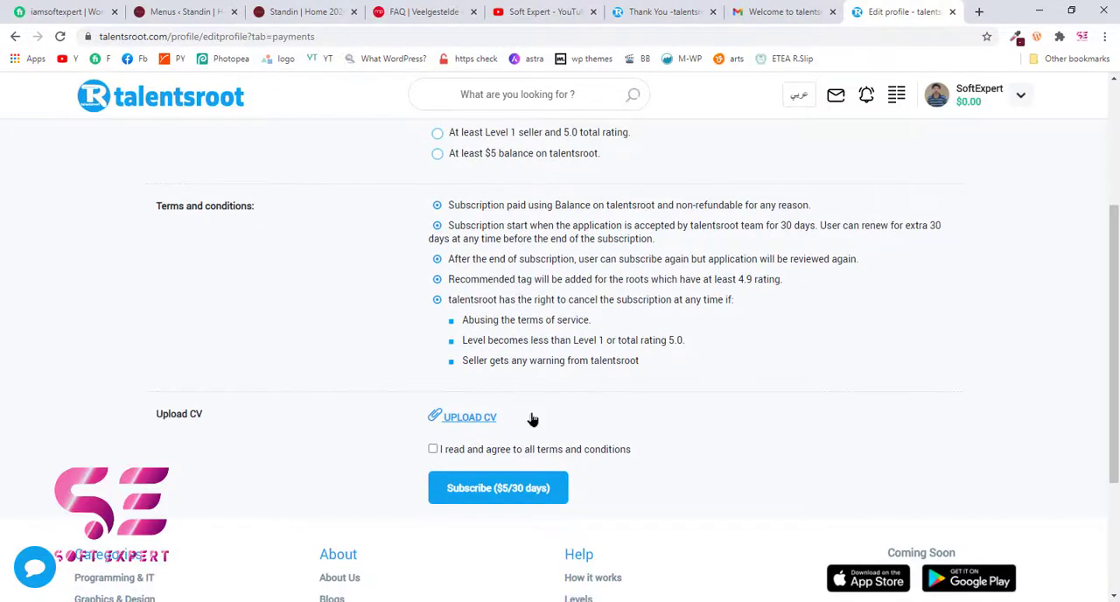
pyautogui.scroll(3, 750, 192)
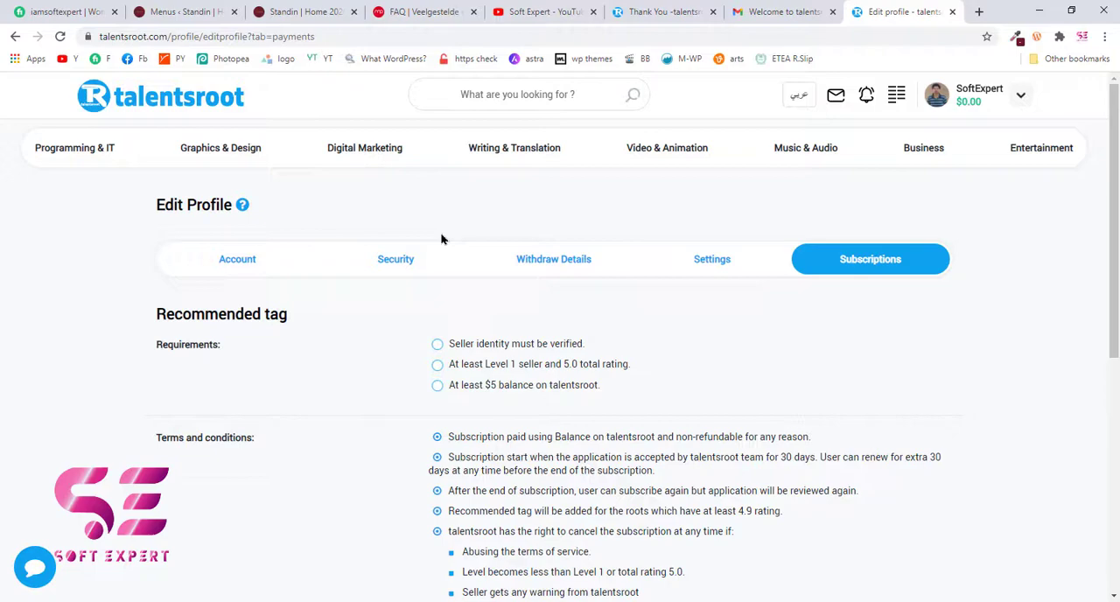
# - Open the seller's own profile page and check its roots, info and skills sections
pyautogui.click(1020, 95)
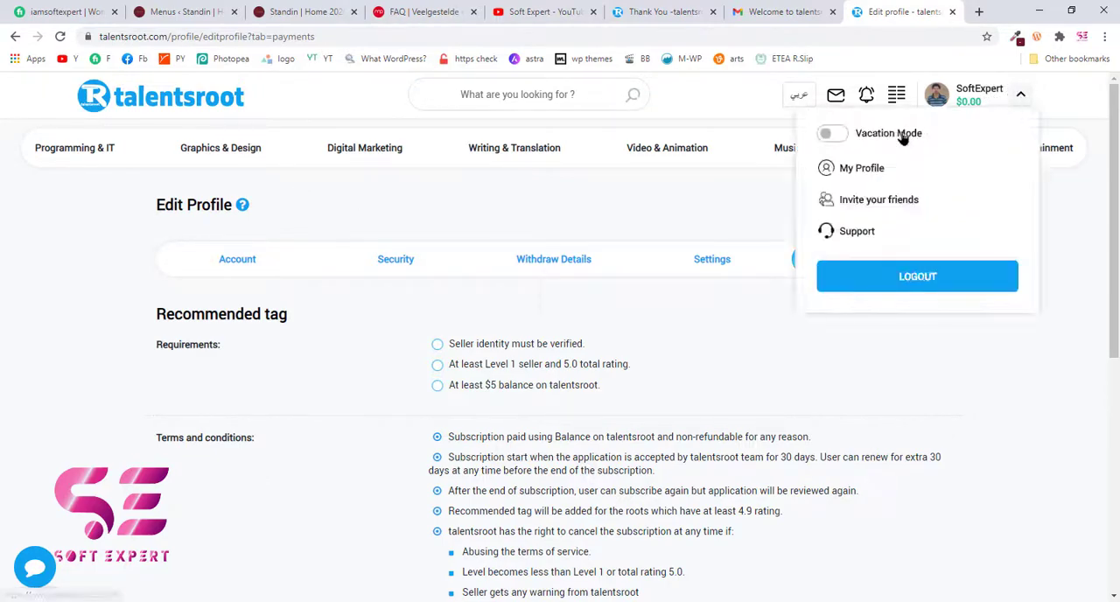
pyautogui.click(868, 168)
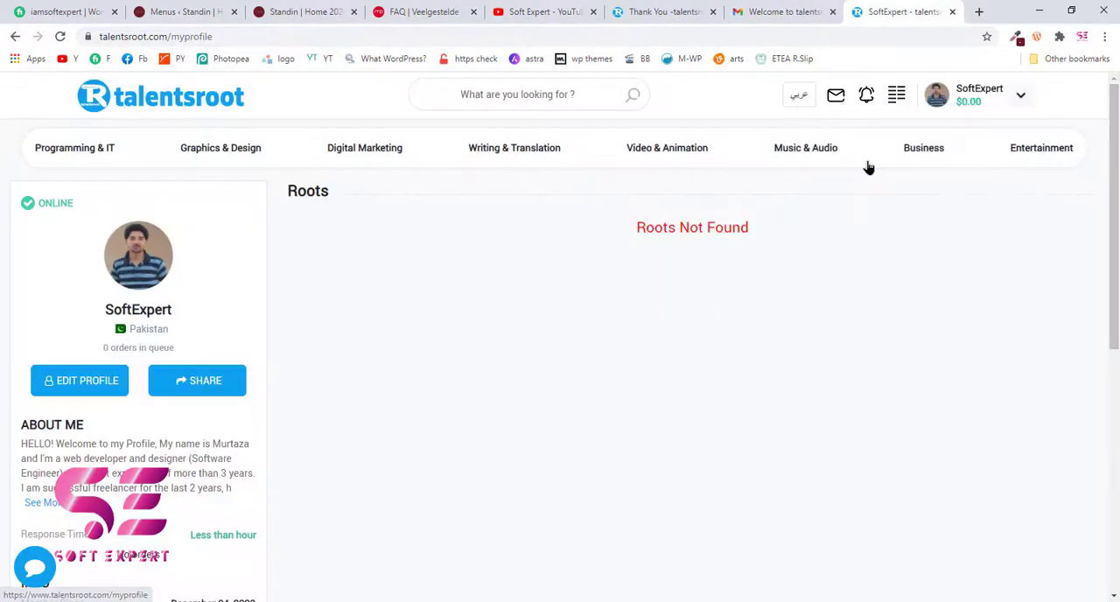
pyautogui.moveTo(634, 235); pyautogui.dragTo(756, 233)
pyautogui.click(755, 232)
pyautogui.scroll(-3, 755, 232)
pyautogui.scroll(-2, 758, 237)
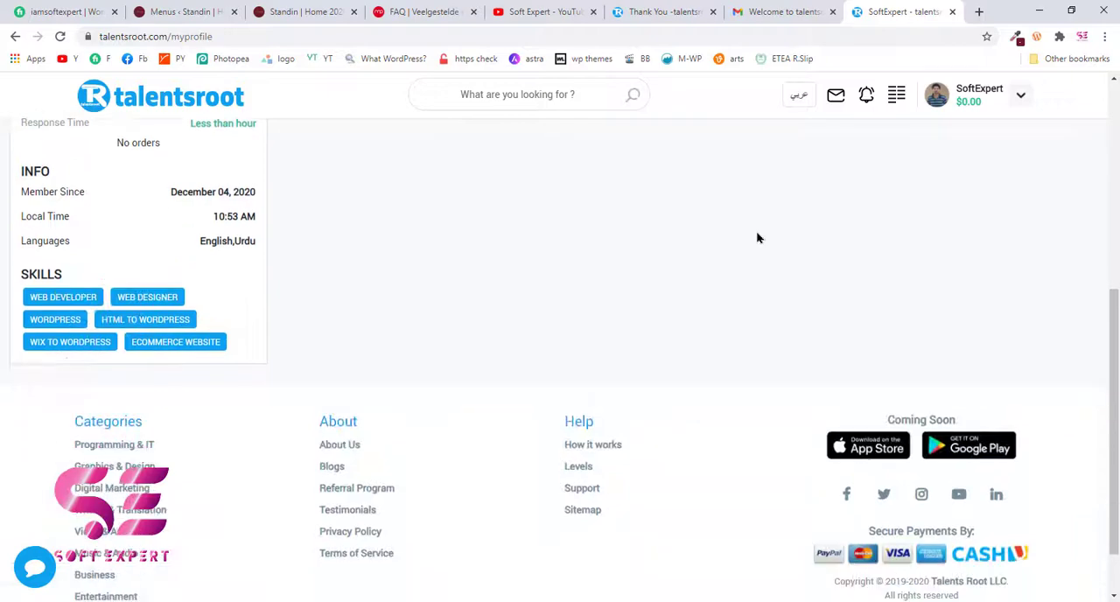
pyautogui.scroll(5, 760, 235)
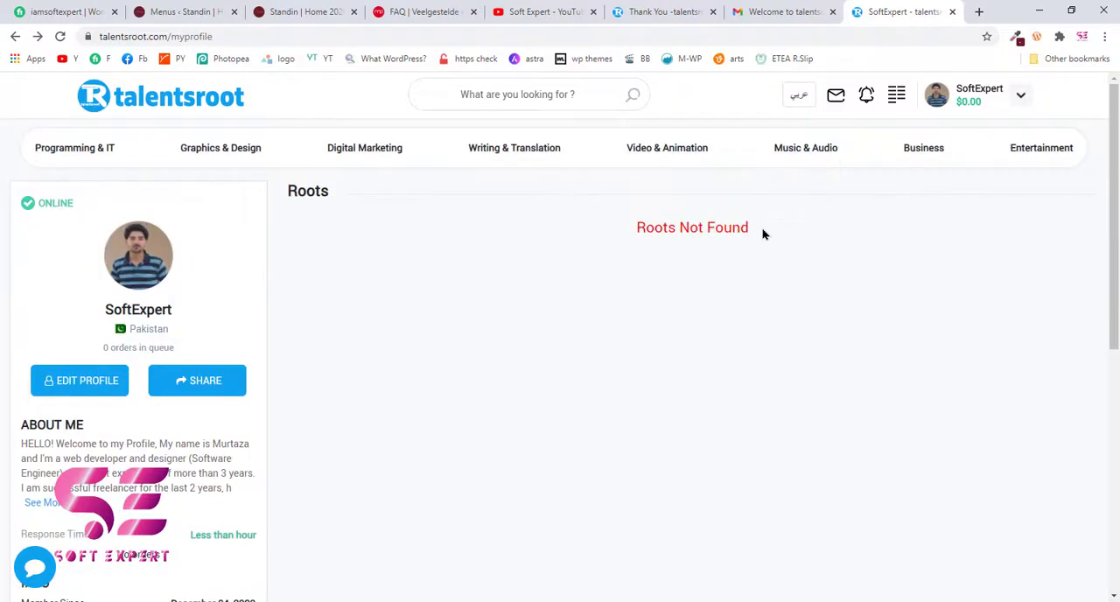
# - Start a new root titled "I will create complete WordPress website or ecommerce site", copying the title from the Fiverr gig and correcting WordPress's capitalization
pyautogui.click(894, 103)
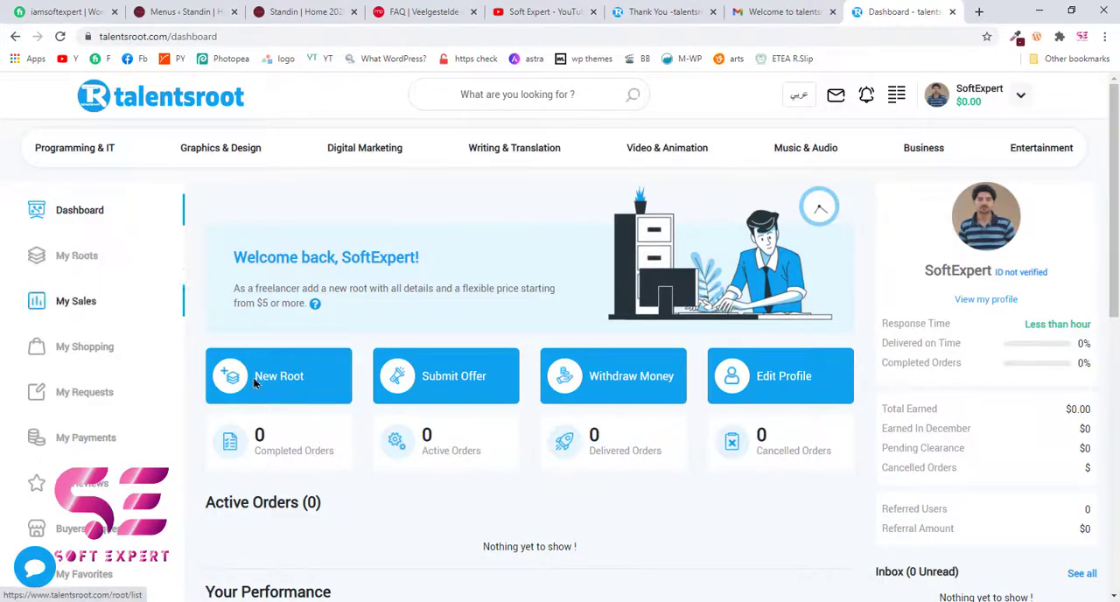
pyautogui.click(274, 378)
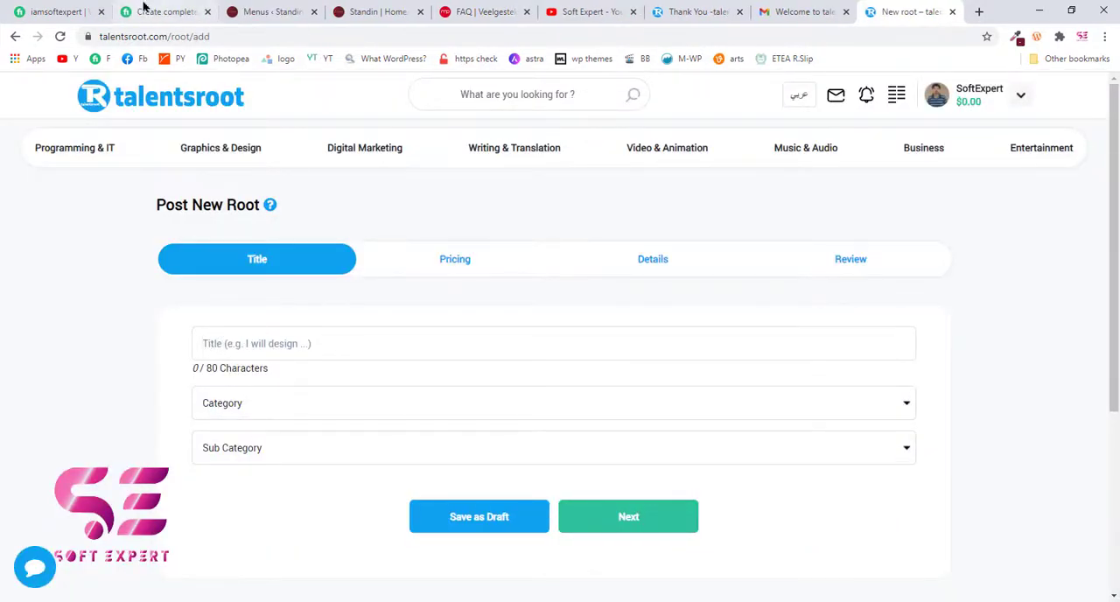
pyautogui.click(77, 11)
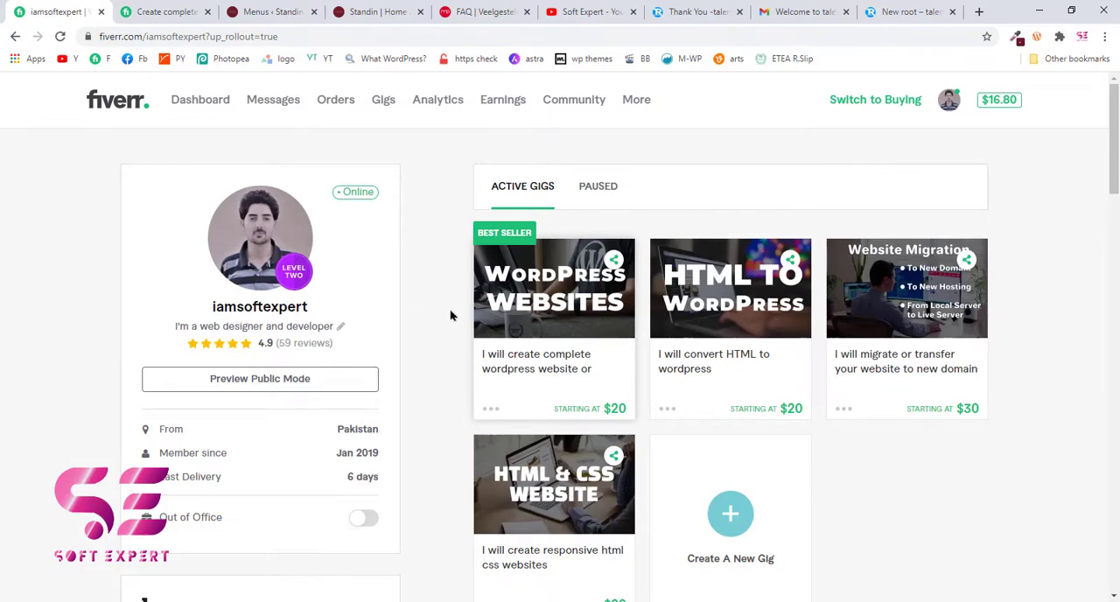
pyautogui.click(150, 10)
pyautogui.moveTo(119, 319); pyautogui.dragTo(284, 343)
pyautogui.hotkey('ctrl', 'c')
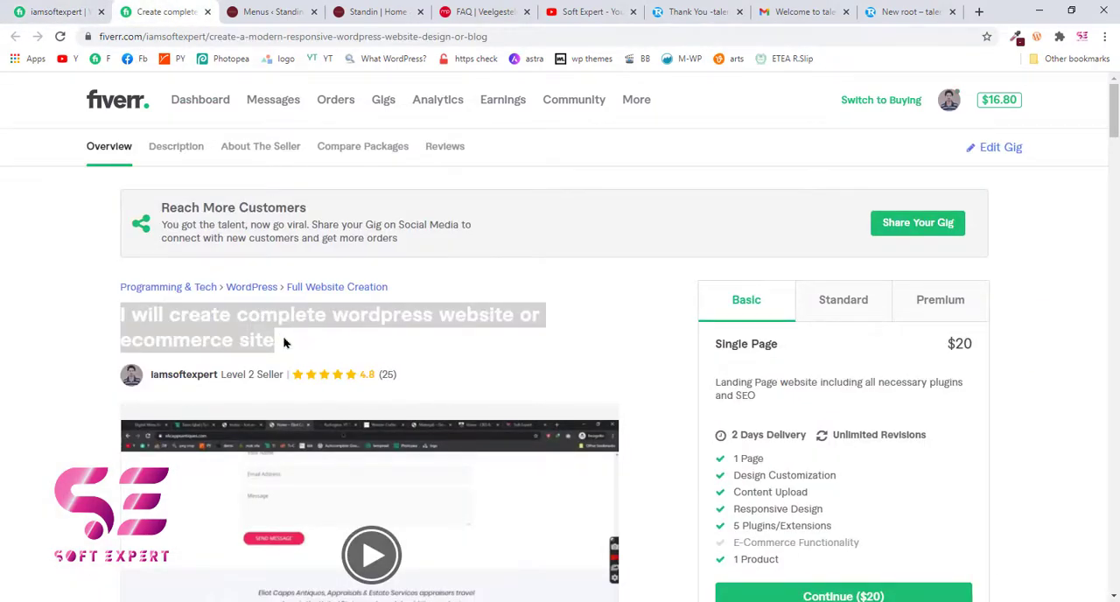
pyautogui.click(896, 11)
pyautogui.hotkey('ctrl', 'v')
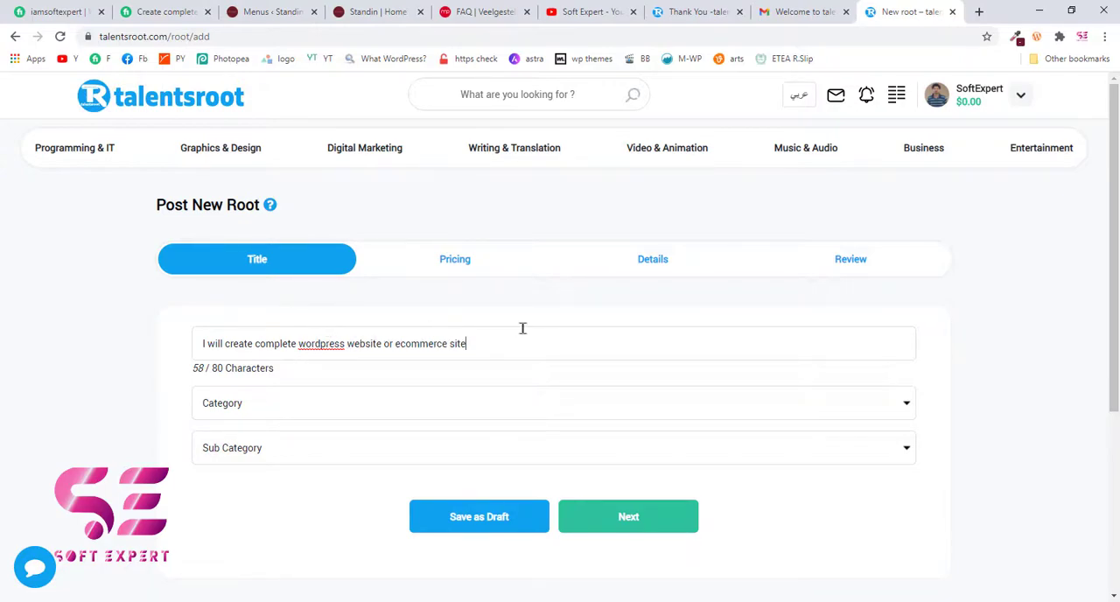
pyautogui.rightClick(317, 345)
pyautogui.click(343, 390)
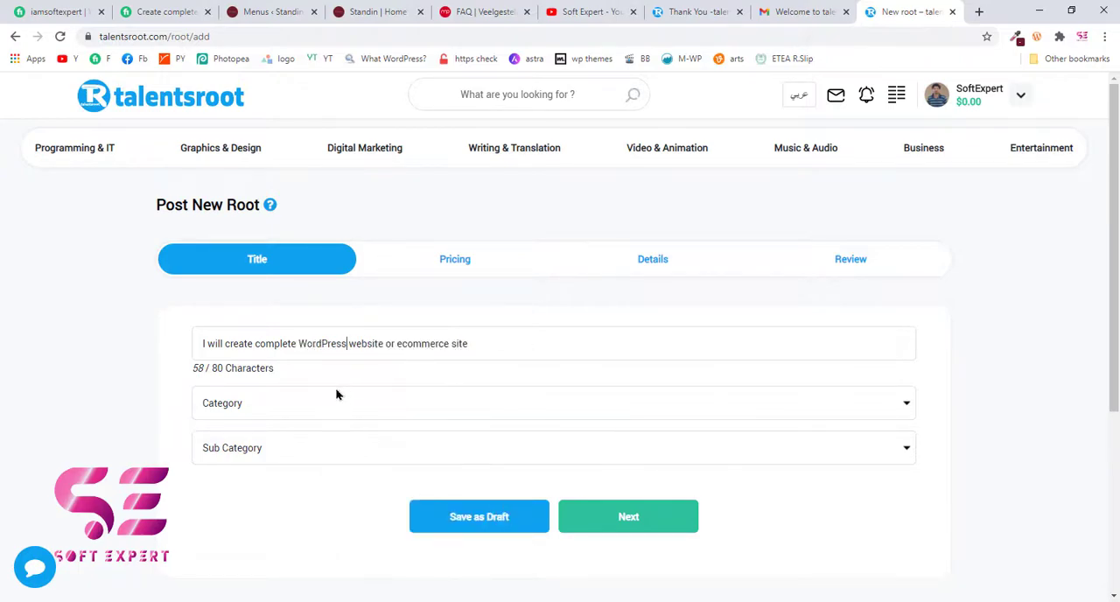
# - Set the root's category to Programming & IT and subcategory to Web Programming, and continue to the pricing stage
pyautogui.click(910, 404)
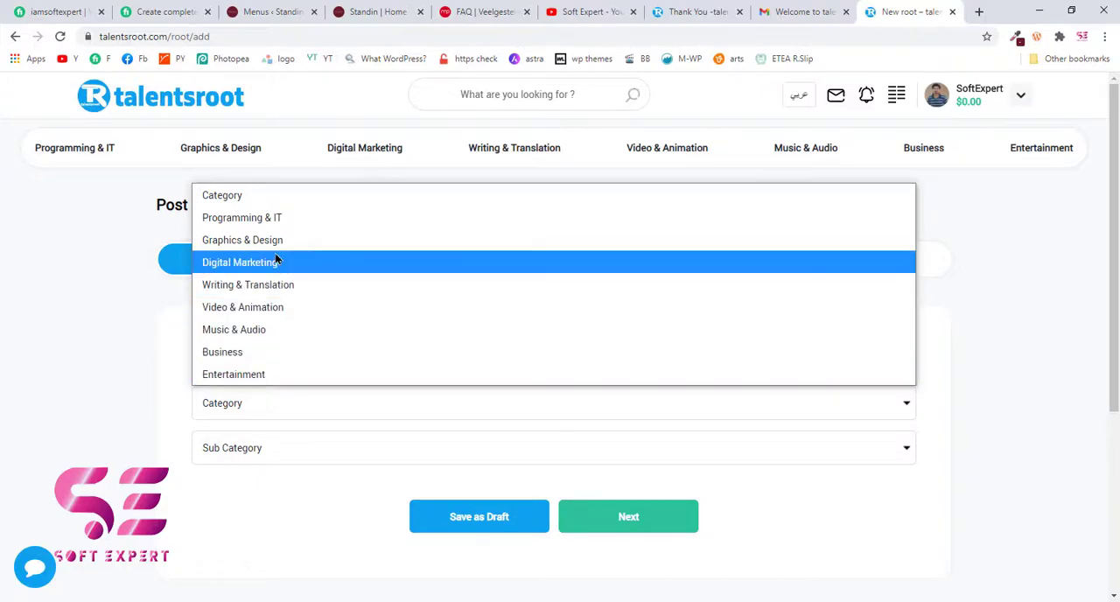
pyautogui.click(258, 219)
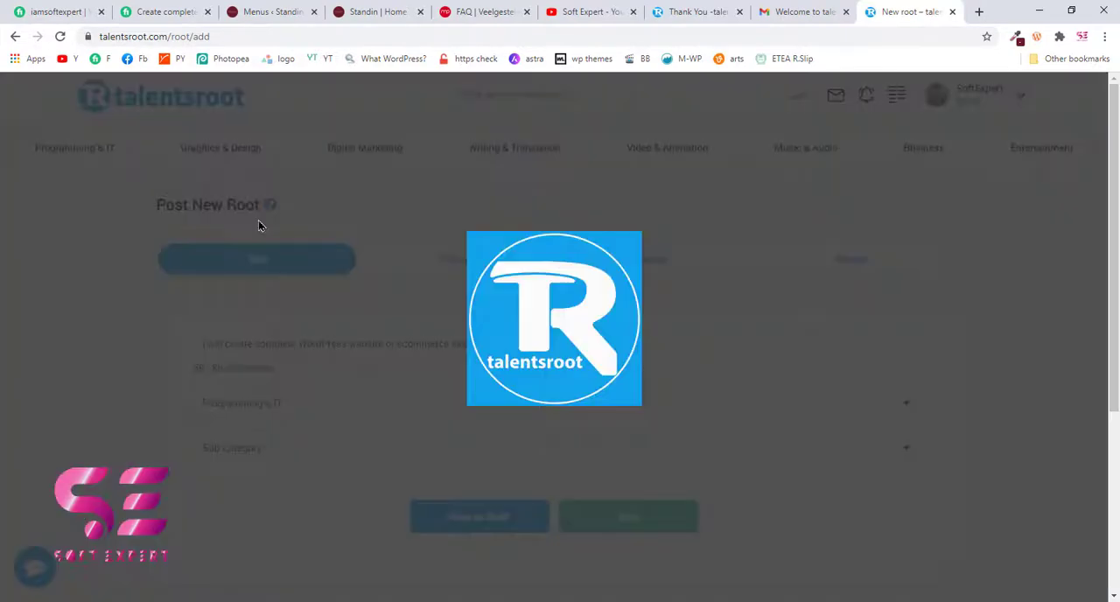
pyautogui.scroll(-2, 534, 347)
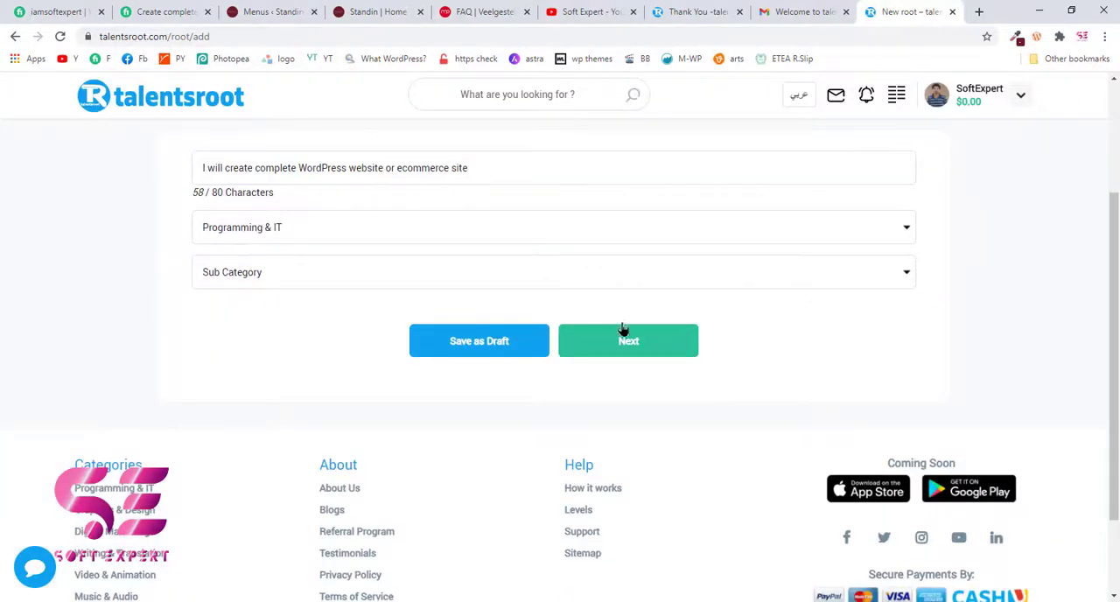
pyautogui.click(899, 283)
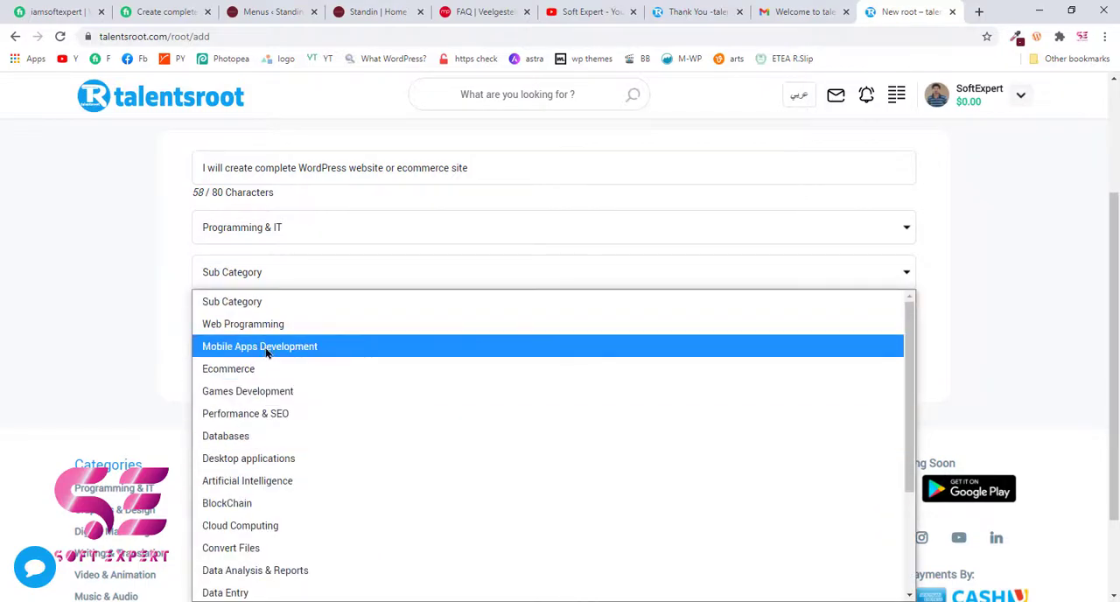
pyautogui.click(284, 325)
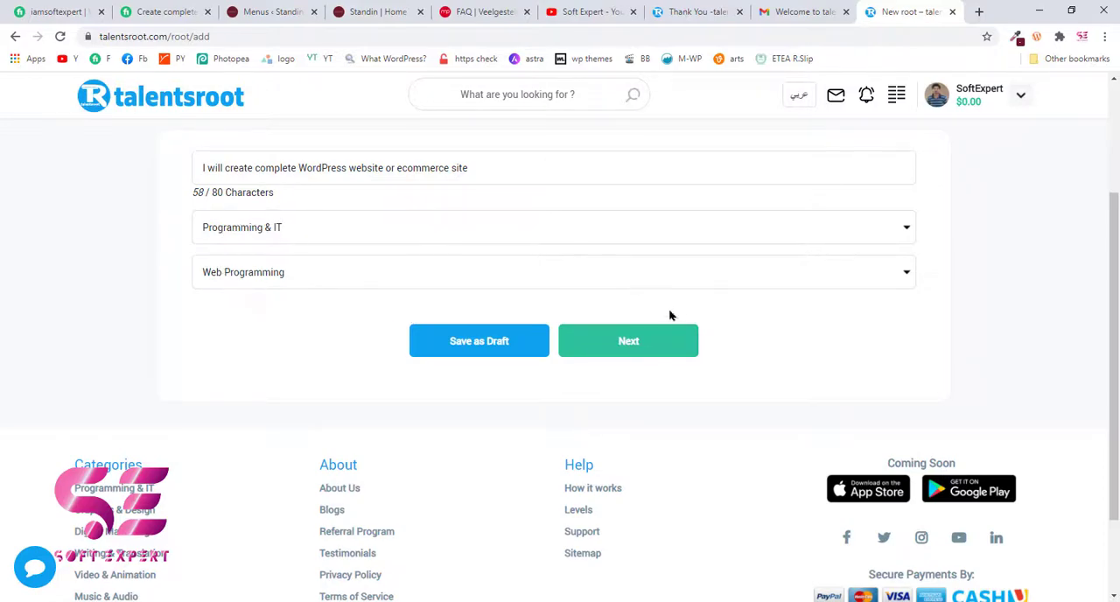
pyautogui.click(647, 349)
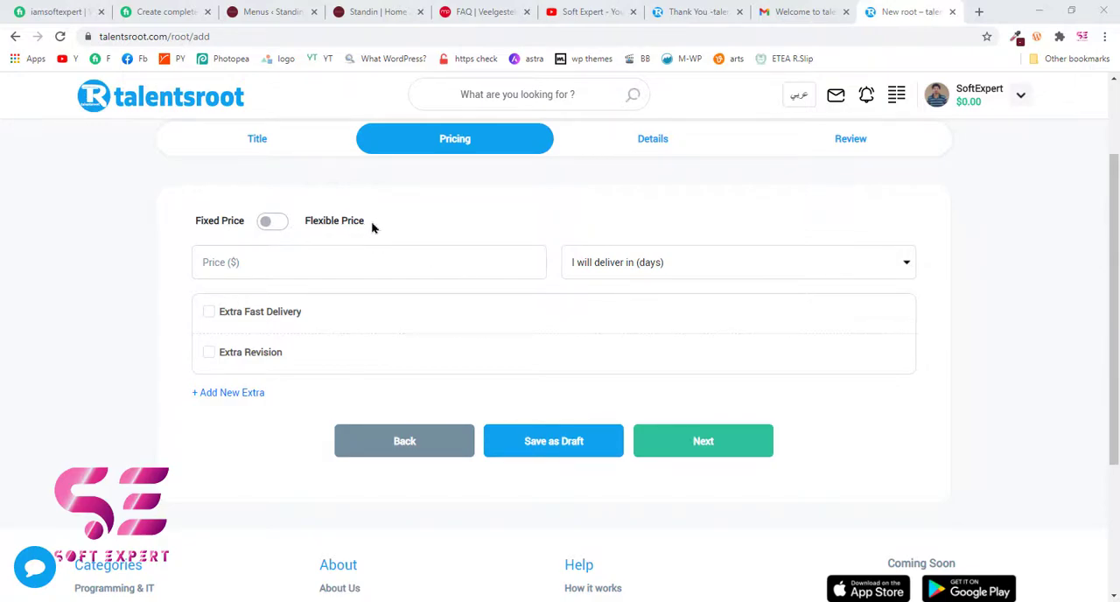
# - Compare the flexible package pricing form with the fixed price form and its delivery time choices
pyautogui.click(267, 261)
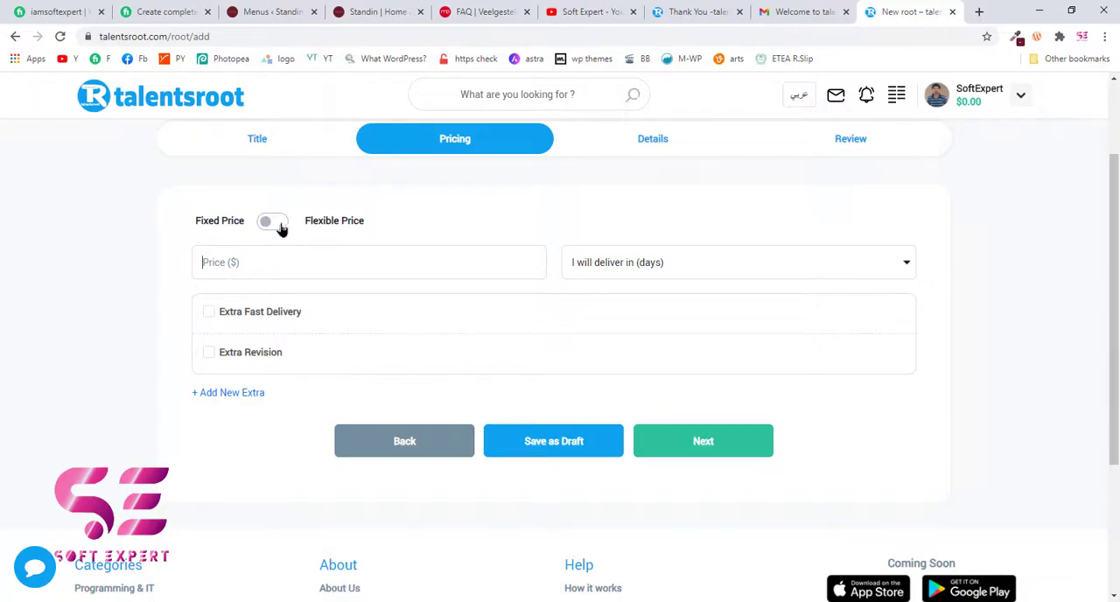
pyautogui.click(279, 225)
pyautogui.scroll(-1, 525, 280)
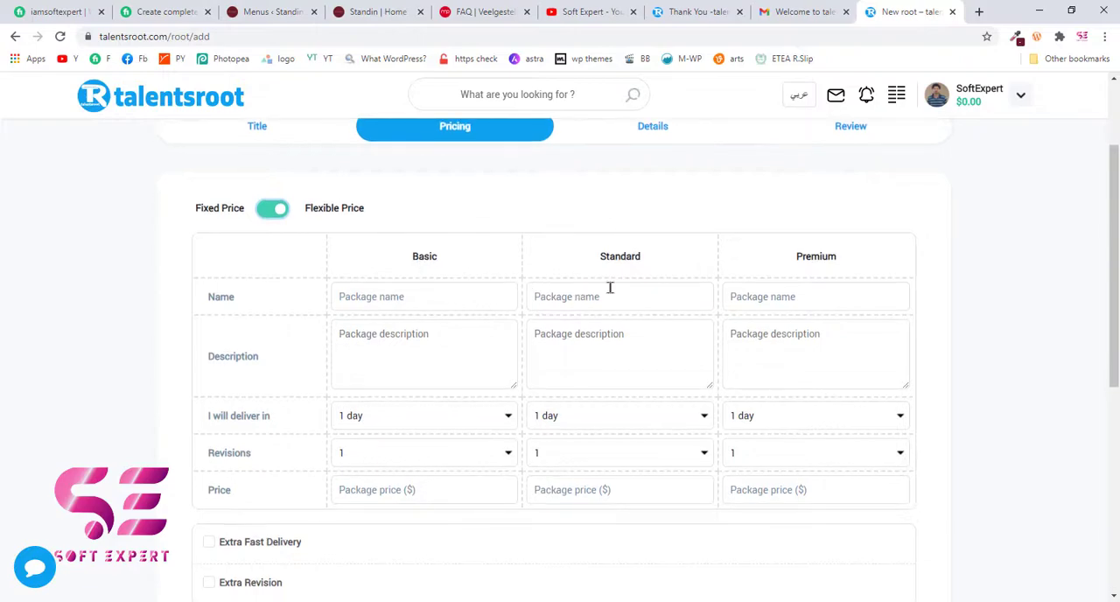
pyautogui.scroll(-1, 761, 318)
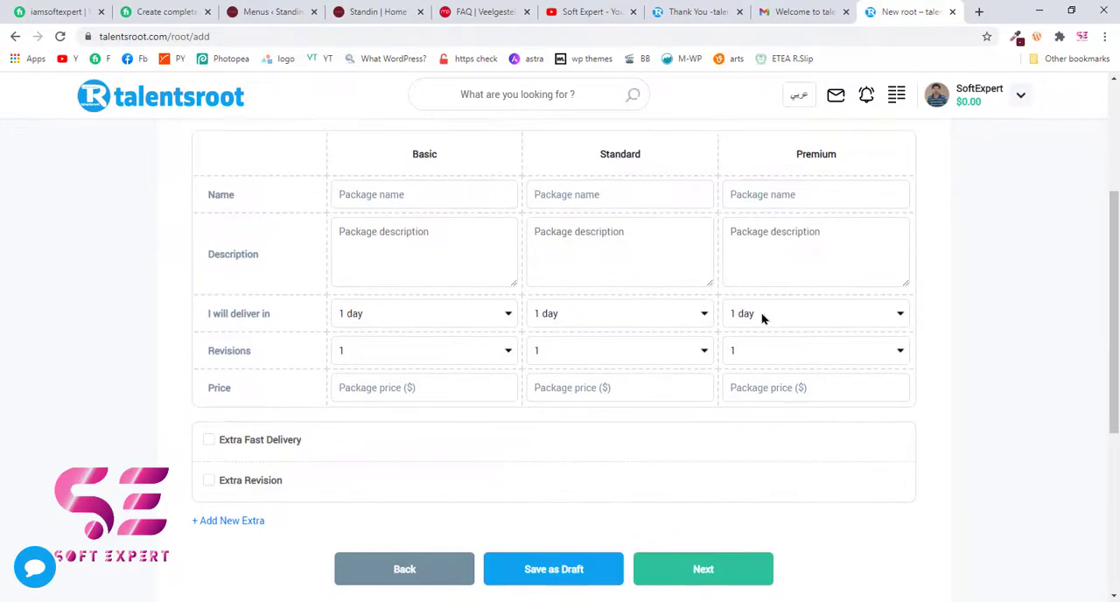
pyautogui.scroll(1, 560, 285)
pyautogui.click(271, 174)
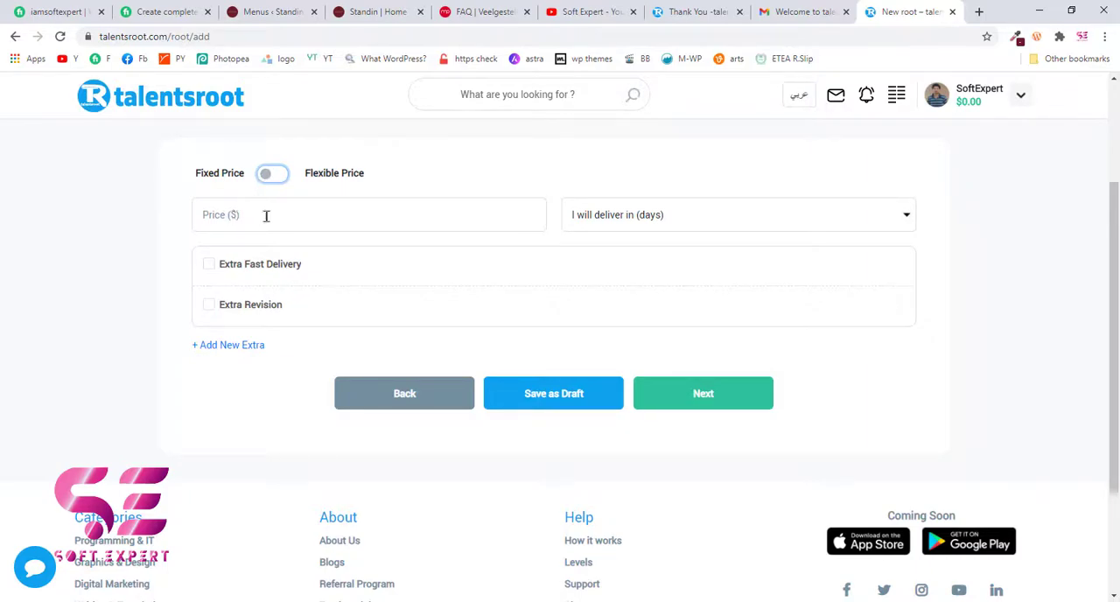
pyautogui.click(650, 219)
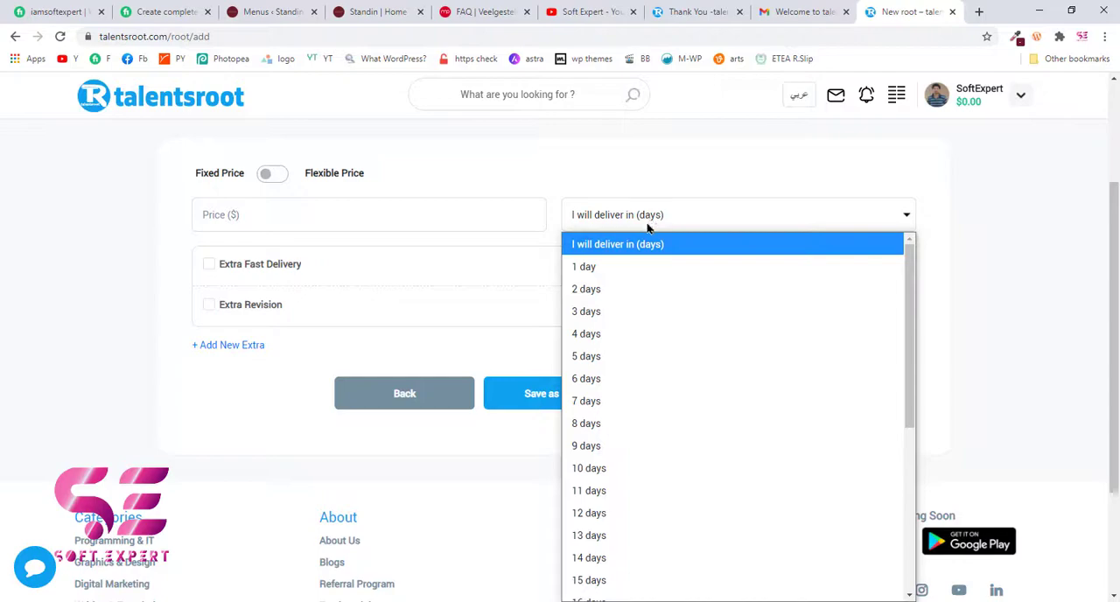
pyautogui.click(647, 226)
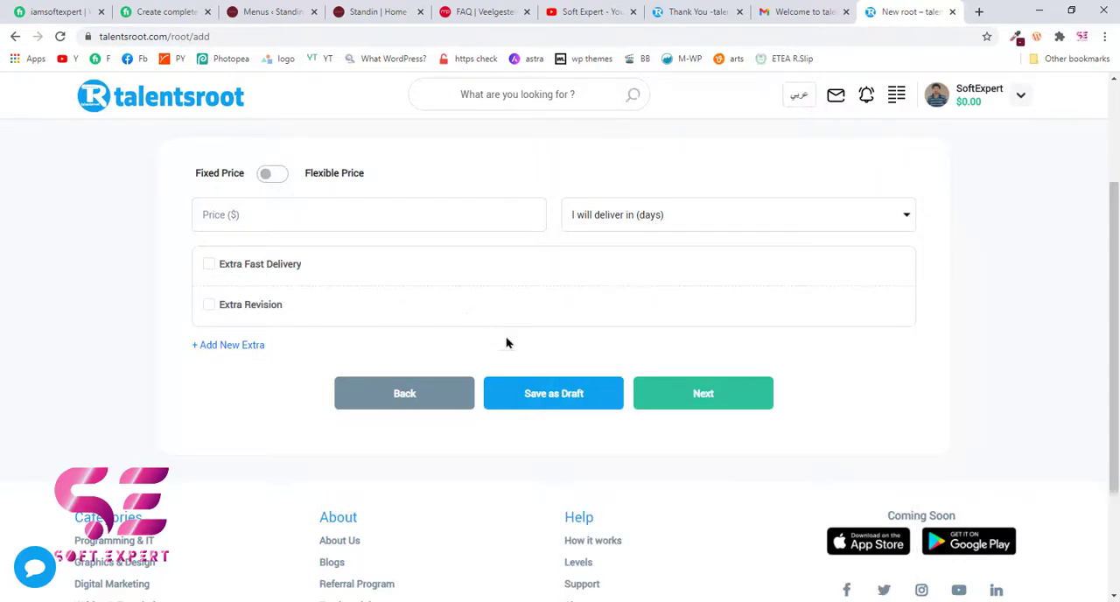
# - Enable flexible pricing and name the three packages BASIC, STANDARD and PREMIUM
pyautogui.click(278, 181)
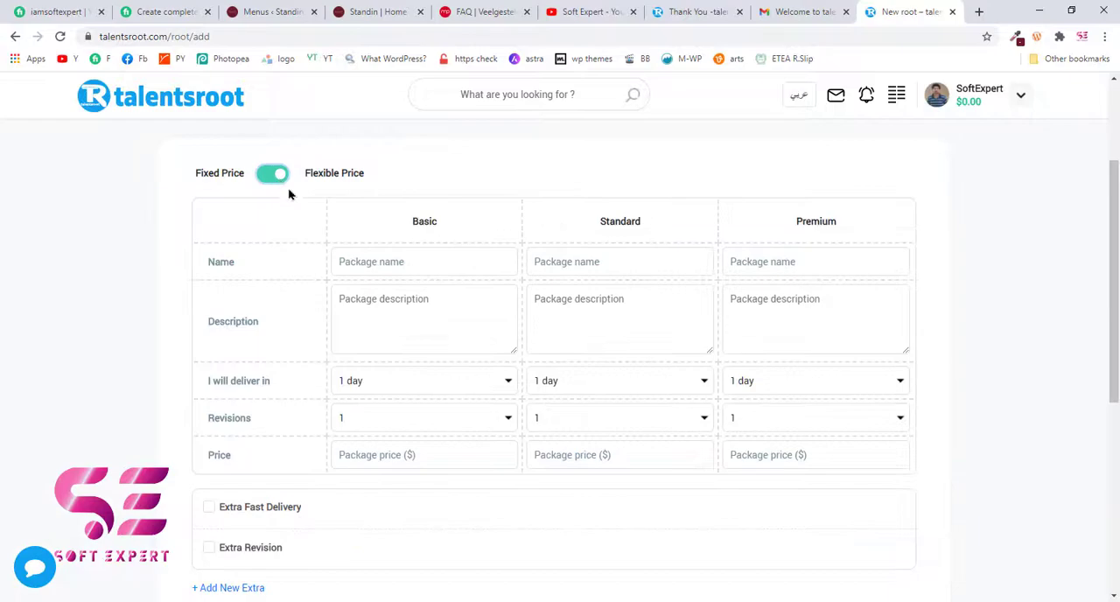
pyautogui.scroll(-1, 232, 239)
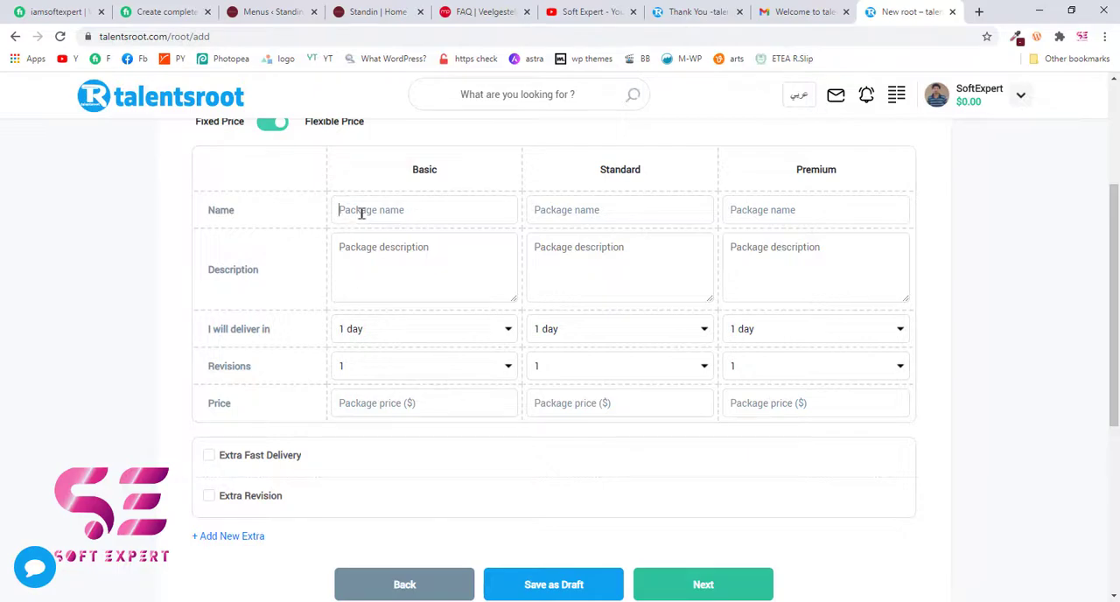
pyautogui.write('BA')
pyautogui.press('Tab')
pyautogui.write('STANDARD')
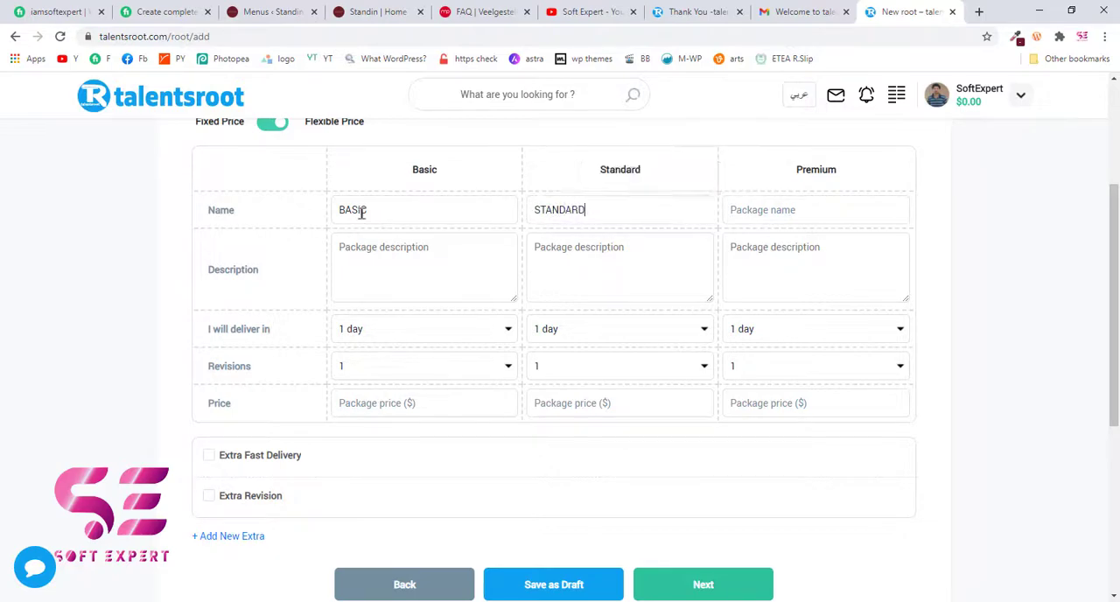
pyautogui.press('Tab')
pyautogui.write('PREMIUM')
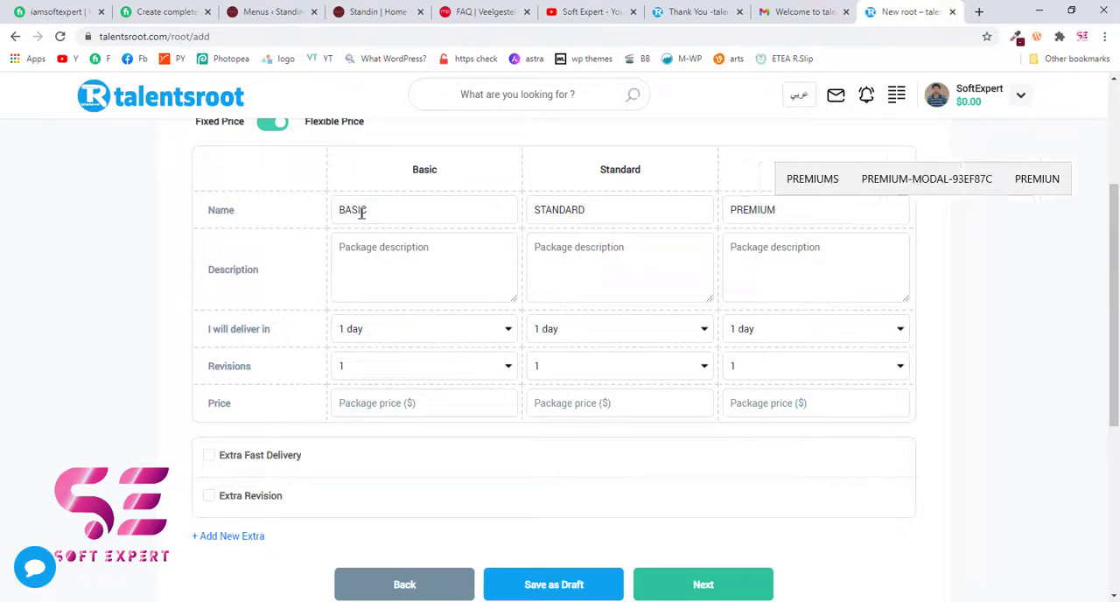
# - Copy the Fiverr gig's Basic description, "Landing Page website including all necessary plugins and SEO", into the Basic package description
pyautogui.click(389, 254)
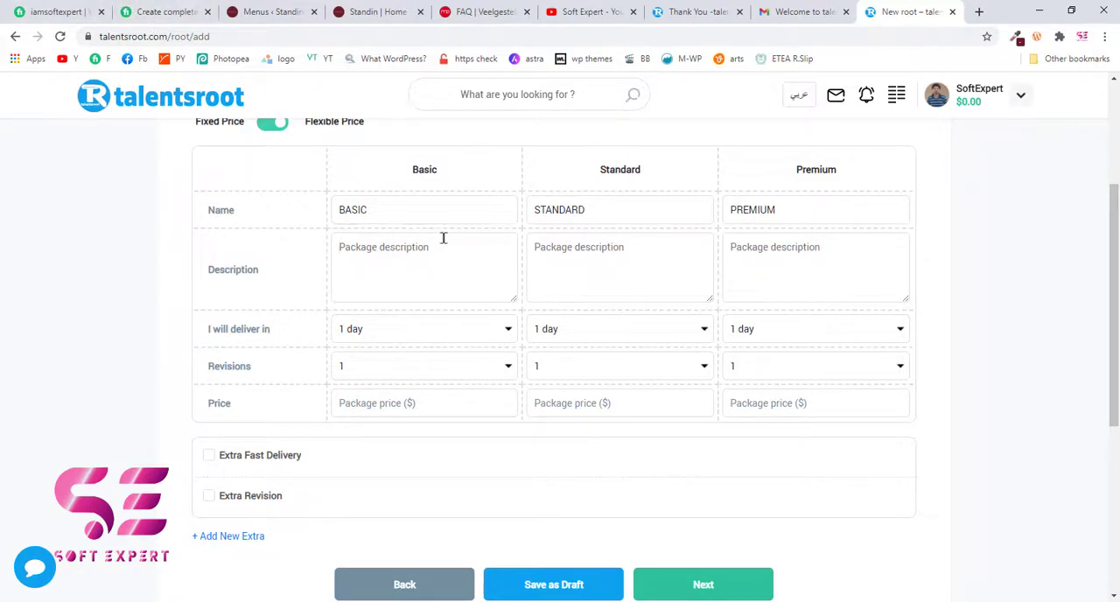
pyautogui.click(175, 12)
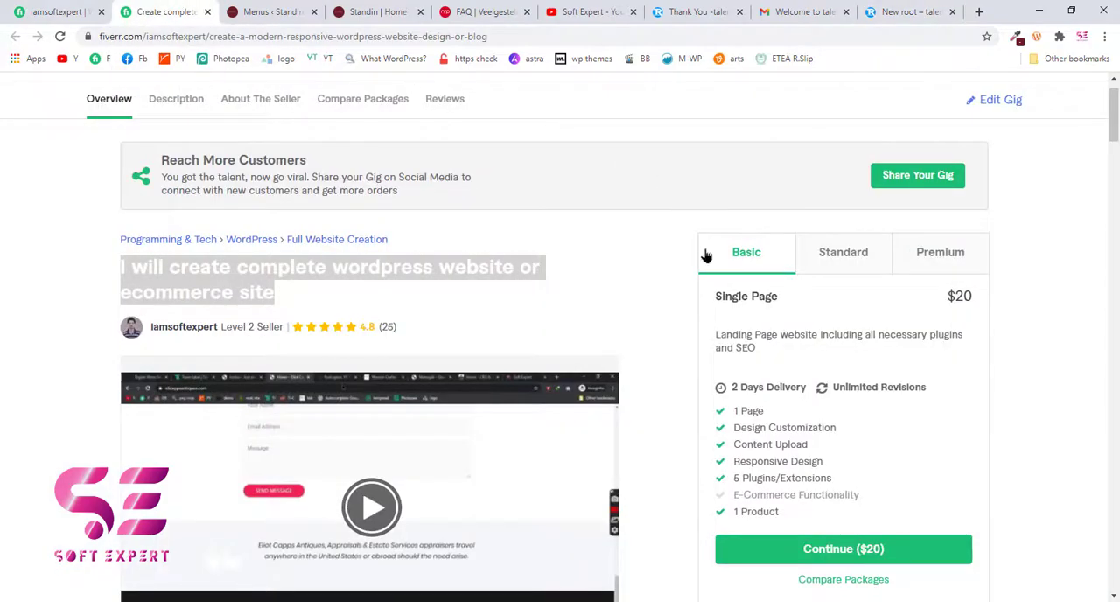
pyautogui.scroll(-1, 706, 253)
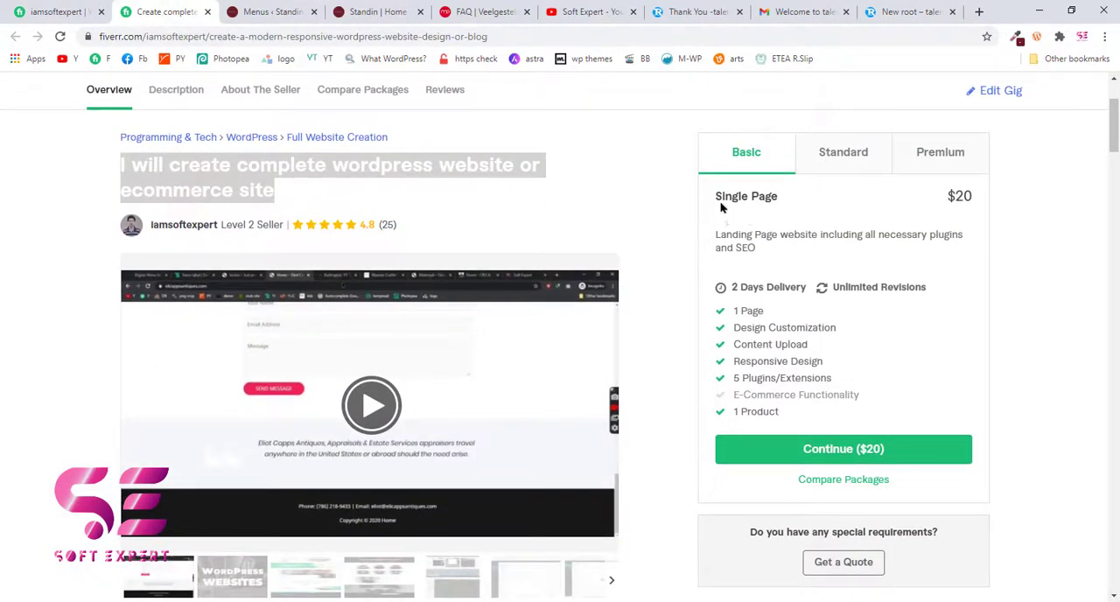
pyautogui.moveTo(715, 198); pyautogui.dragTo(784, 205)
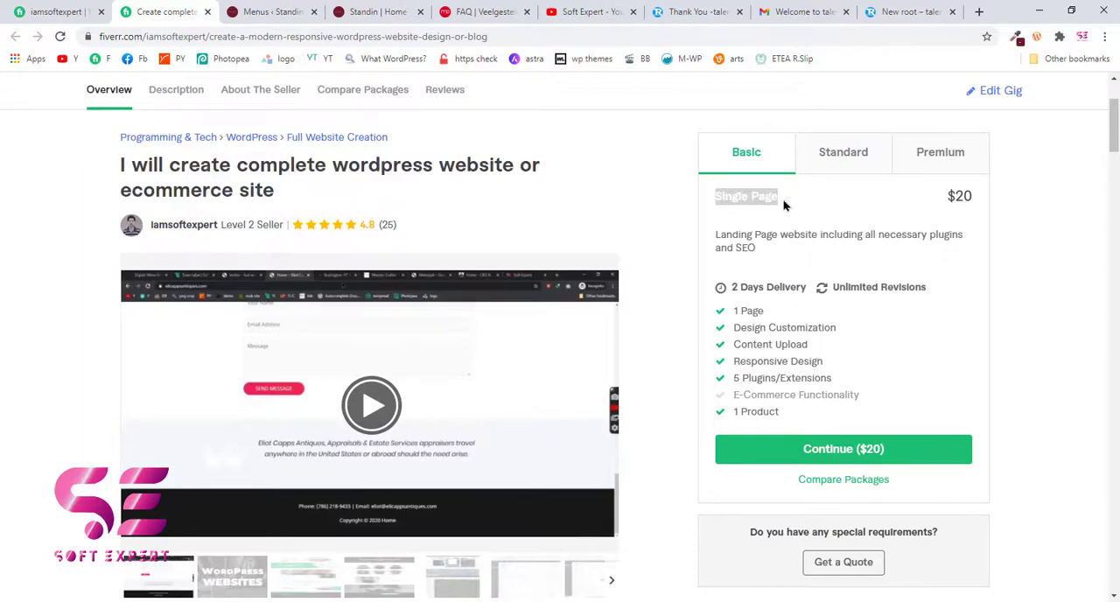
pyautogui.click(784, 205)
pyautogui.click(891, 9)
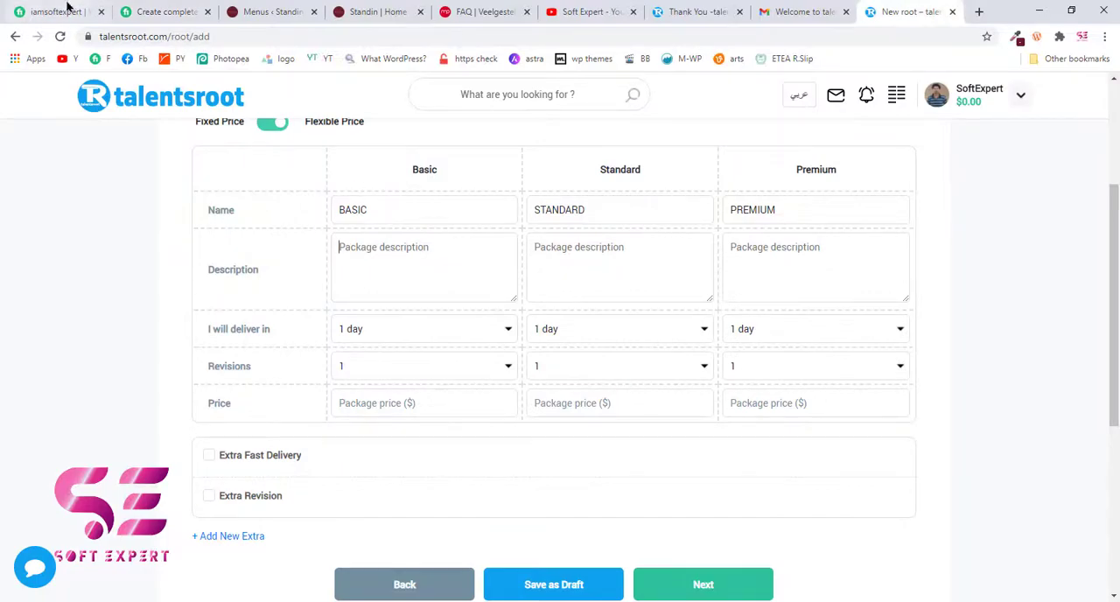
pyautogui.click(162, 11)
pyautogui.moveTo(716, 236); pyautogui.dragTo(767, 254)
pyautogui.hotkey('ctrl', 'c')
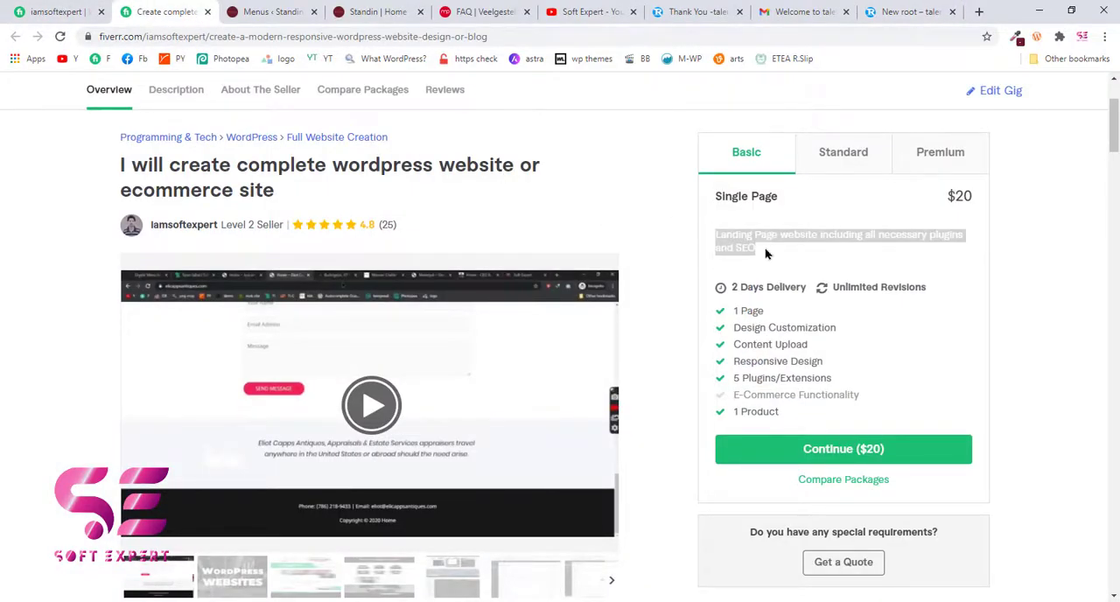
pyautogui.click(901, 11)
pyautogui.click(421, 276)
pyautogui.hotkey('ctrl', 'v')
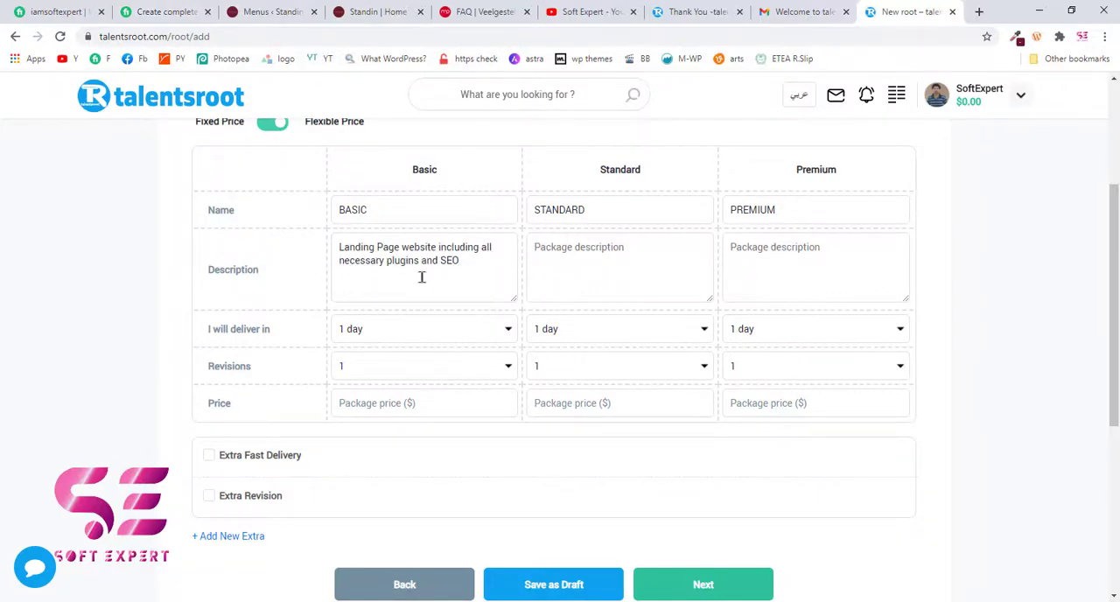
# - Copy the Fiverr gig's Standard description, "Multi Page website including all necessary plugins and SEO", into the Standard package description
pyautogui.click(162, 11)
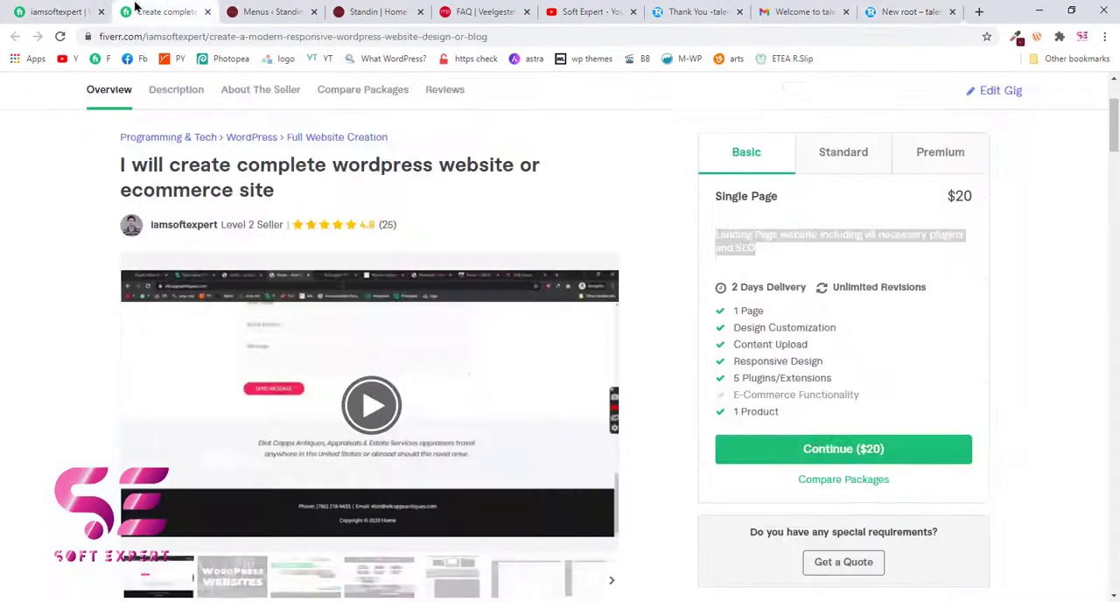
pyautogui.click(840, 153)
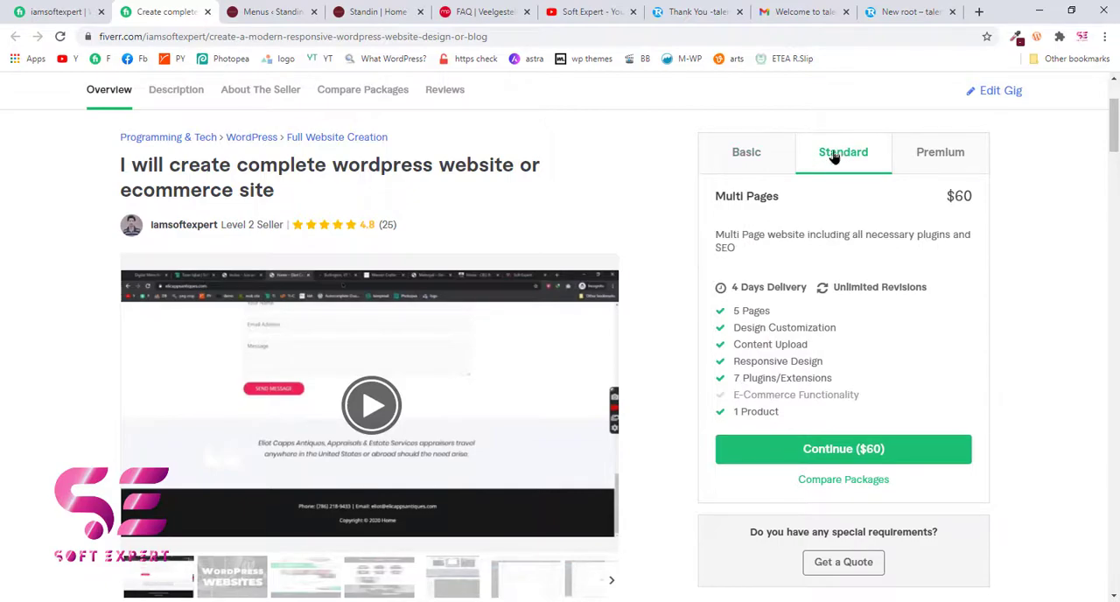
pyautogui.moveTo(714, 238); pyautogui.dragTo(742, 251)
pyautogui.hotkey('ctrl', 'c')
pyautogui.click(897, 11)
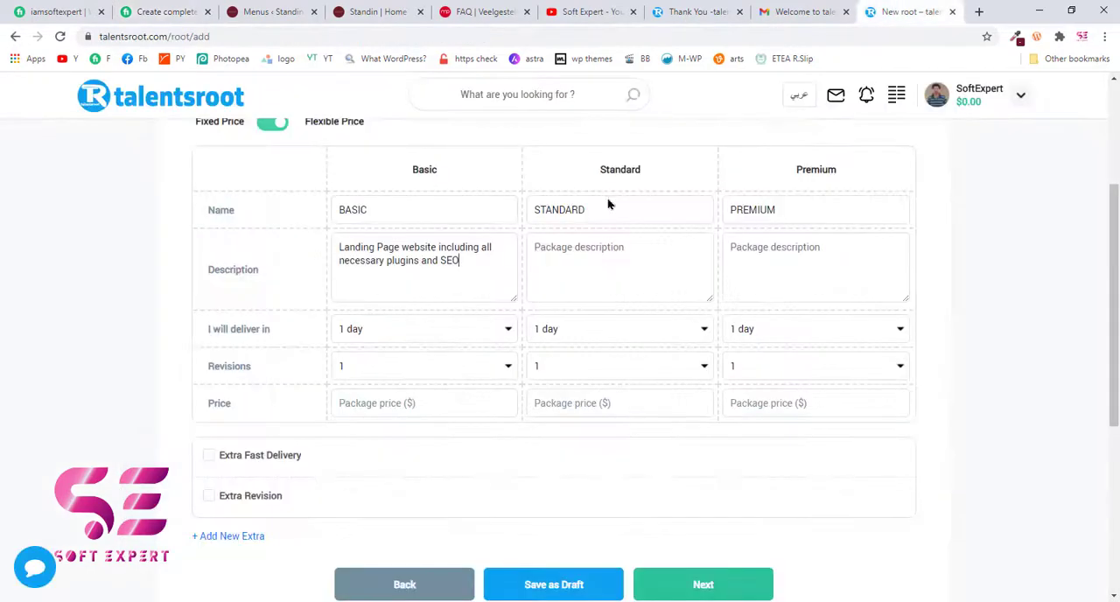
pyautogui.hotkey('ctrl', 'v')
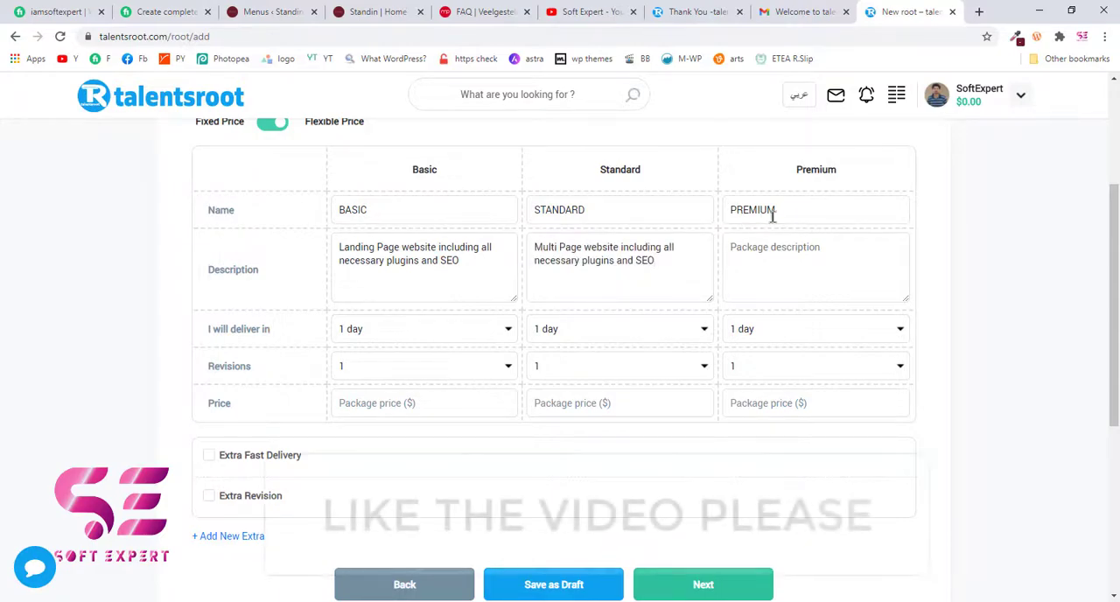
# - Copy the Fiverr gig's Premium description, "eCommerce (Online shopping) website with all necessary plugins and SEO", into the Premium package description
pyautogui.click(166, 11)
pyautogui.click(905, 152)
pyautogui.moveTo(715, 232); pyautogui.dragTo(857, 252)
pyautogui.hotkey('ctrl', 'c')
pyautogui.click(910, 11)
pyautogui.click(782, 253)
pyautogui.hotkey('ctrl', 'v')
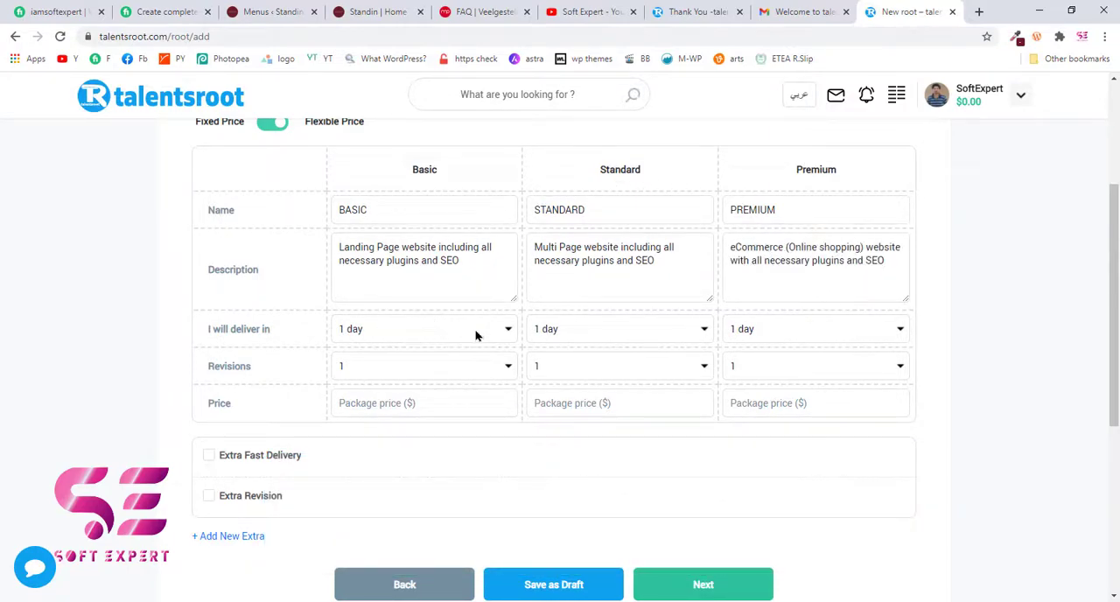
# - Set the delivery times to 2 days for Basic, 3 days for Standard and 5 days for Premium
pyautogui.click(503, 330)
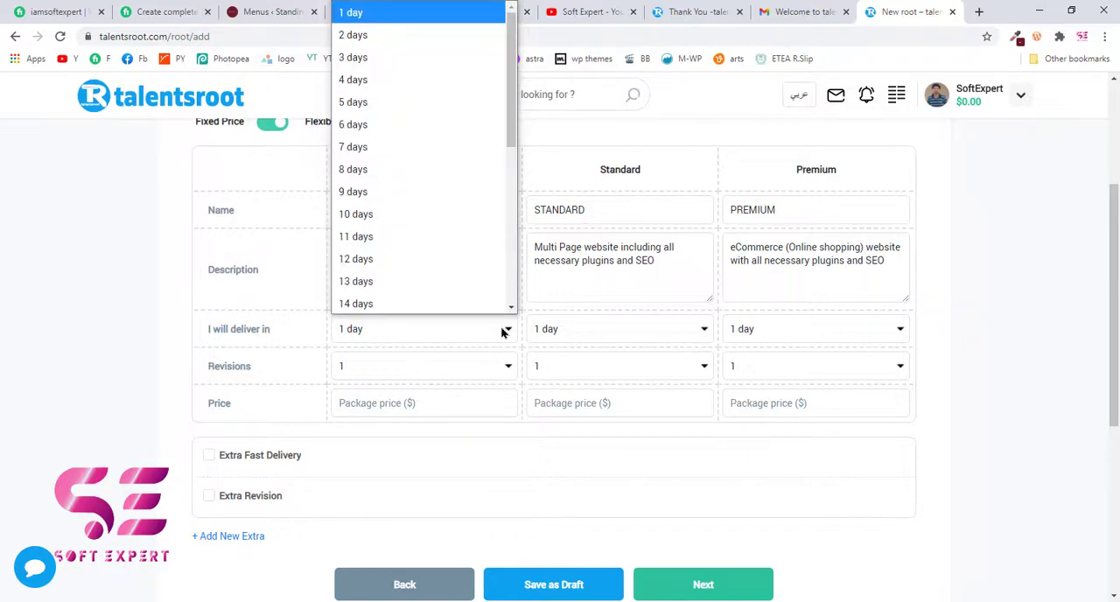
pyautogui.click(404, 46)
pyautogui.click(651, 330)
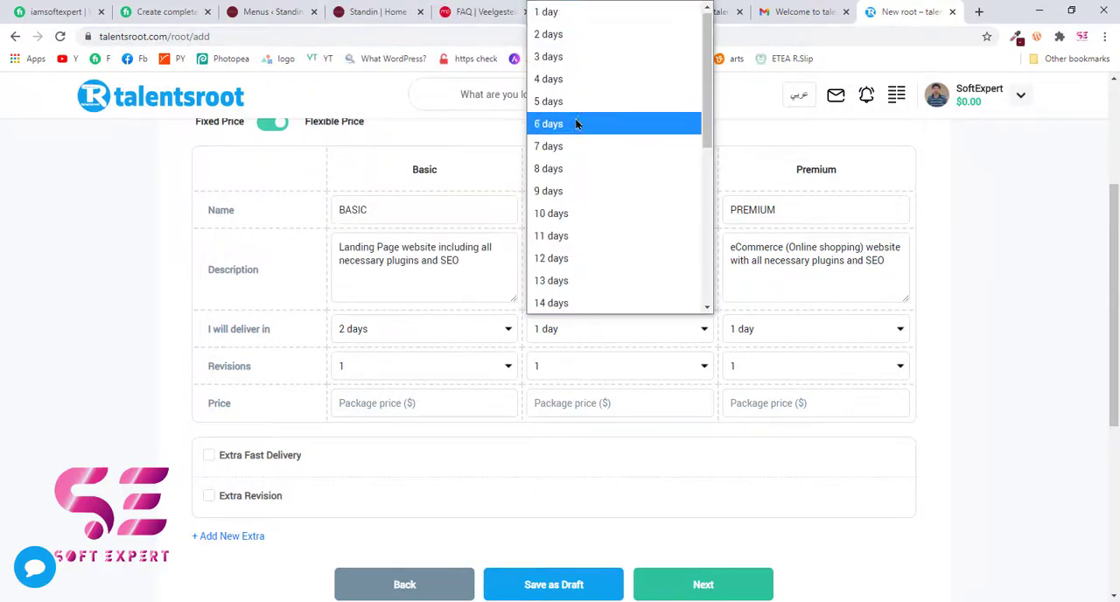
pyautogui.click(567, 58)
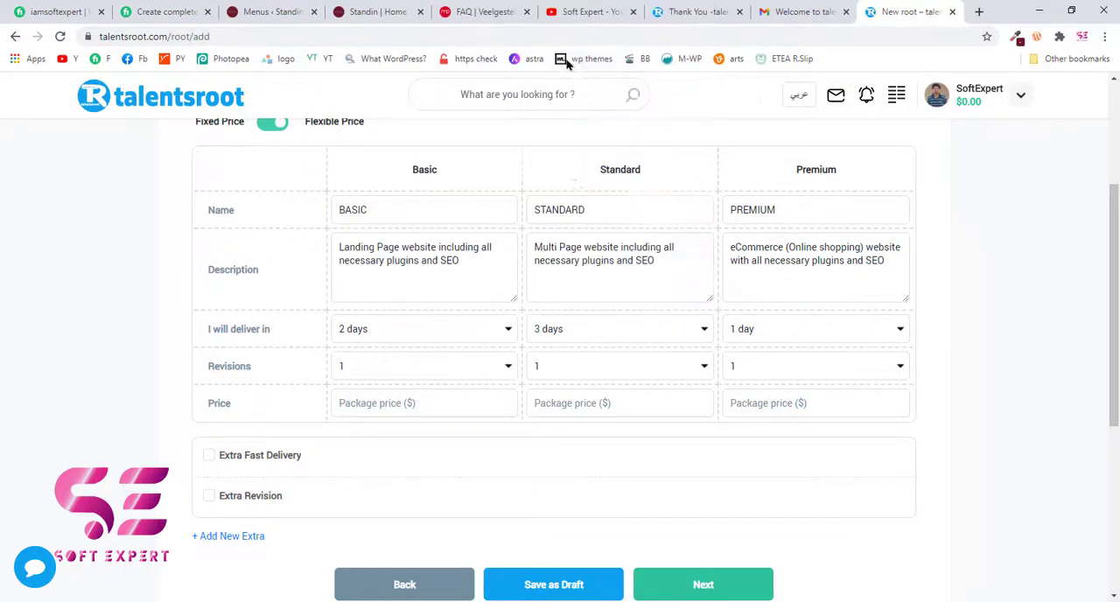
pyautogui.click(790, 331)
pyautogui.click(759, 108)
# - Set the Basic package's number of revisions to Unlimited
pyautogui.scroll(-1, 899, 243)
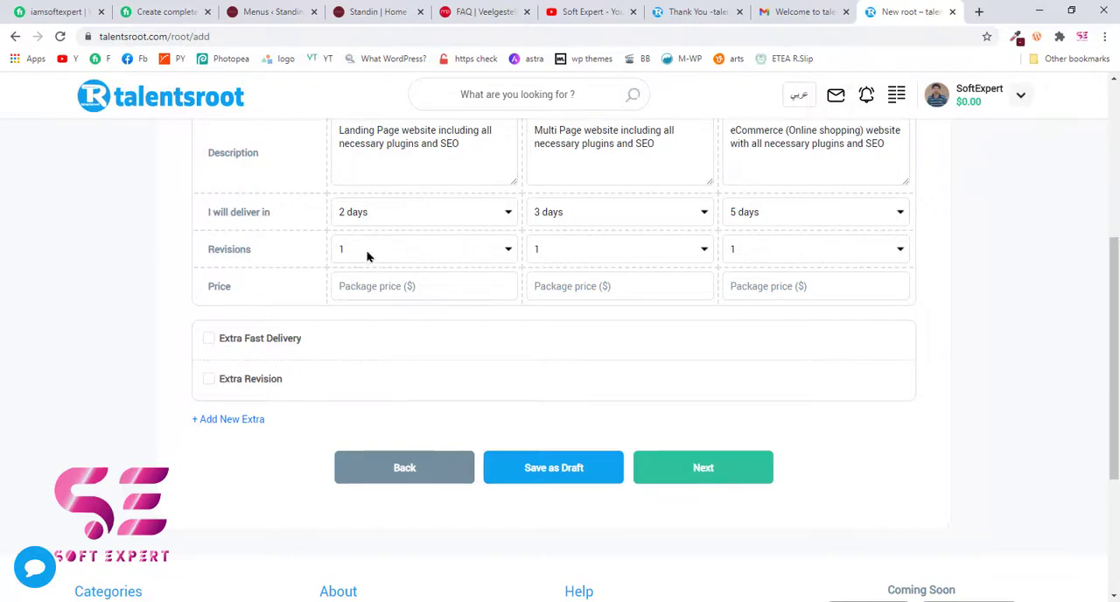
pyautogui.scroll(2, 370, 254)
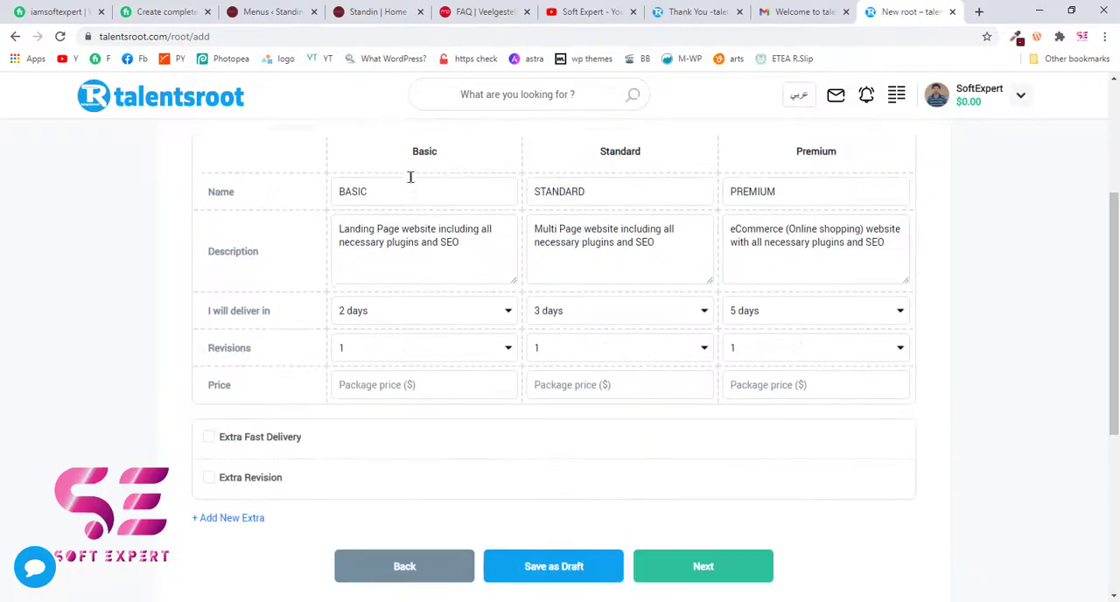
pyautogui.click(420, 397)
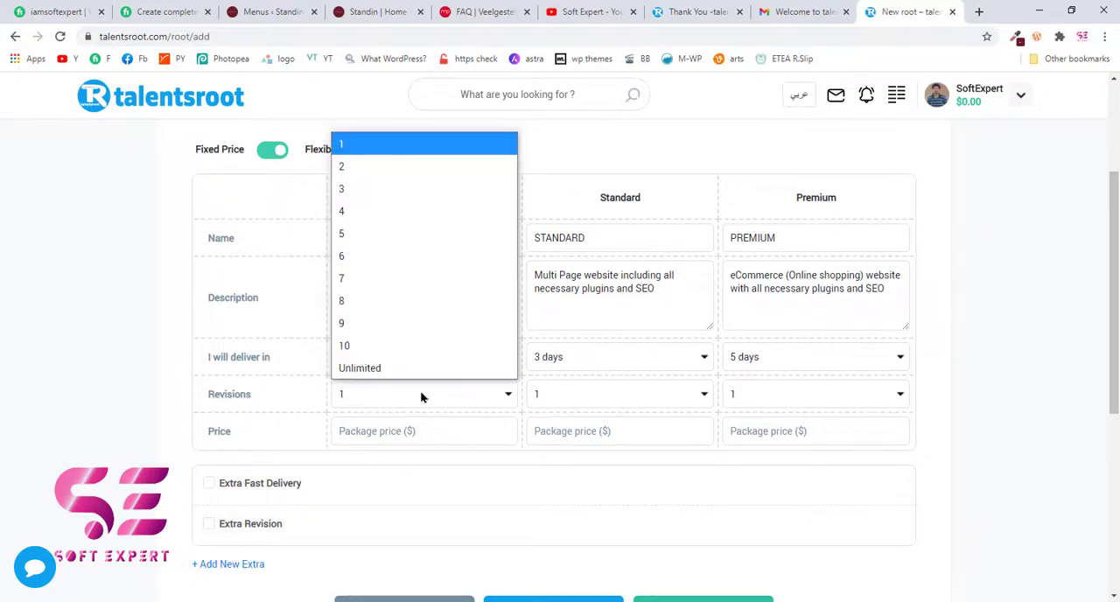
pyautogui.click(388, 370)
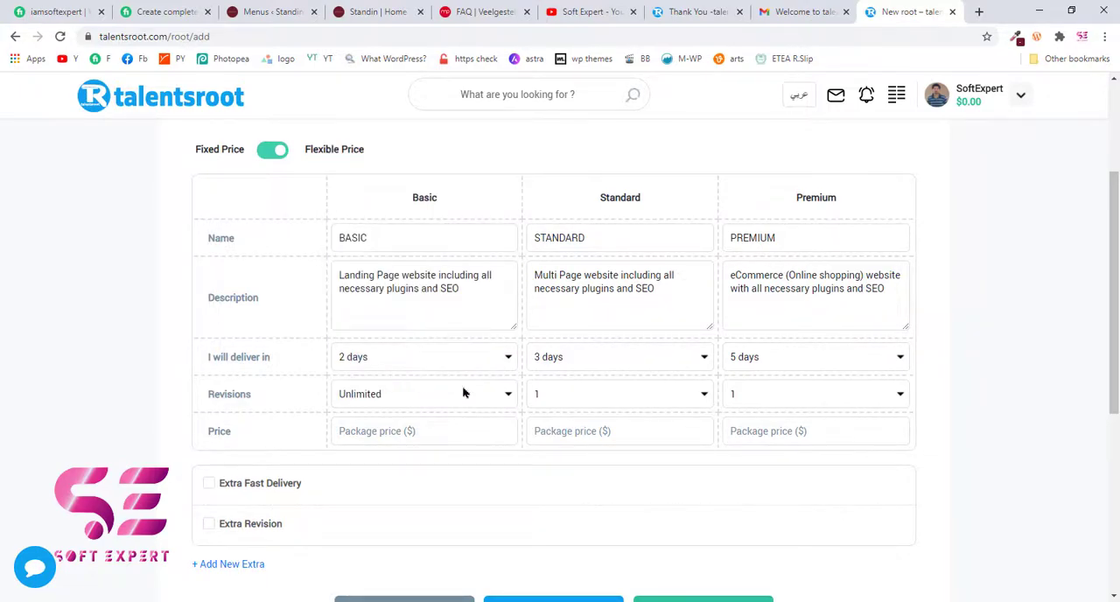
# - Set the number of revisions to Unlimited for the Standard and Premium packages
pyautogui.click(585, 400)
pyautogui.click(567, 370)
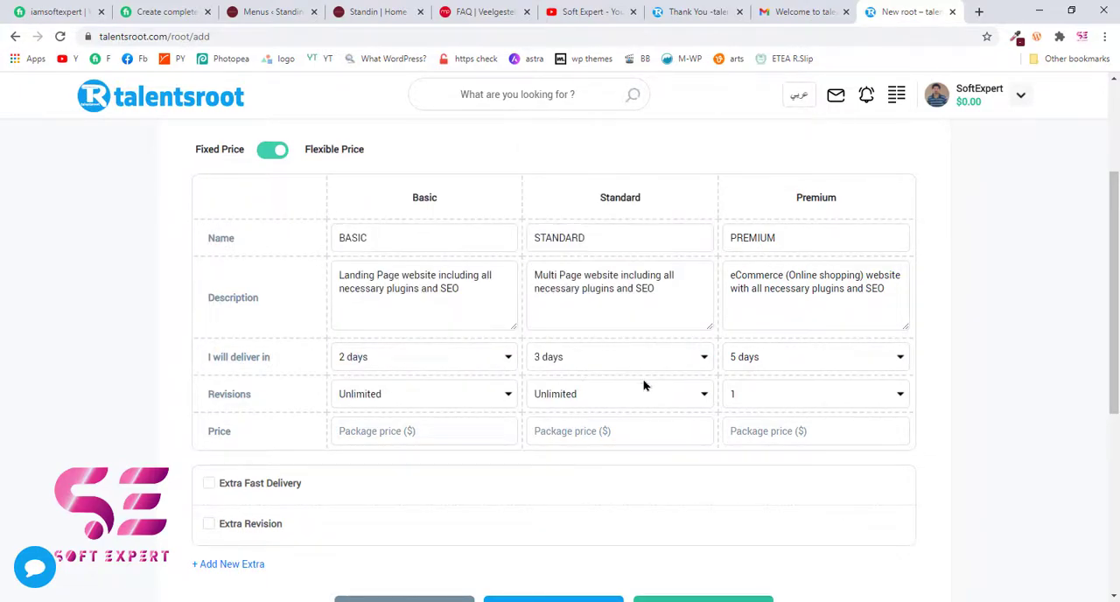
pyautogui.click(745, 395)
pyautogui.click(747, 369)
# - Set the package prices to $5 for Basic, $15 for Standard and $30 for Premium
pyautogui.scroll(-2, 747, 375)
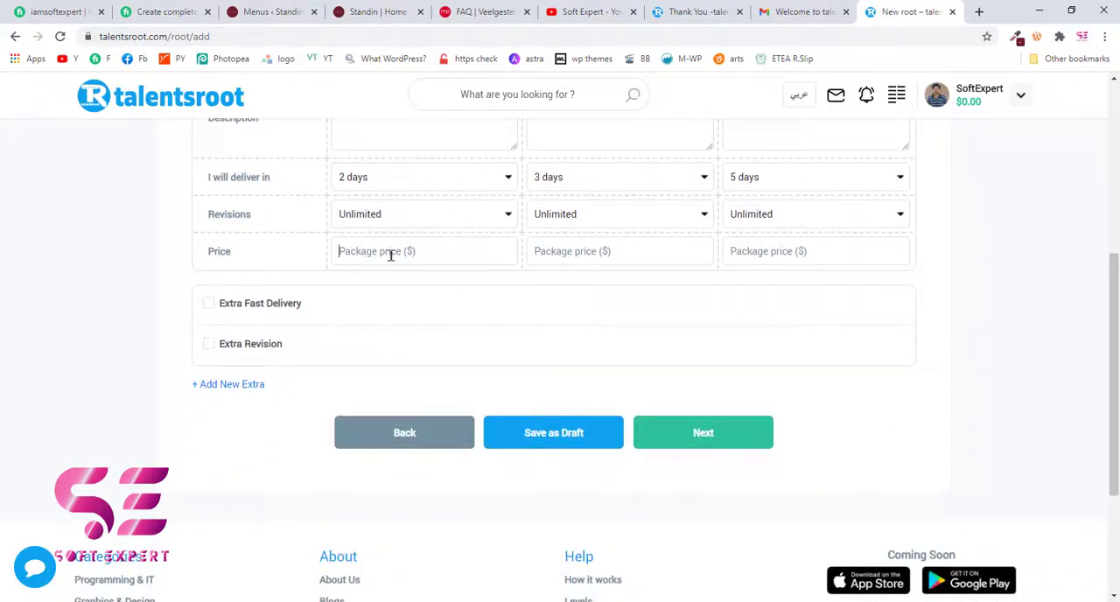
pyautogui.scroll(2, 341, 275)
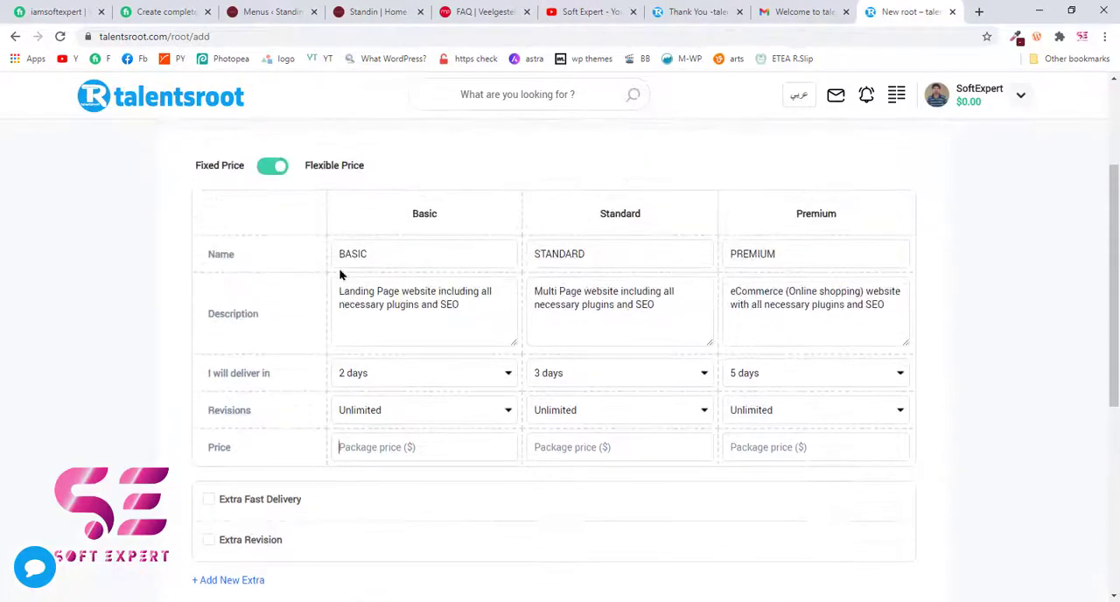
pyautogui.scroll(2, 340, 224)
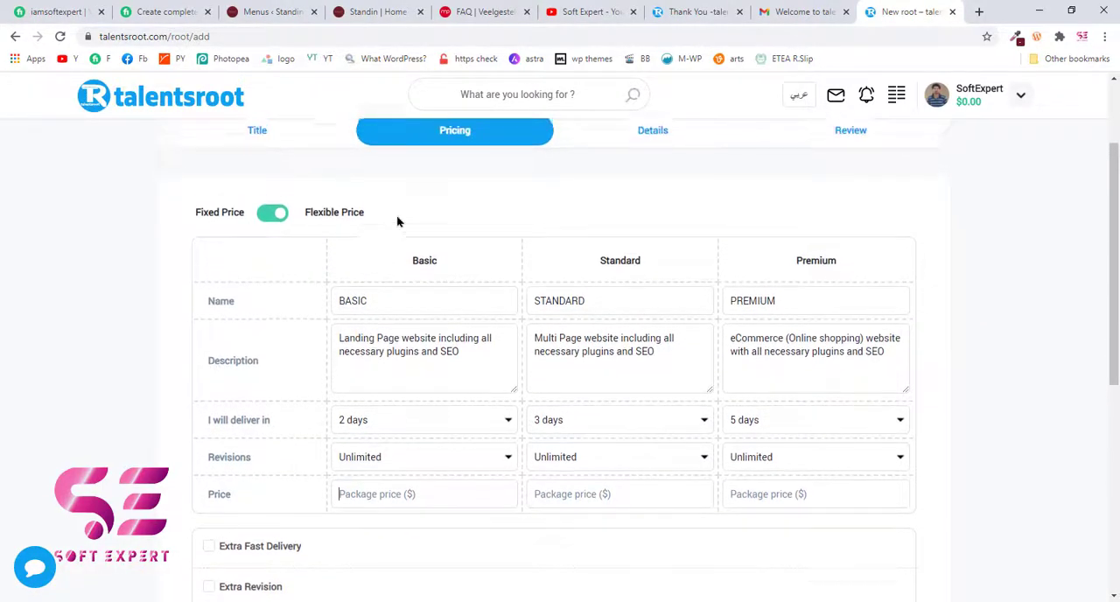
pyautogui.scroll(-1, 412, 266)
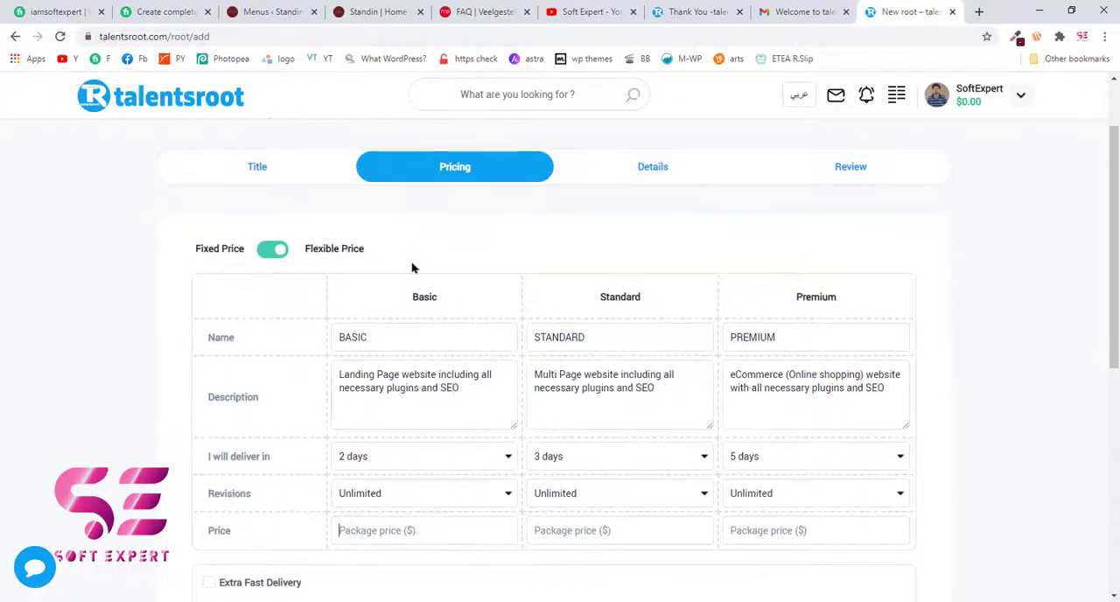
pyautogui.scroll(-1, 530, 257)
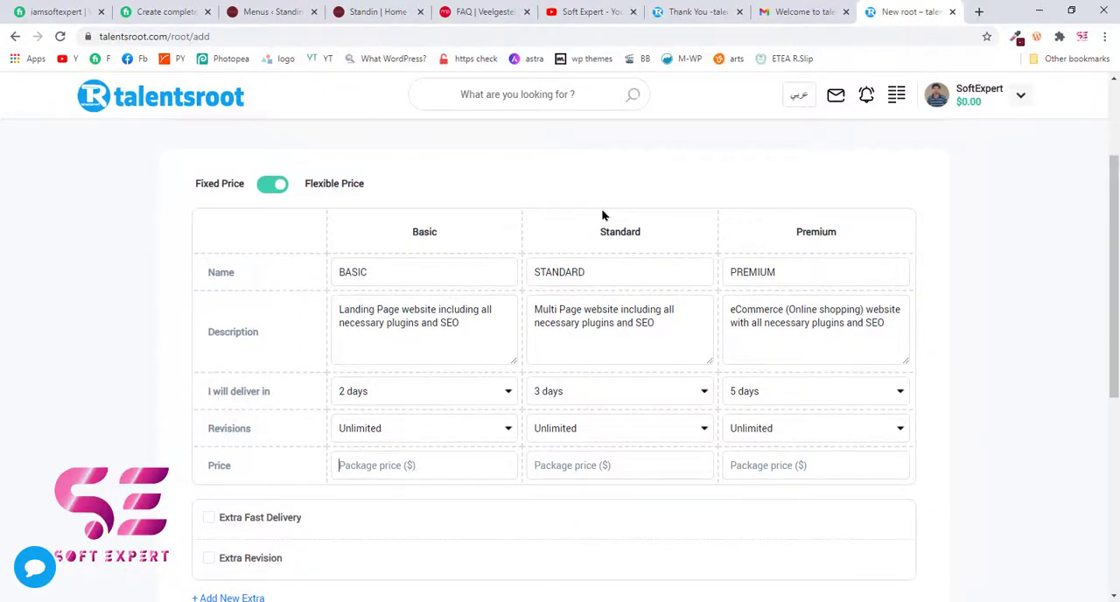
pyautogui.scroll(-1, 375, 362)
pyautogui.click(375, 363)
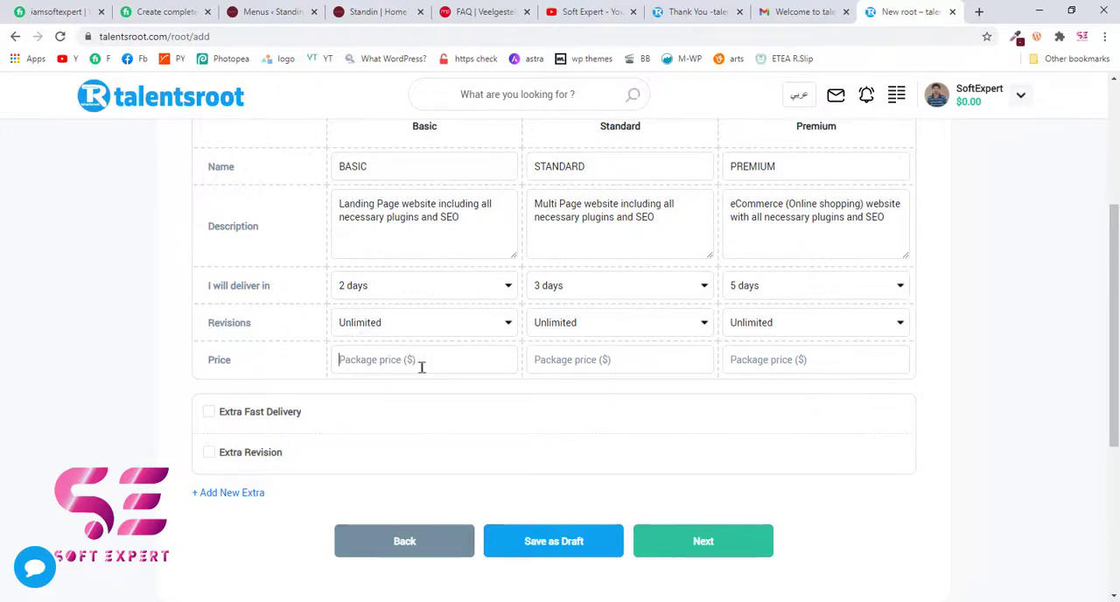
pyautogui.write('5')
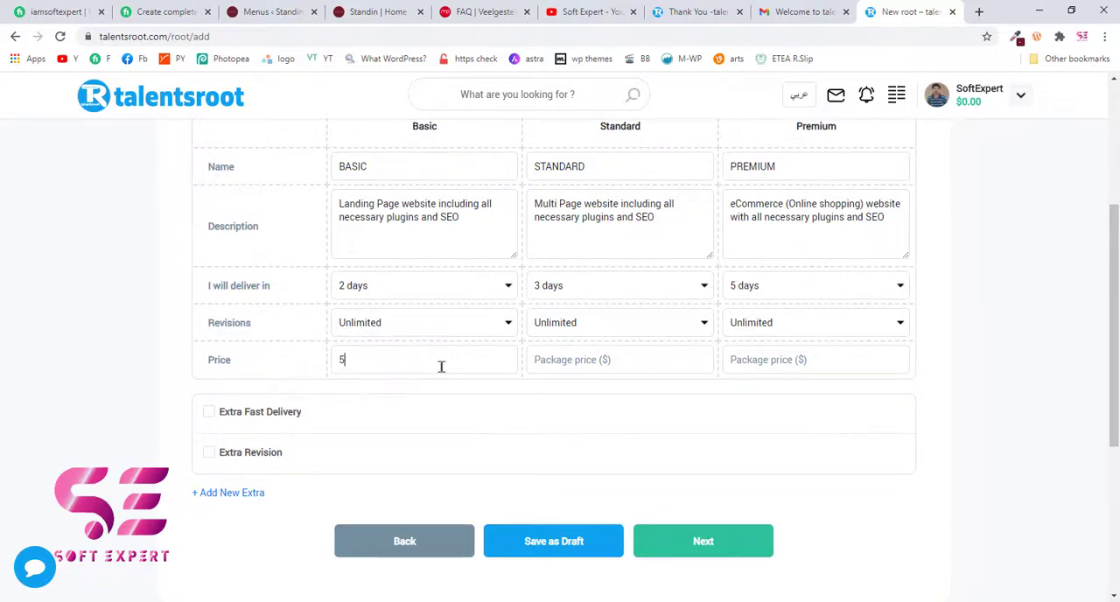
pyautogui.write('15')
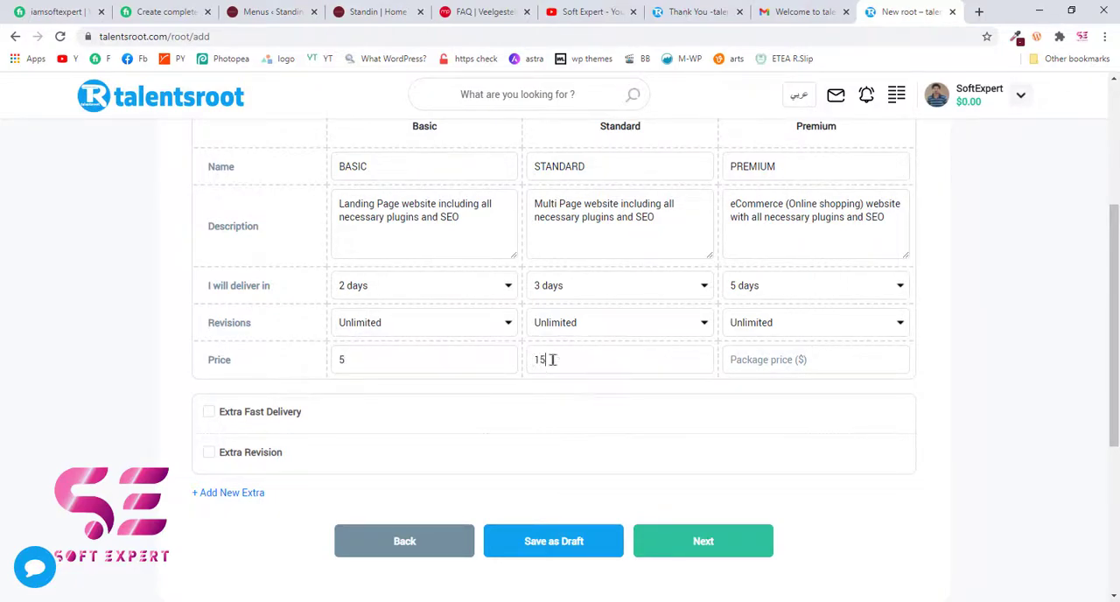
pyautogui.click(776, 352)
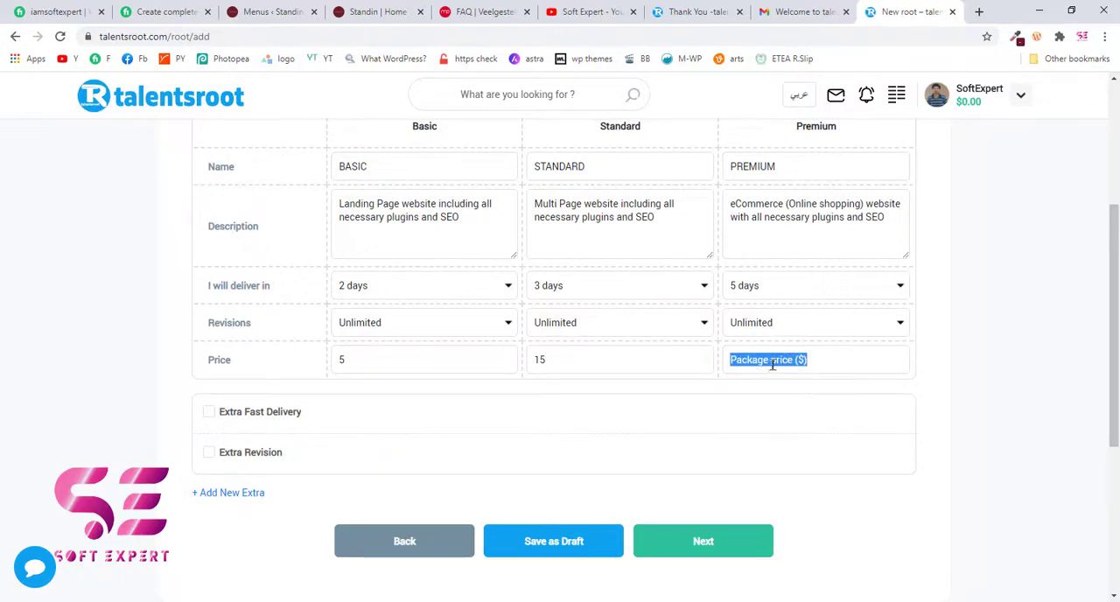
pyautogui.write('30')
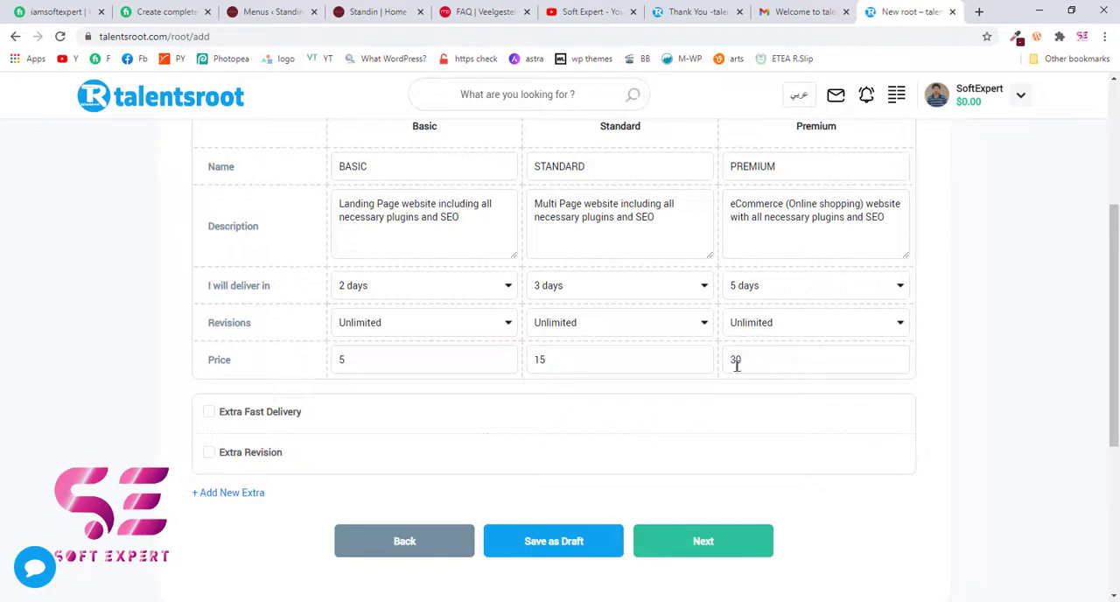
# - Check the Premium package's price and contents on the Fiverr gig, and return to the new root form
pyautogui.click(178, 10)
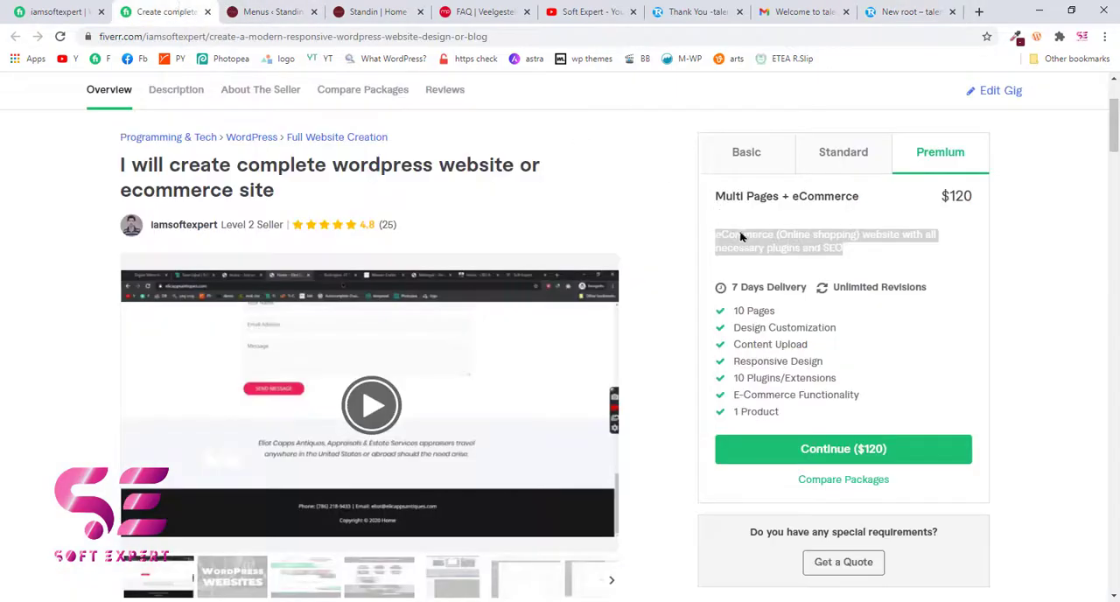
pyautogui.click(1002, 232)
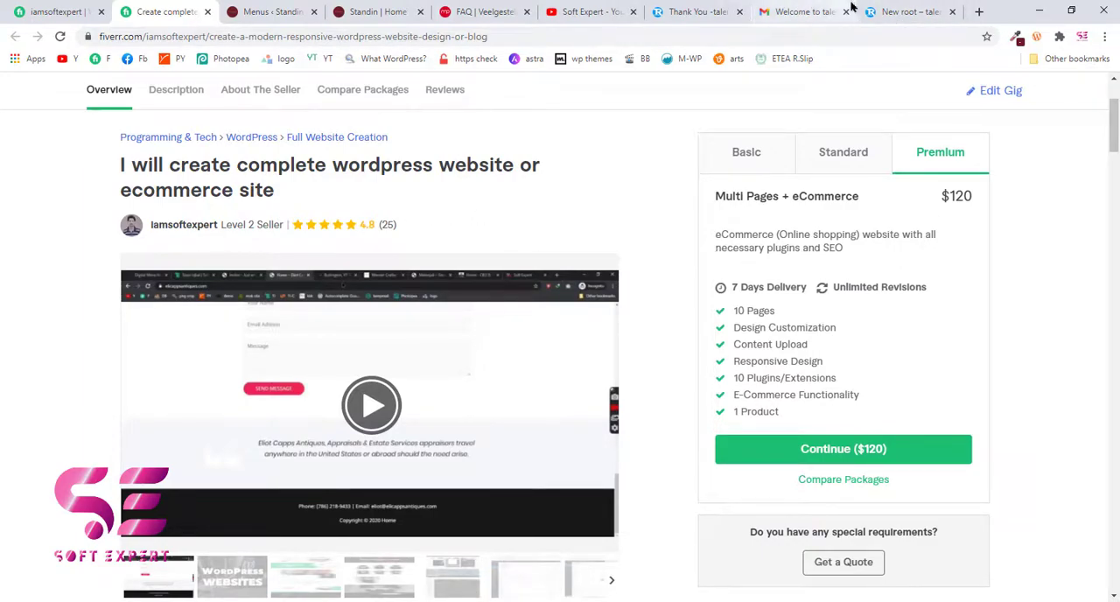
pyautogui.click(905, 12)
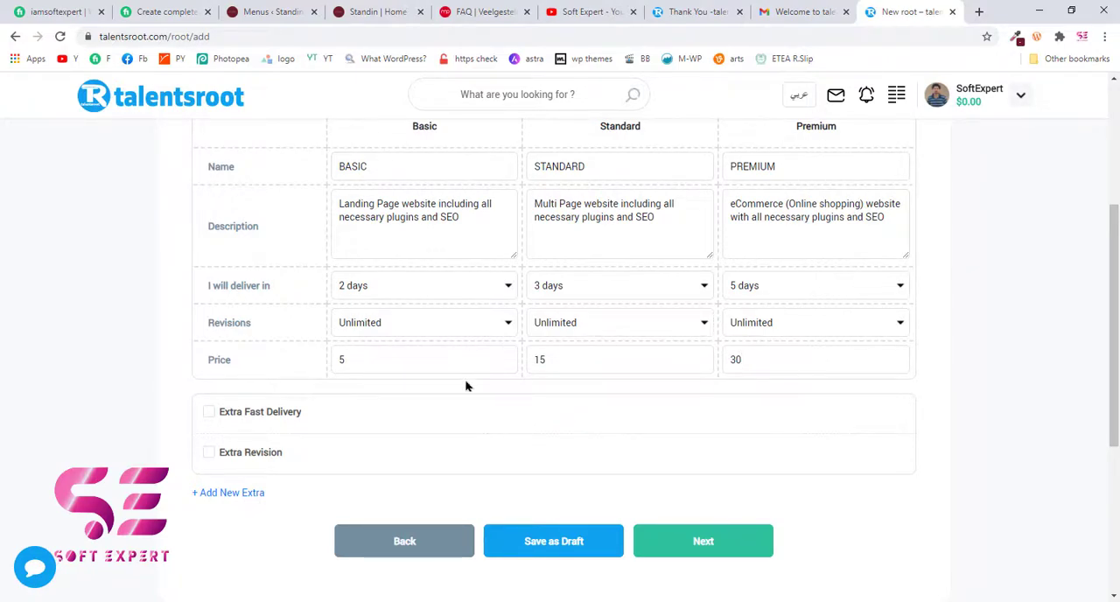
# - Continue from Pricing to the Details stage without adding extras, and review the fields it asks for
pyautogui.scroll(-1, 458, 391)
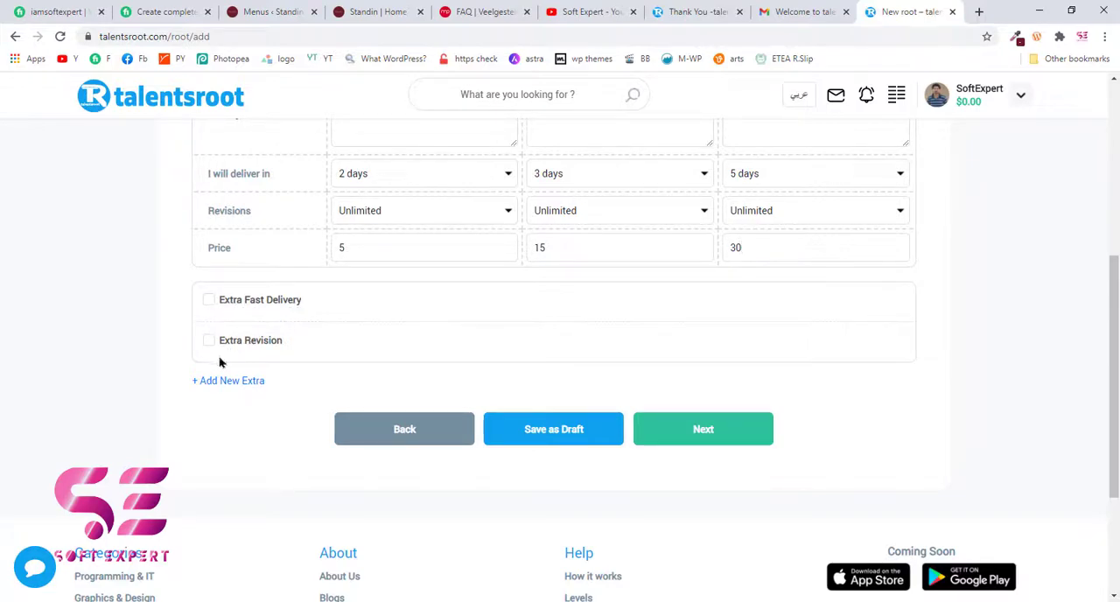
pyautogui.click(754, 443)
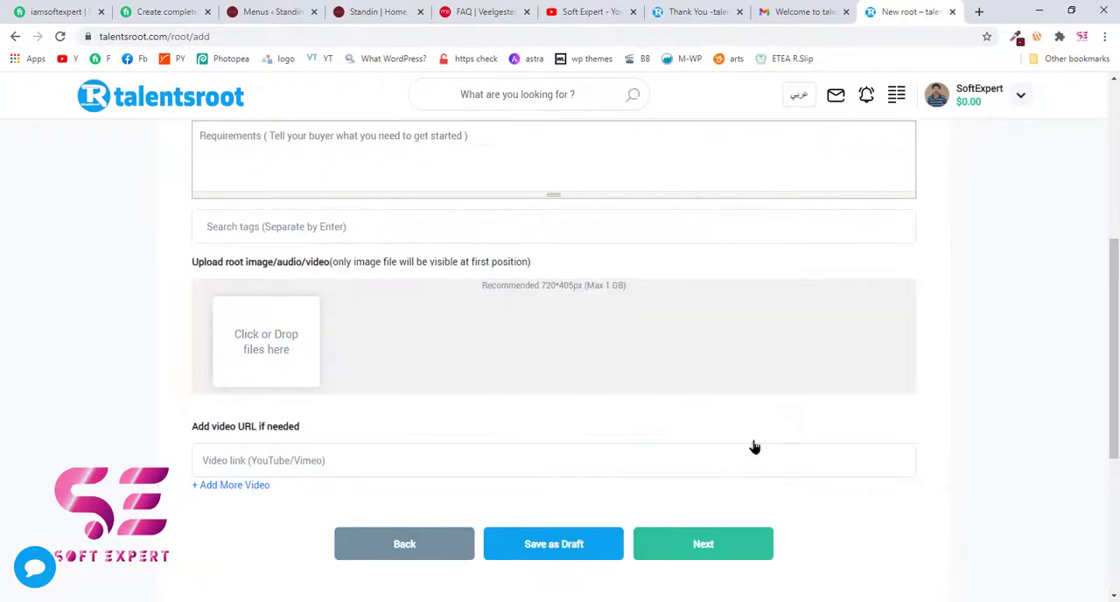
pyautogui.scroll(3, 253, 305)
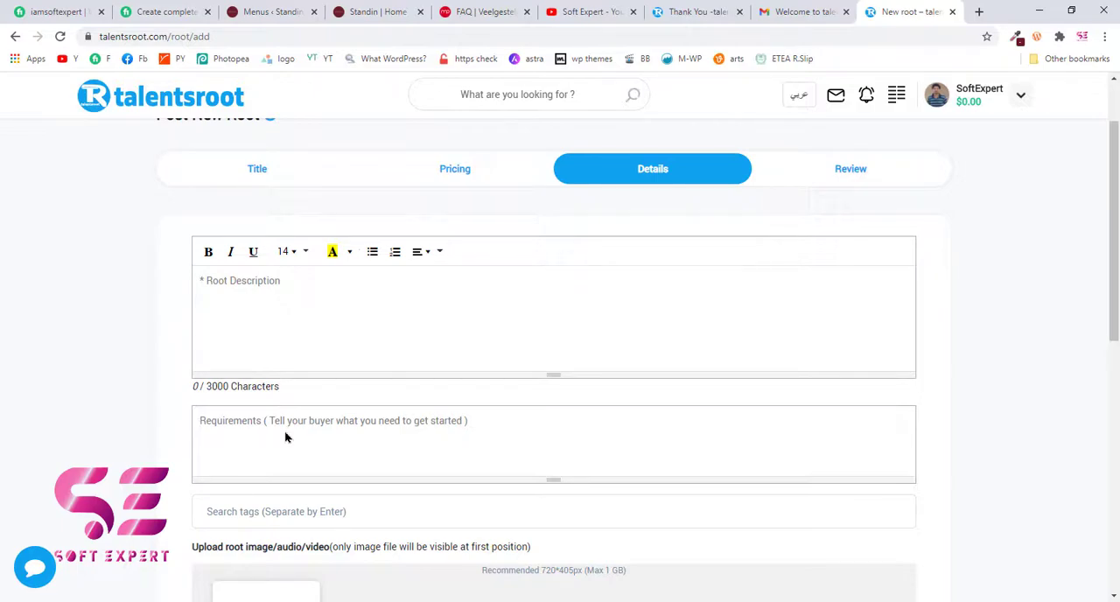
pyautogui.scroll(-3, 284, 431)
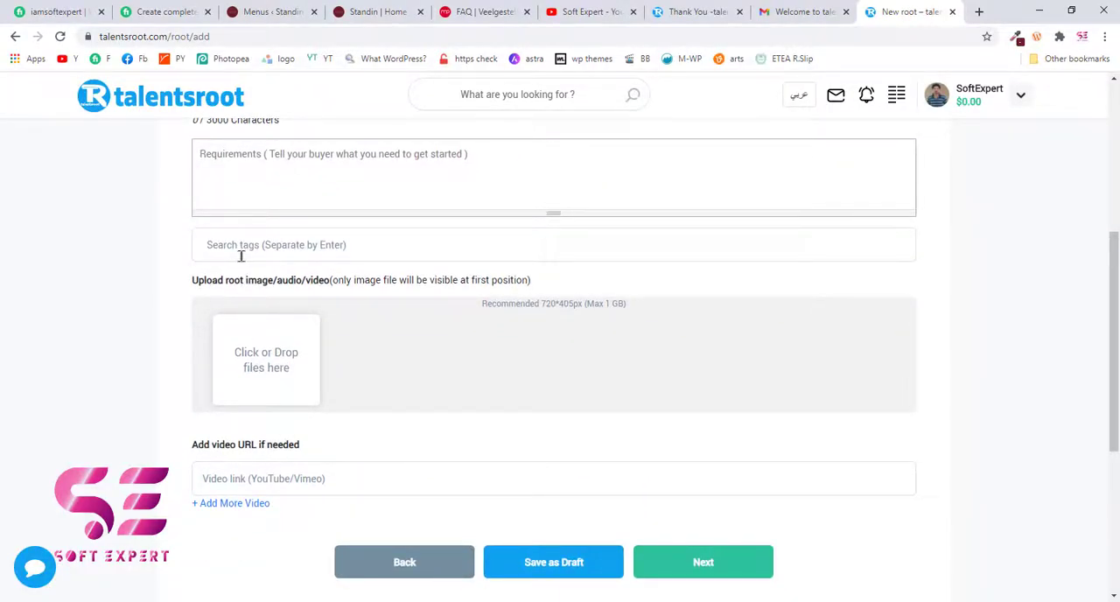
pyautogui.scroll(3, 260, 362)
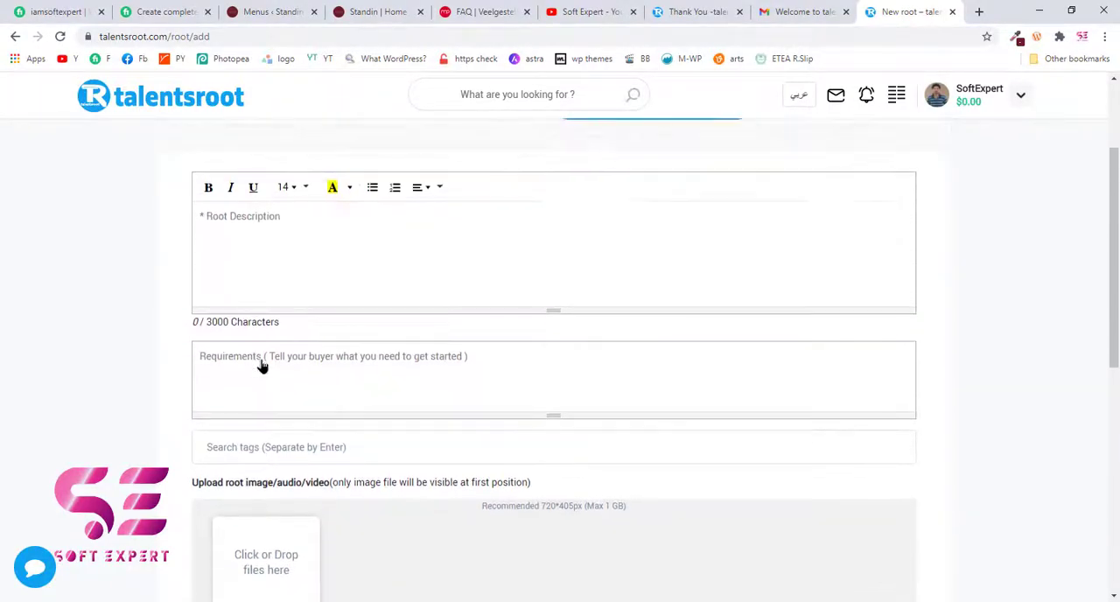
pyautogui.scroll(1, 260, 362)
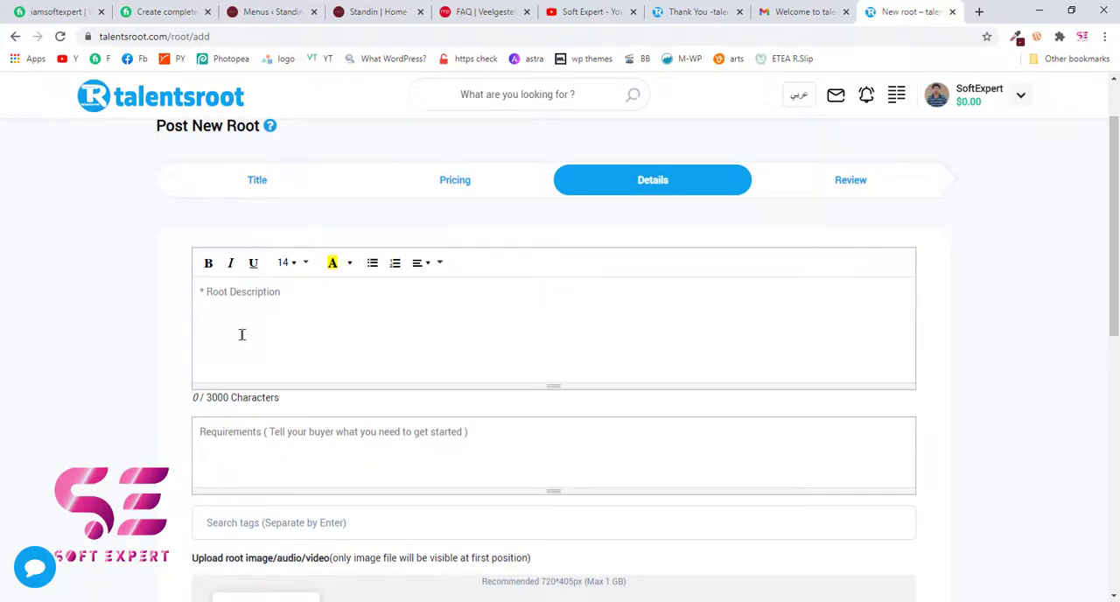
# - Copy the Fiverr gig's "About This Gig" text into the root description
pyautogui.click(168, 14)
pyautogui.scroll(-6, 220, 164)
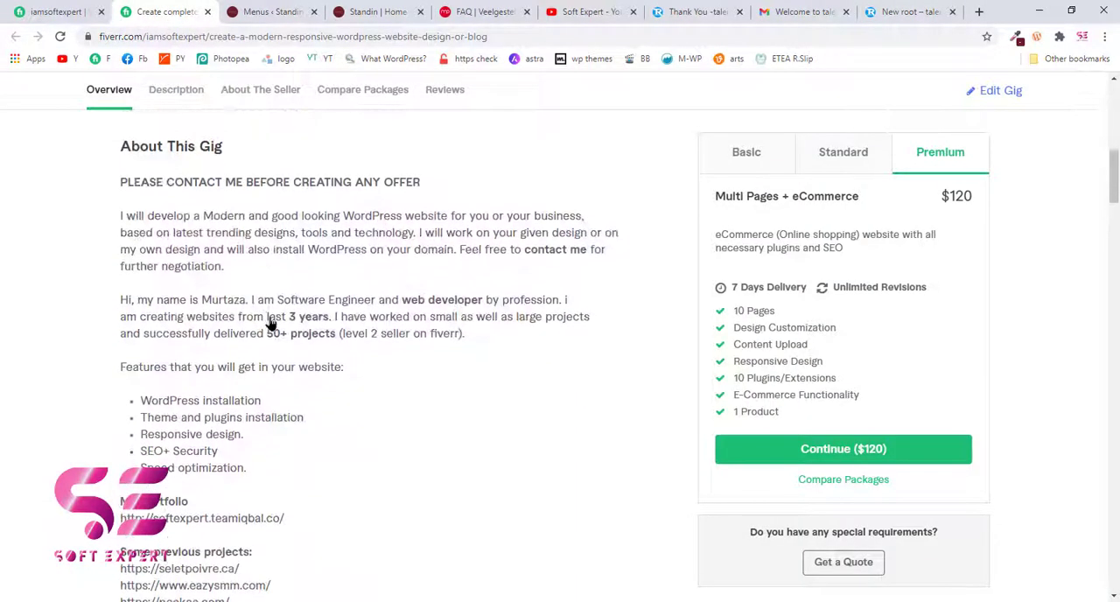
pyautogui.moveTo(120, 182); pyautogui.dragTo(237, 417)
pyautogui.click(910, 11)
pyautogui.click(405, 292)
pyautogui.hotkey('ctrl', 'v')
pyautogui.scroll(5, 391, 342)
pyautogui.scroll(3, 391, 343)
pyautogui.scroll(-1, 391, 342)
pyautogui.scroll(1, 391, 342)
pyautogui.scroll(-2, 328, 428)
# - Enter "Do you have domain and hosting ready?" as the buyer requirements
pyautogui.click(302, 309)
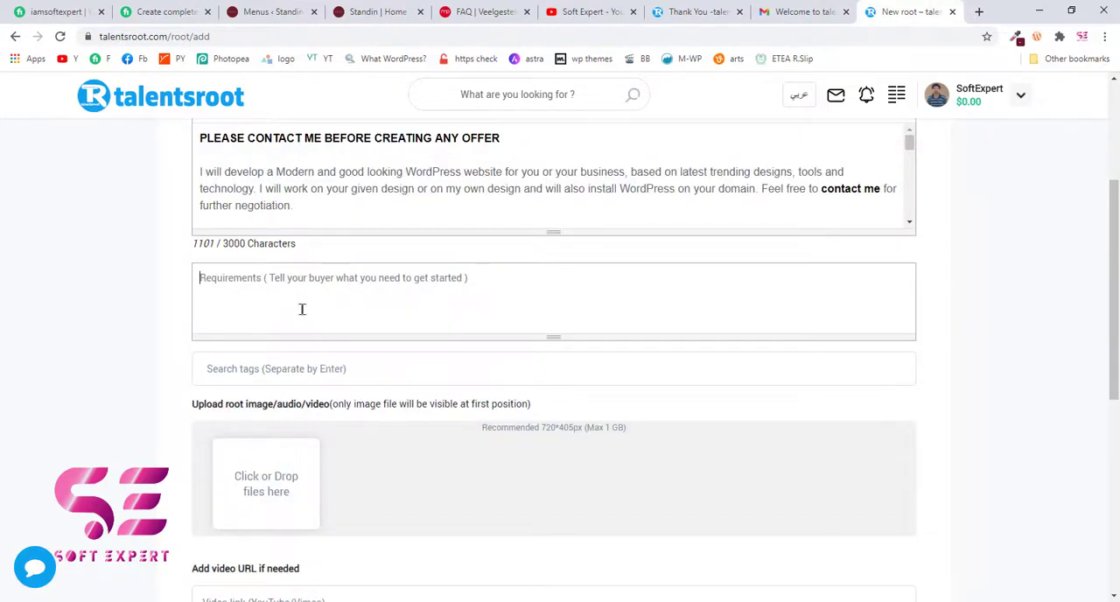
pyautogui.write('Do ')
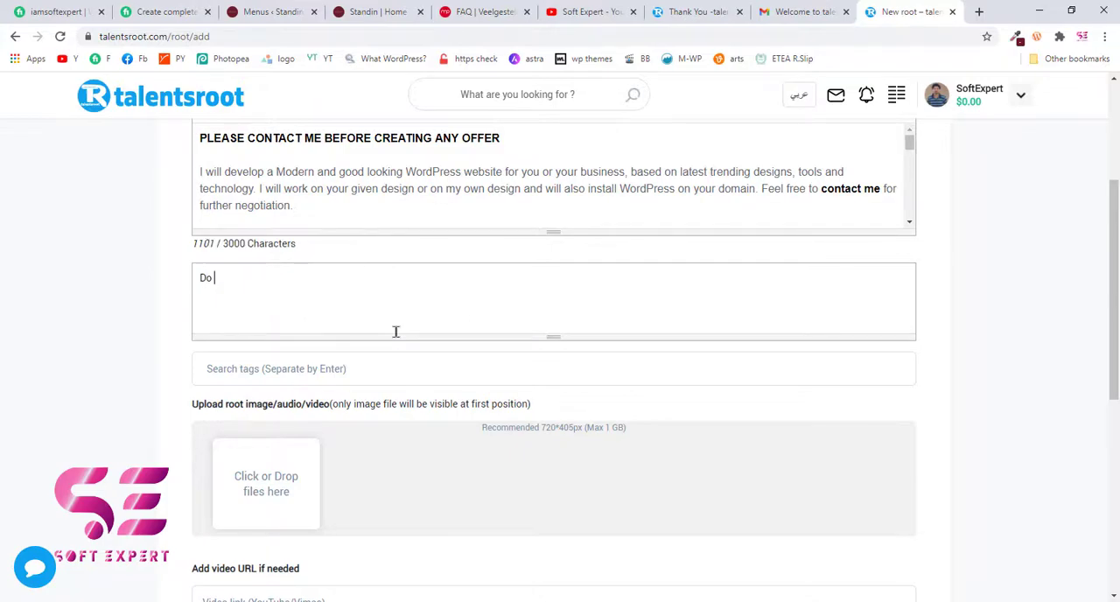
pyautogui.write('you have domain and hosting ready?')
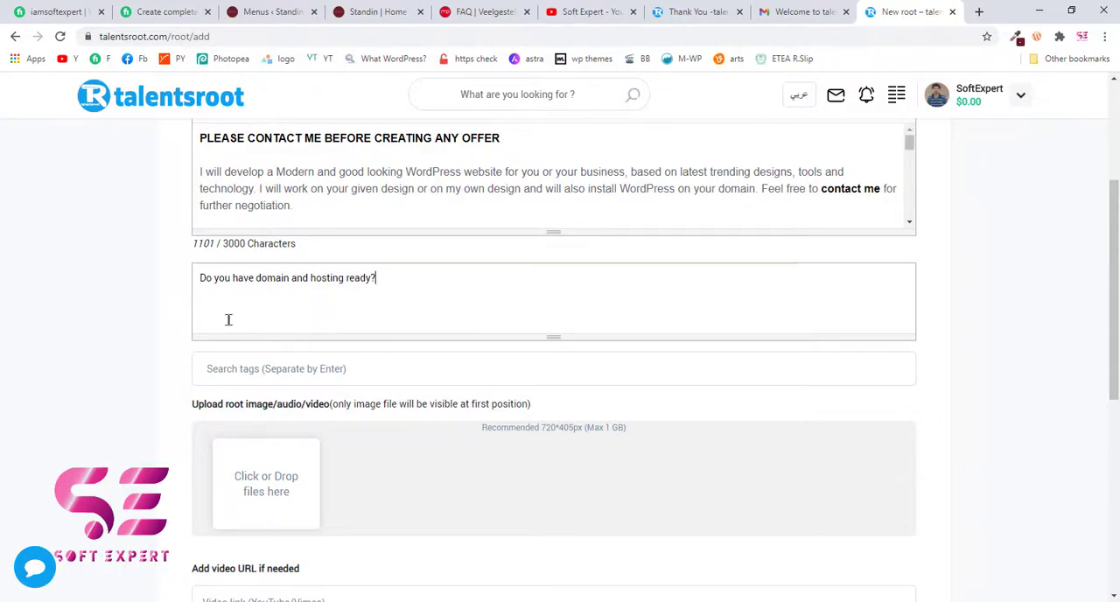
# - Add the search tags "WordPress", "Wordpress website" and "website" to the root
pyautogui.scroll(-1, 228, 319)
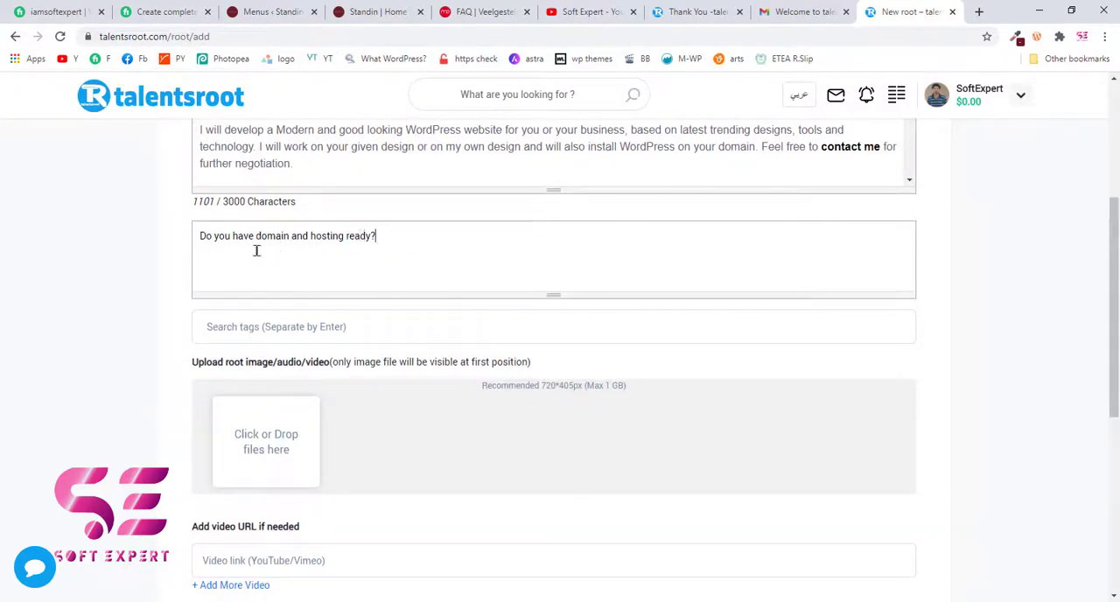
pyautogui.scroll(-1, 342, 253)
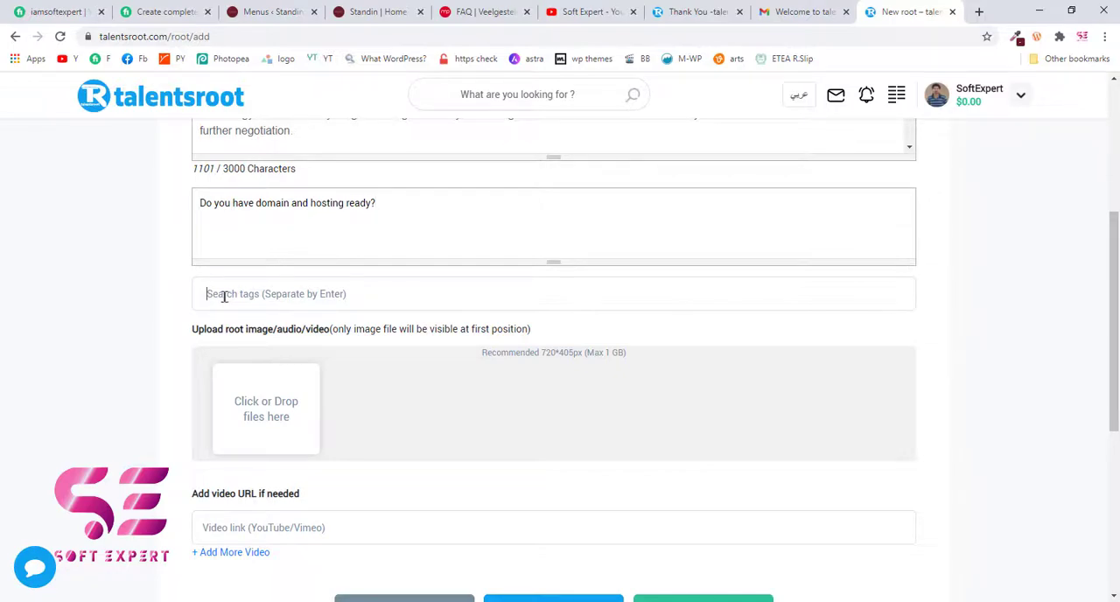
pyautogui.scroll(2, 186, 337)
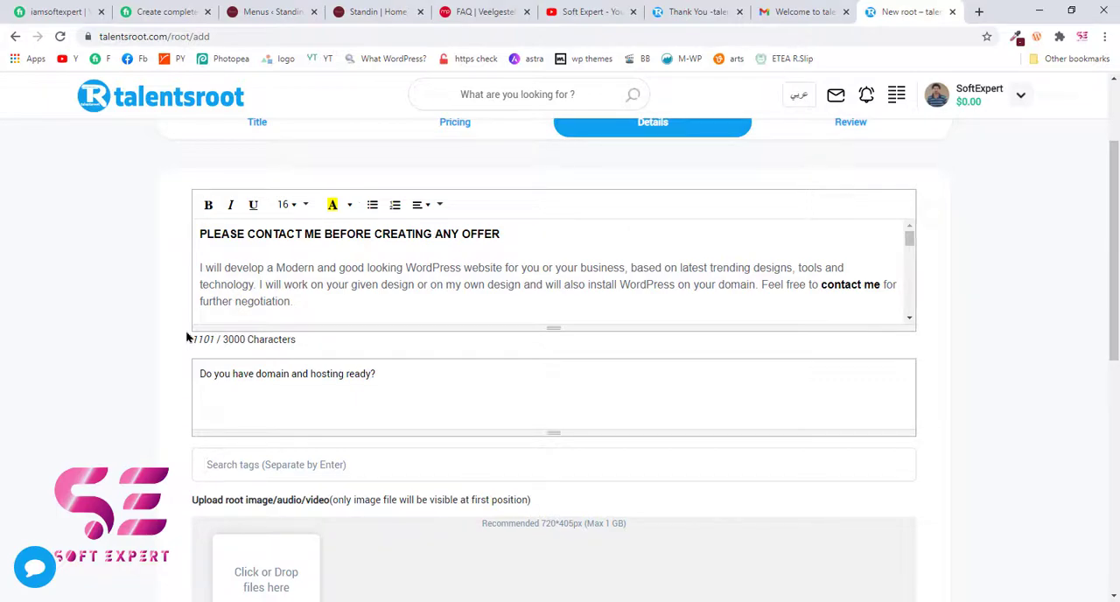
pyautogui.scroll(-2, 150, 410)
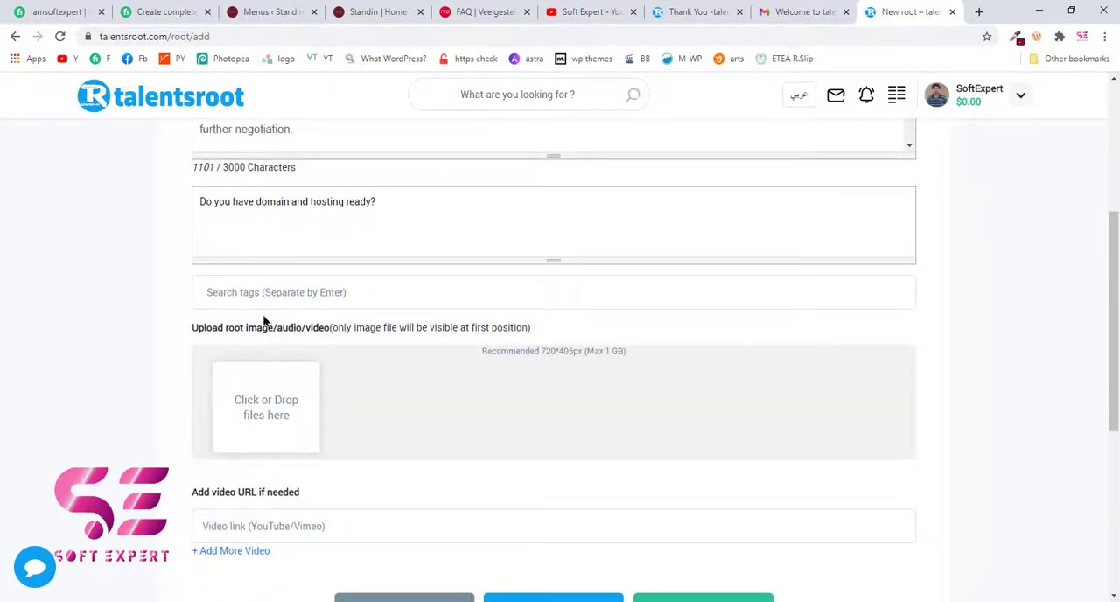
pyautogui.write('Word')
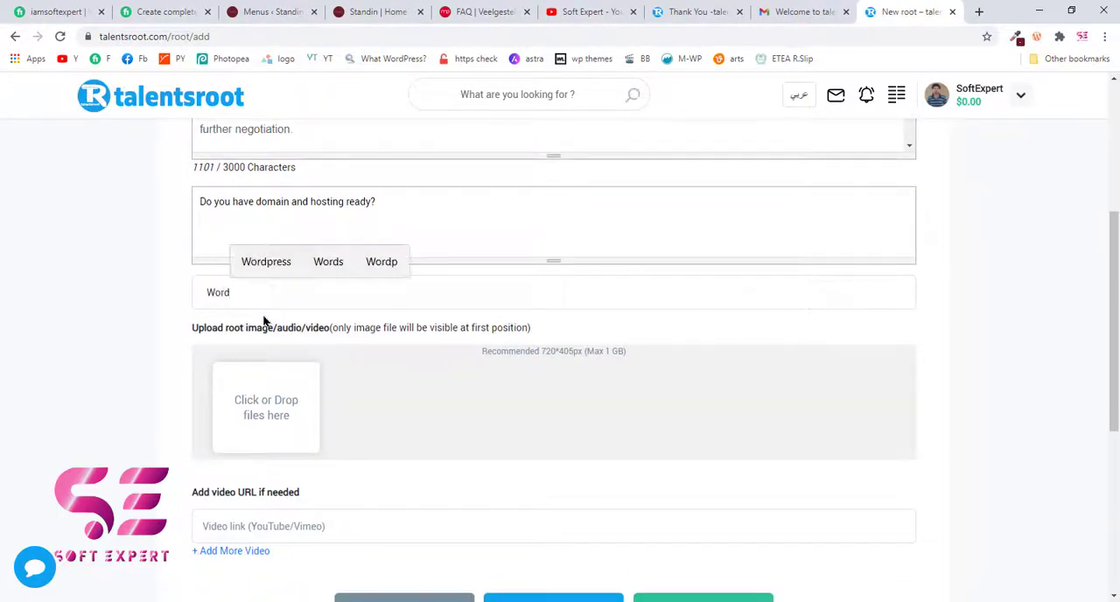
pyautogui.write('Press')
pyautogui.press('Return')
pyautogui.write('Wordpress website')
pyautogui.press('Return')
pyautogui.write('website')
pyautogui.press('Return')
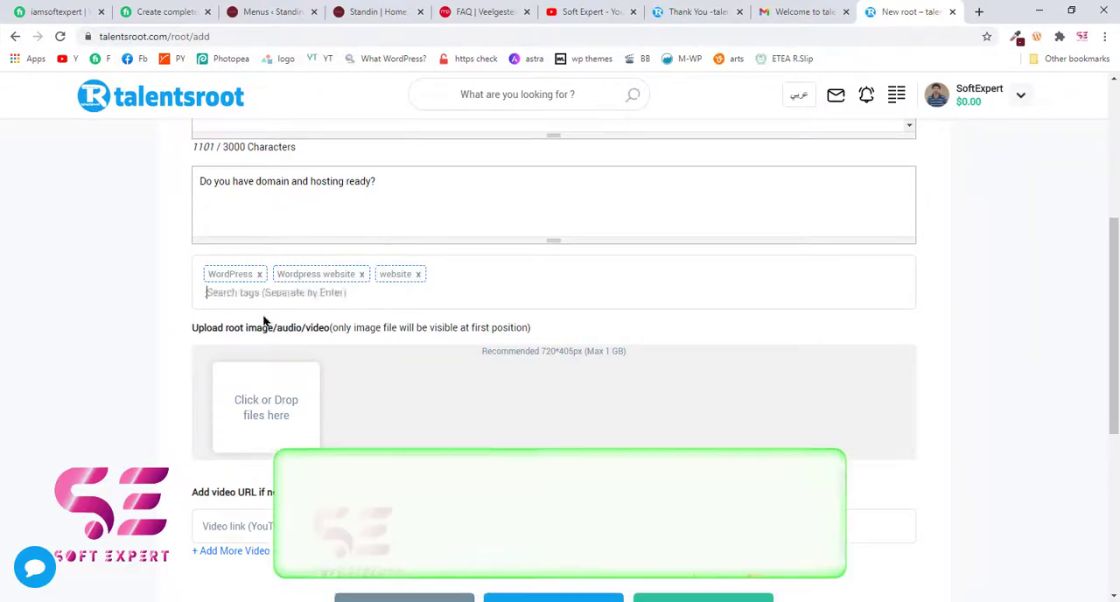
# - Add the search tags "website design", "web development" and "web app" to the root
pyautogui.write('website design')
pyautogui.press('Return')
pyautogui.write('web development')
pyautogui.press('Return')
pyautogui.write('web app')
pyautogui.press('Return')
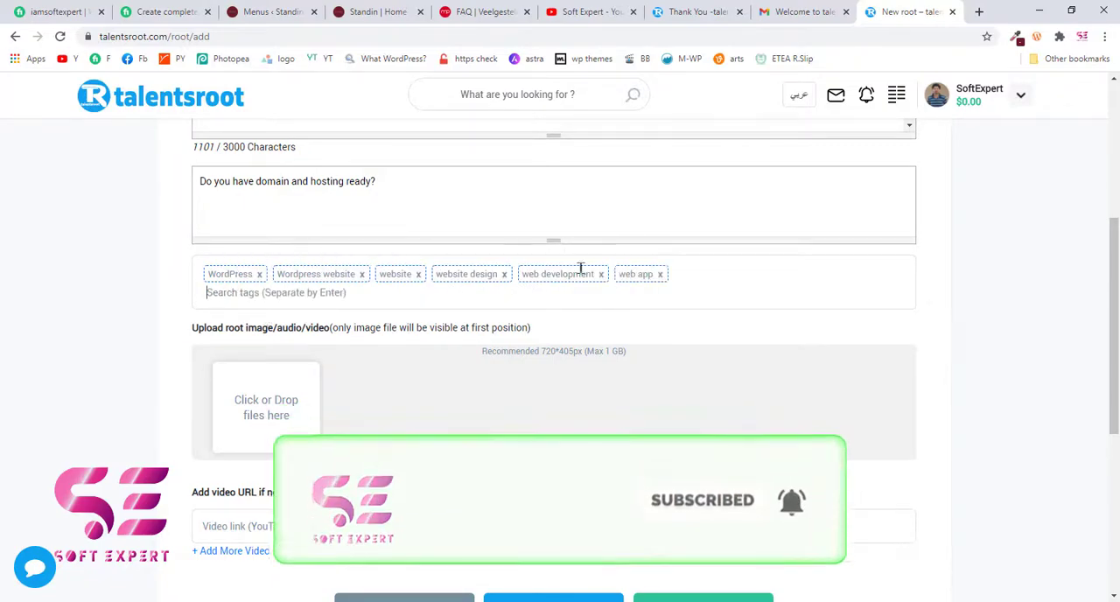
# - Save the "WordPress Websites" gallery image from the Fiverr gig to the computer
pyautogui.scroll(-2, 338, 274)
pyautogui.scroll(1, 248, 262)
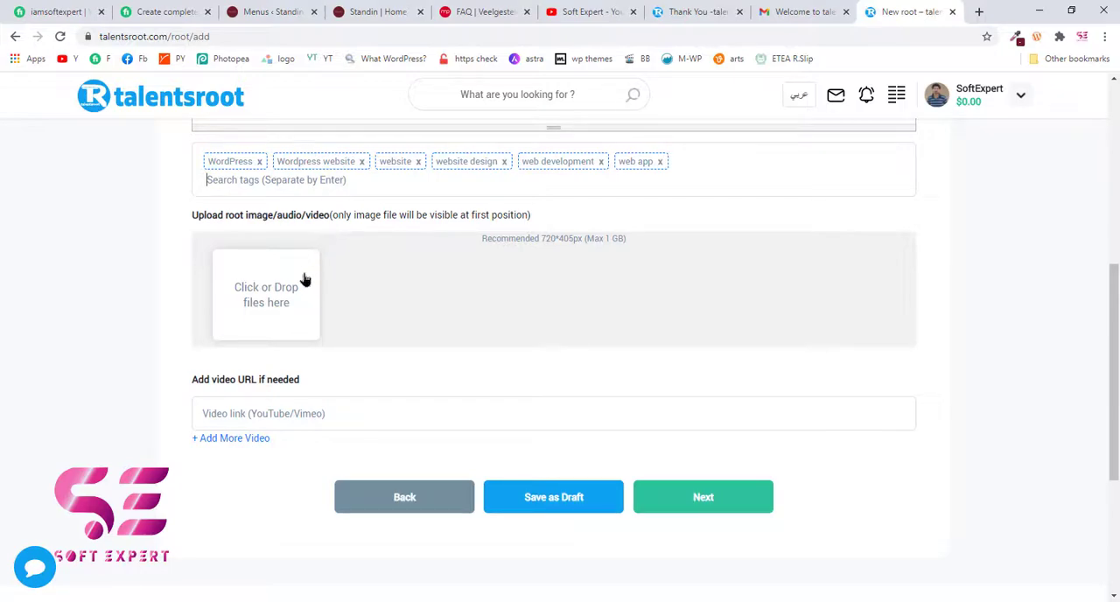
pyautogui.click(161, 11)
pyautogui.scroll(6, 329, 255)
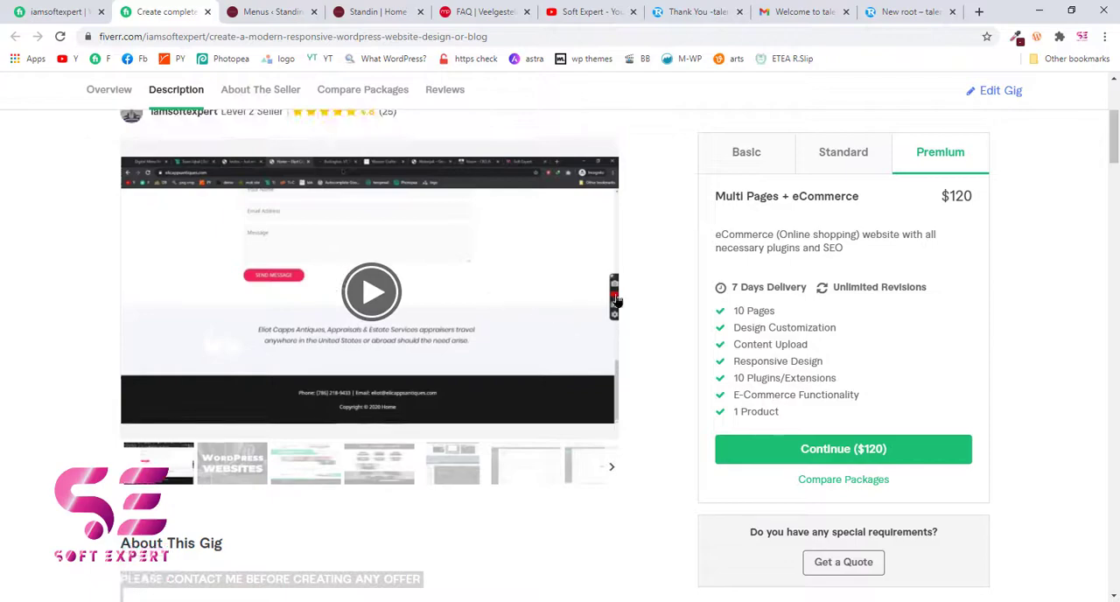
pyautogui.click(201, 466)
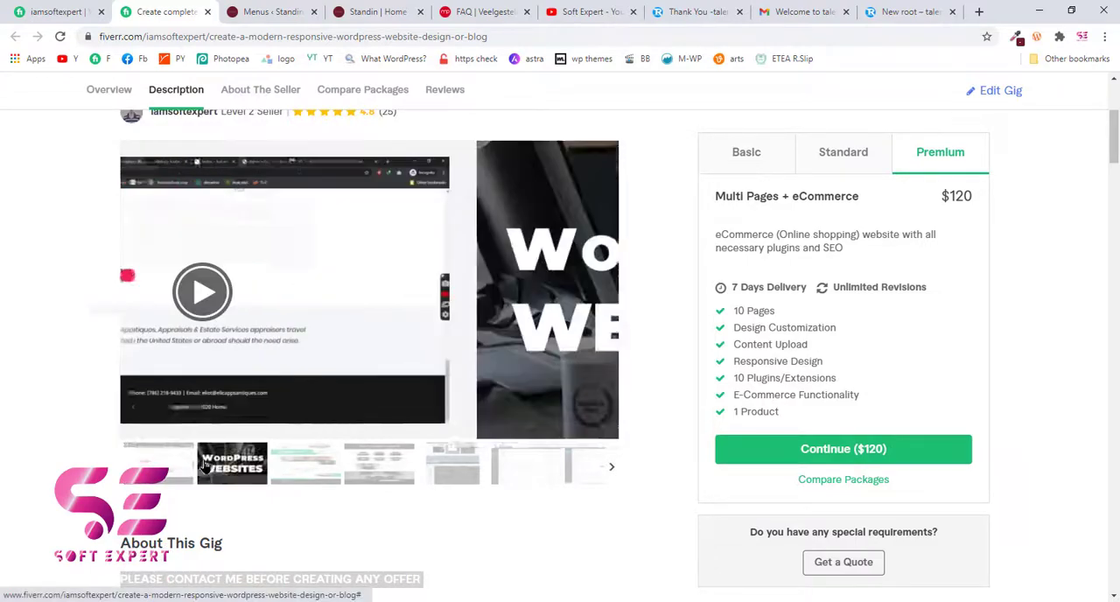
pyautogui.click(342, 279)
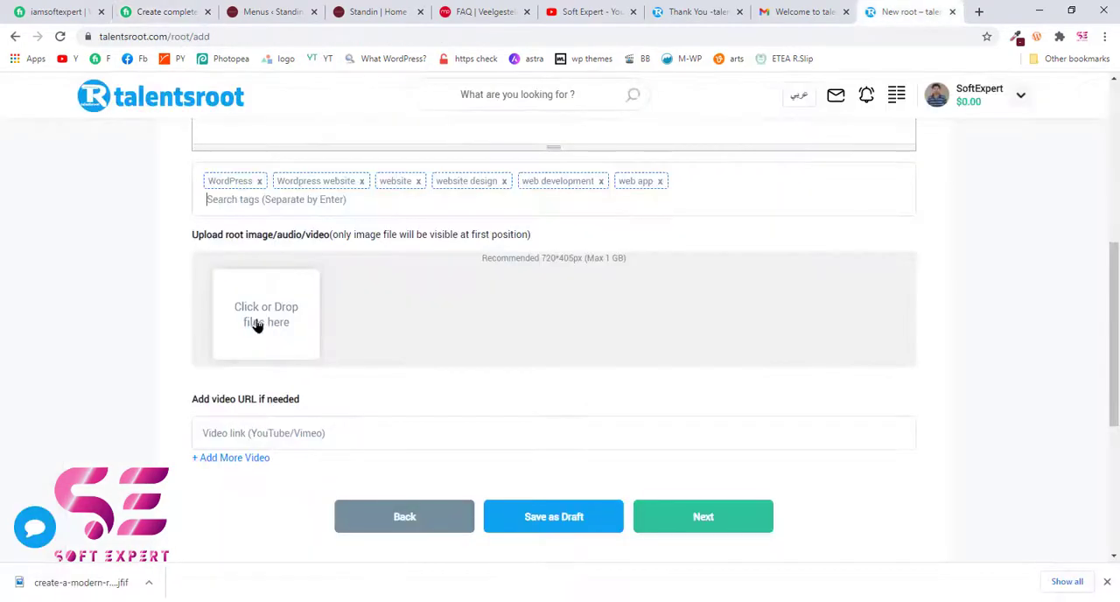
# - Upload site-2.png from the portfolio folder as the root's image
pyautogui.click(255, 325)
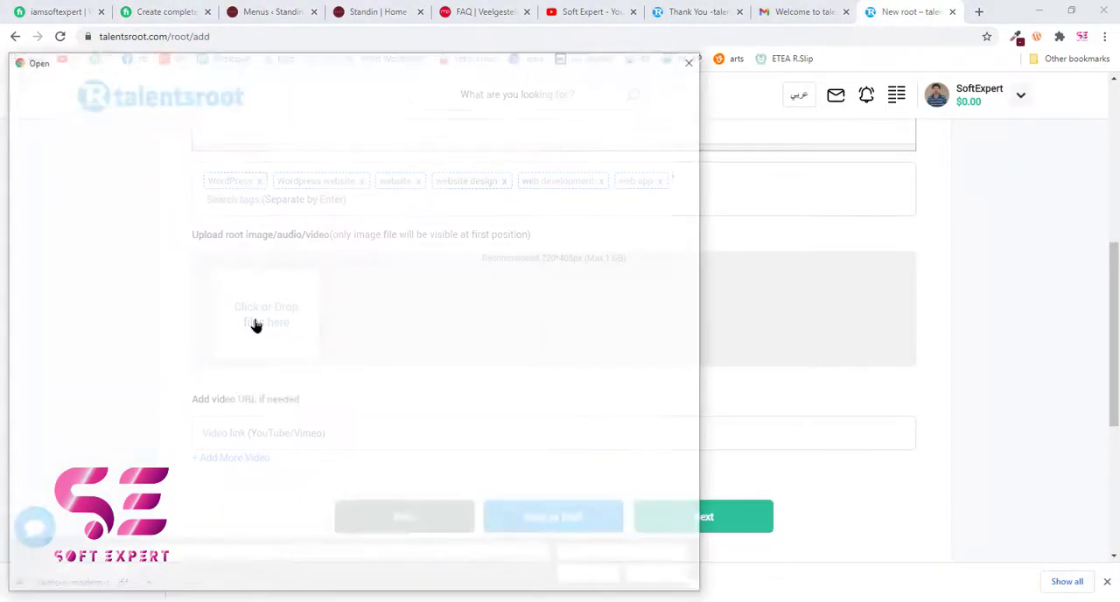
pyautogui.click(637, 319)
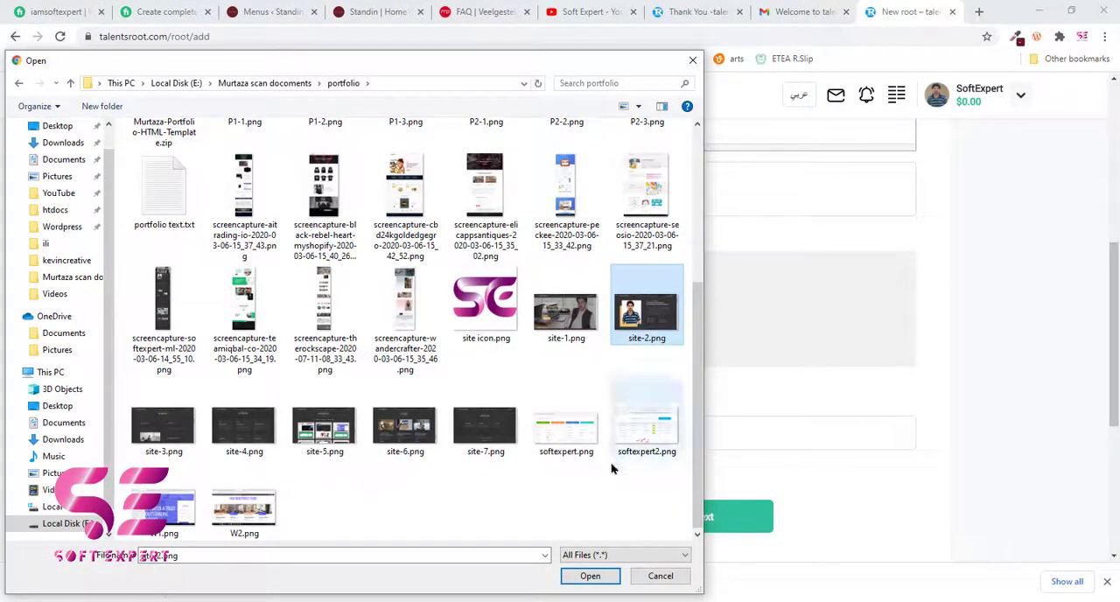
pyautogui.click(589, 576)
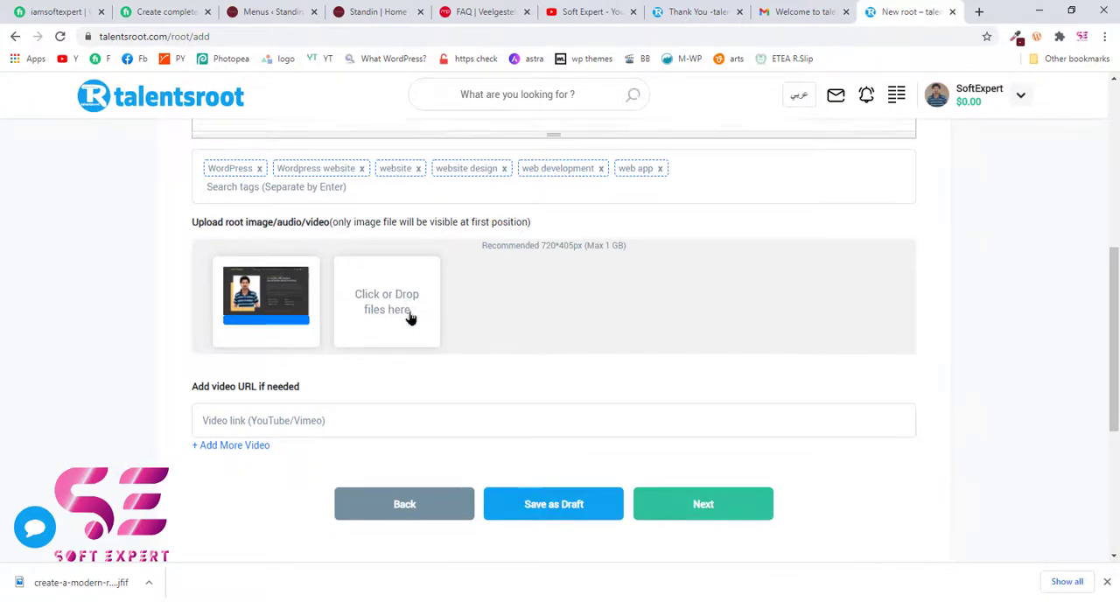
# - Copy the shareable link of the unlisted 1:14 video from YouTube Studio and paste it as the root's video URL
pyautogui.scroll(-1, 402, 320)
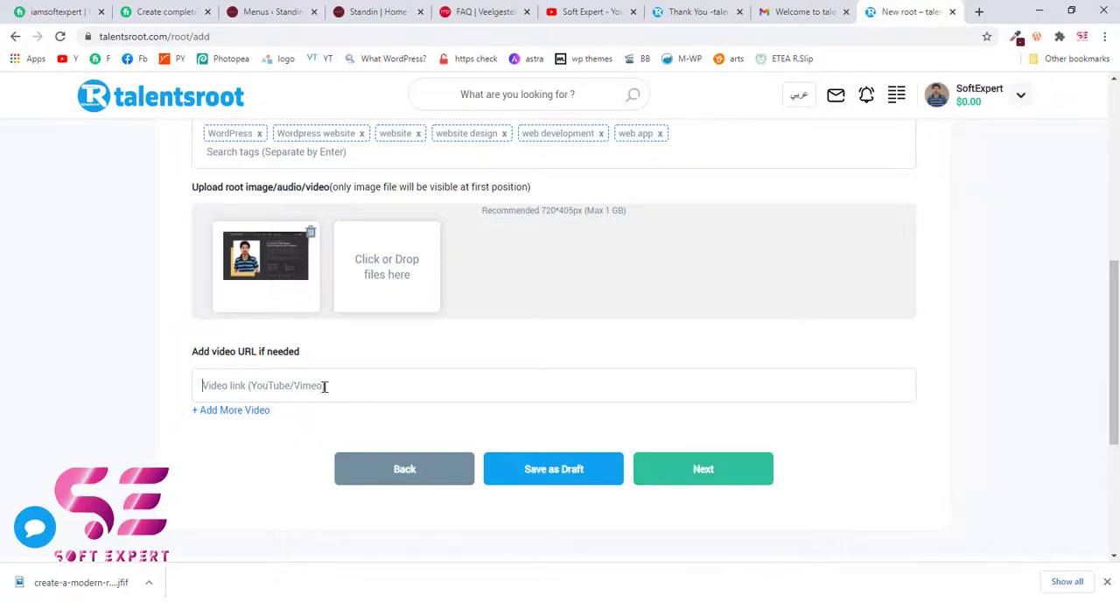
pyautogui.click(573, 10)
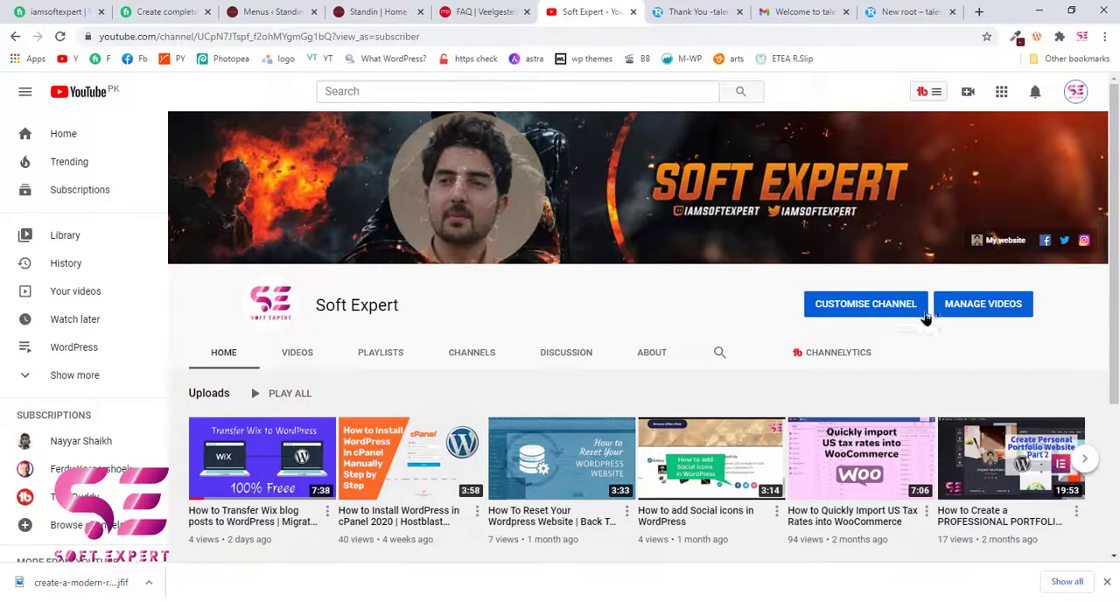
pyautogui.click(963, 306)
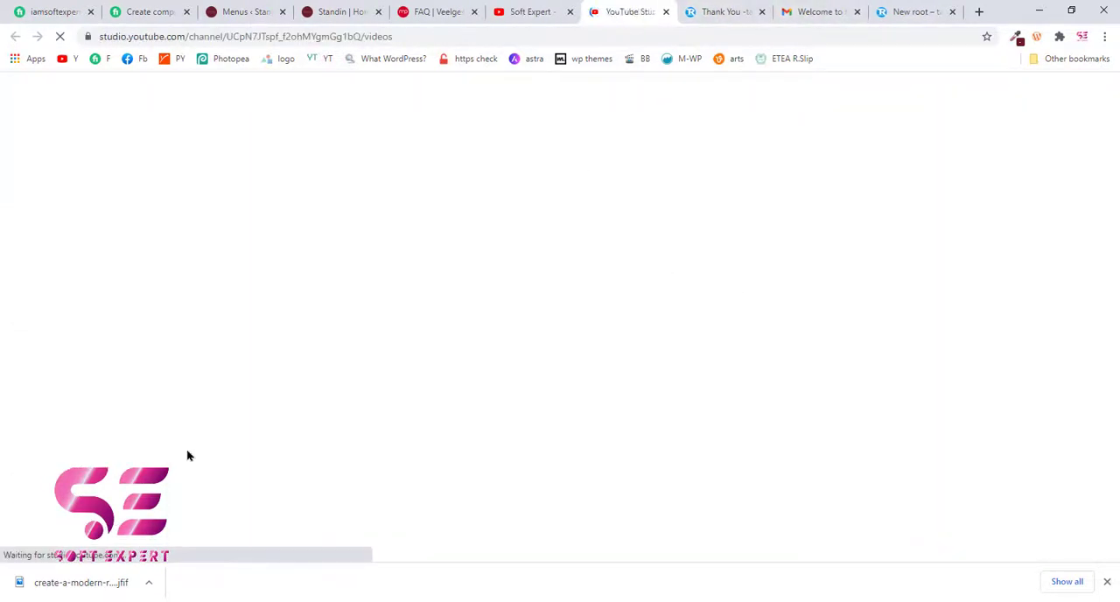
pyautogui.click(1108, 584)
pyautogui.scroll(-1, 479, 415)
pyautogui.scroll(-10, 479, 414)
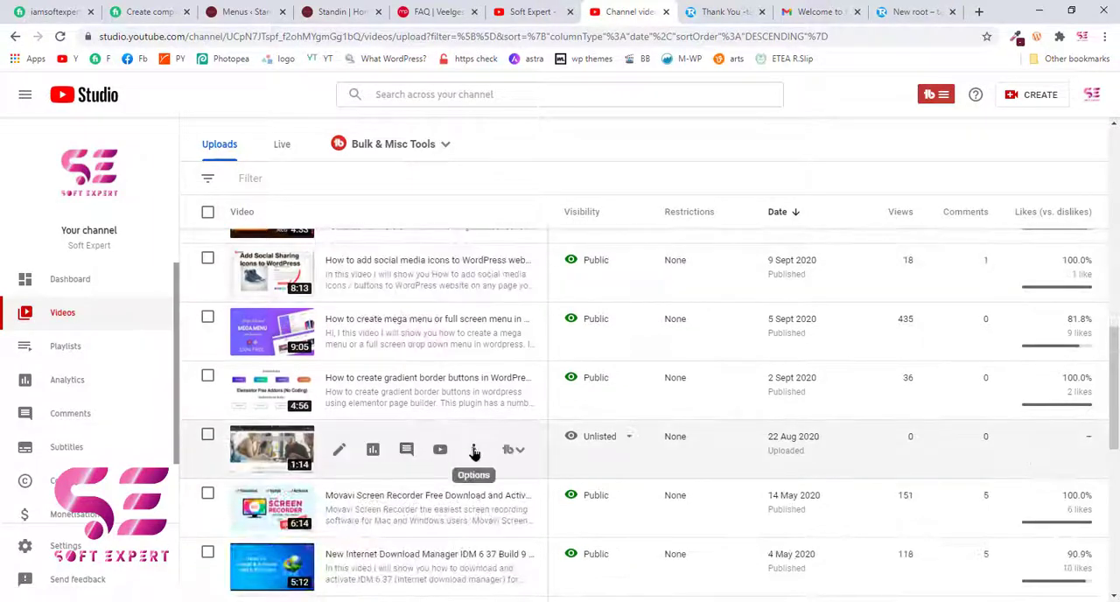
pyautogui.click(473, 450)
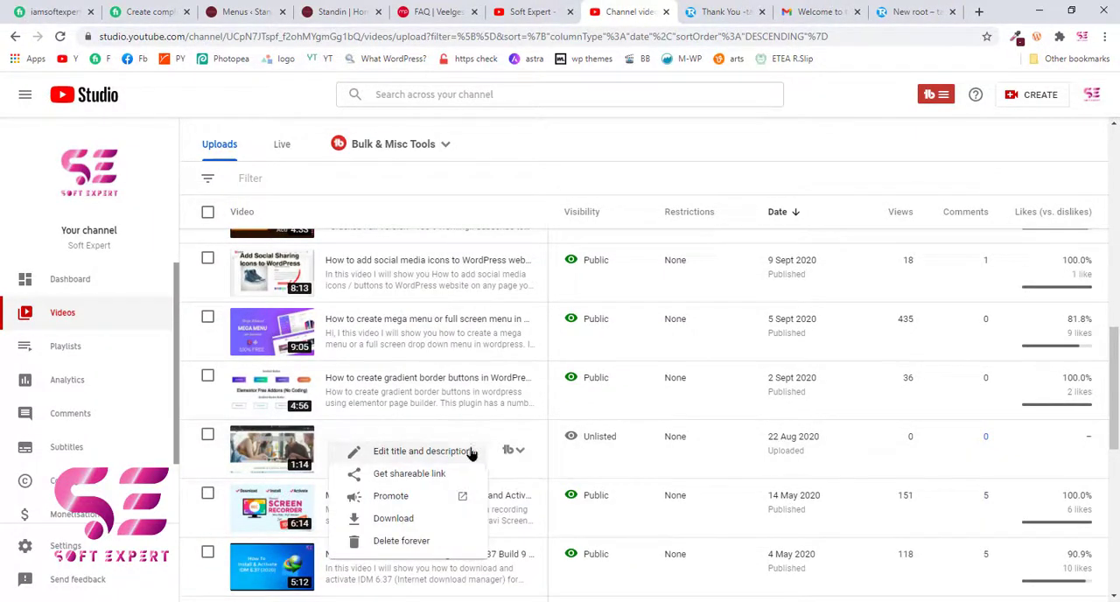
pyautogui.click(392, 483)
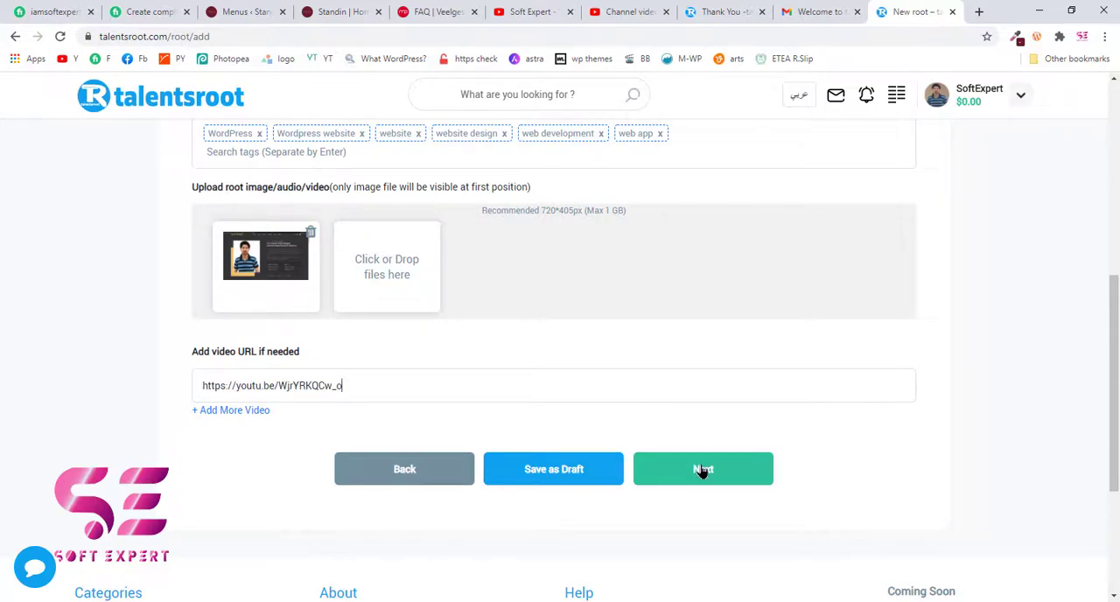
# - Proceed to the review of the new root, check its summary, and post it
pyautogui.click(703, 470)
pyautogui.scroll(5, 702, 473)
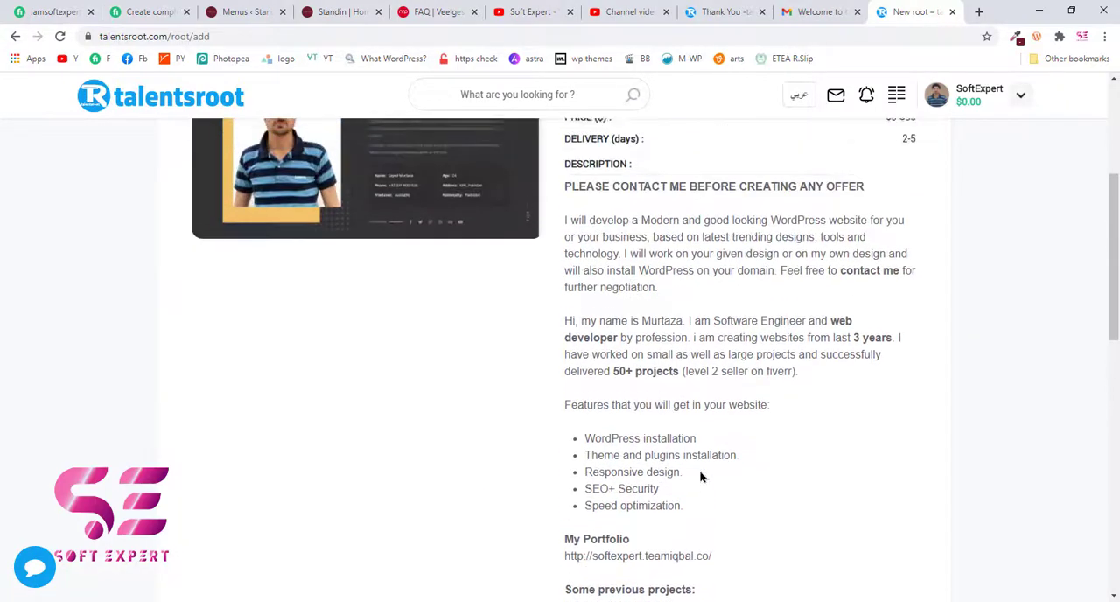
pyautogui.scroll(-1, 753, 270)
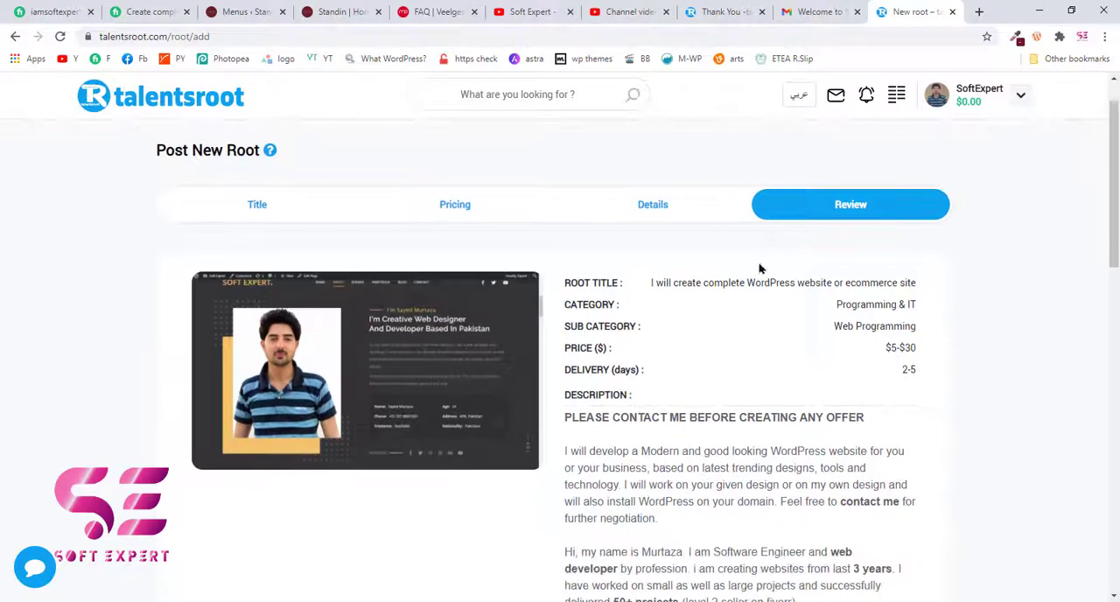
pyautogui.scroll(-1, 638, 320)
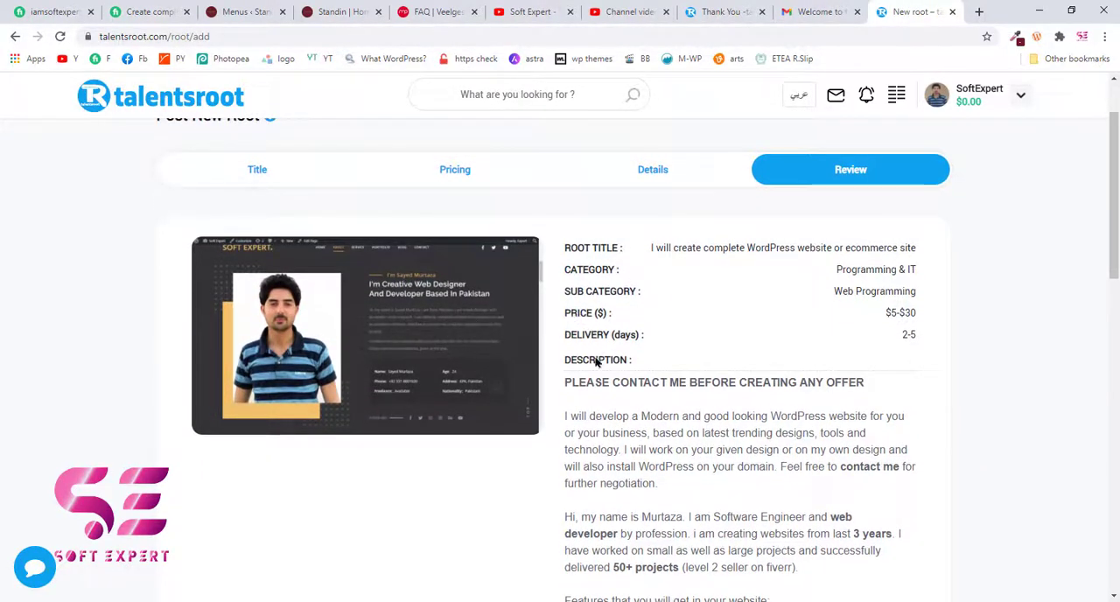
pyautogui.scroll(-5, 600, 354)
pyautogui.scroll(-5, 604, 359)
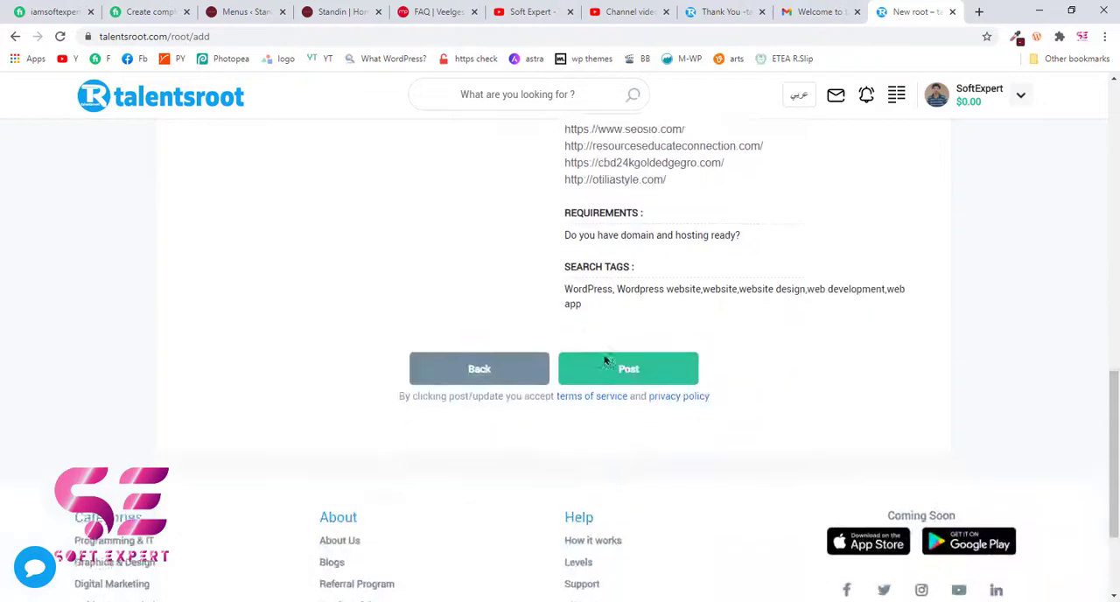
pyautogui.click(648, 382)
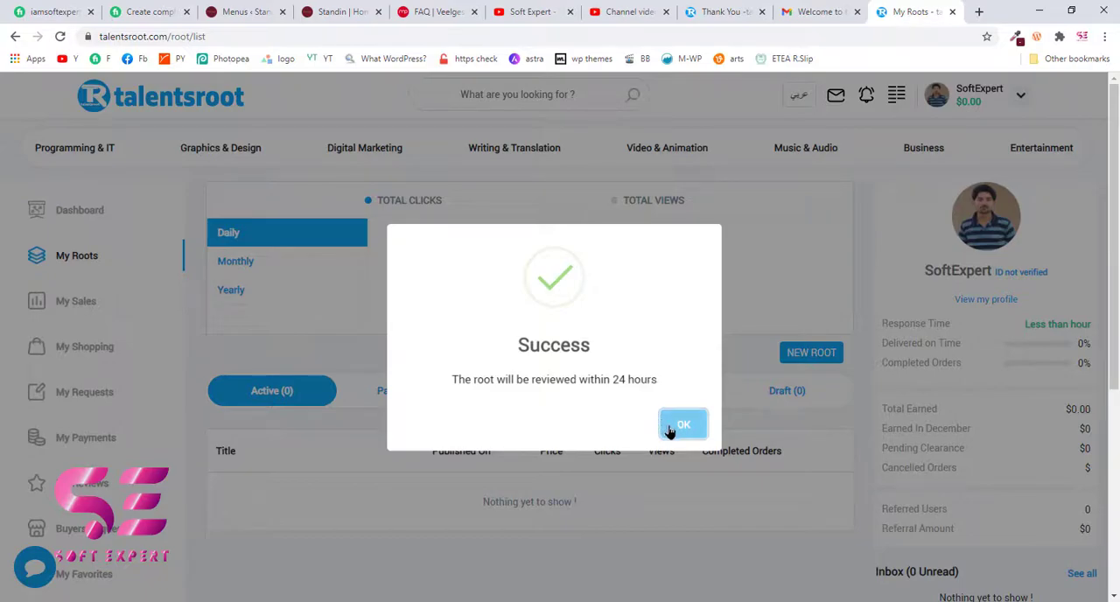
pyautogui.click(683, 424)
# - Show the roots under review and look over the posted root's entry and the clicks and views chart
pyautogui.scroll(-3, 667, 430)
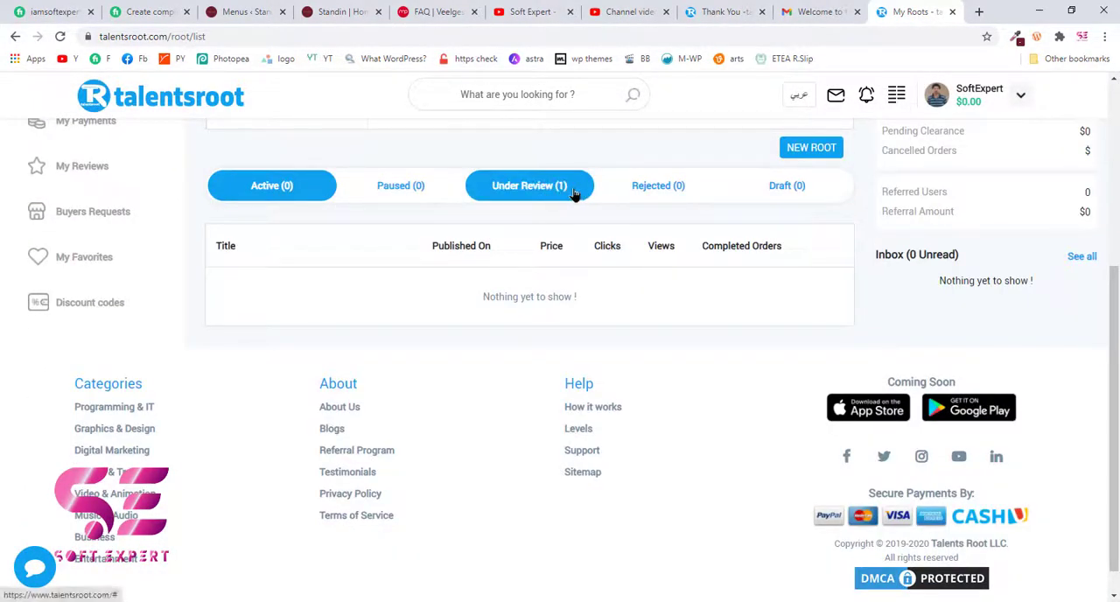
pyautogui.click(519, 196)
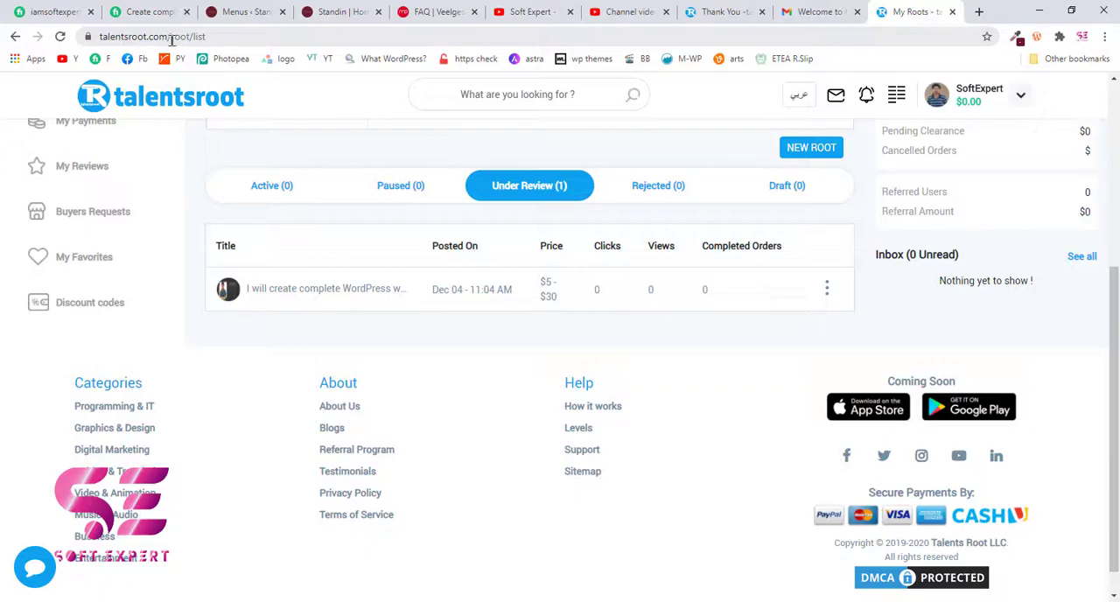
pyautogui.scroll(4, 225, 205)
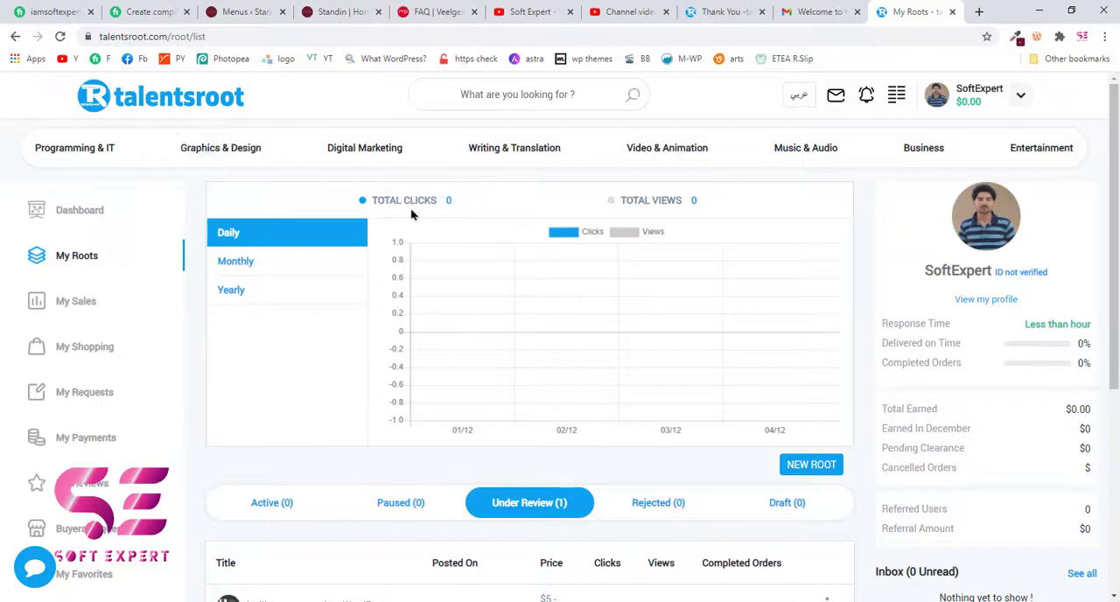
pyautogui.scroll(-1, 412, 318)
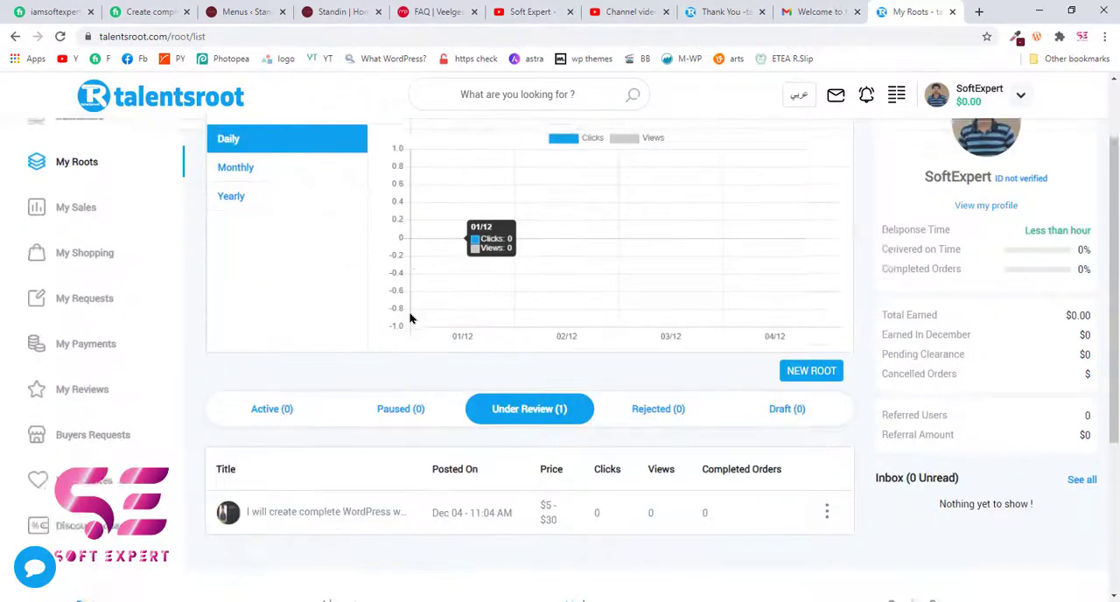
pyautogui.scroll(-1, 410, 318)
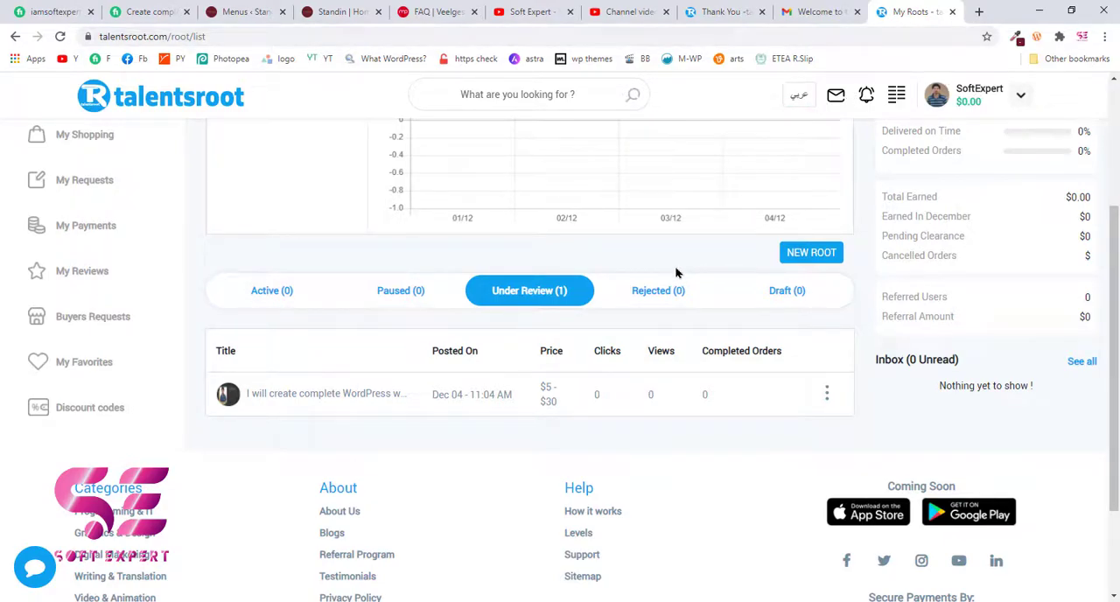
pyautogui.scroll(3, 675, 273)
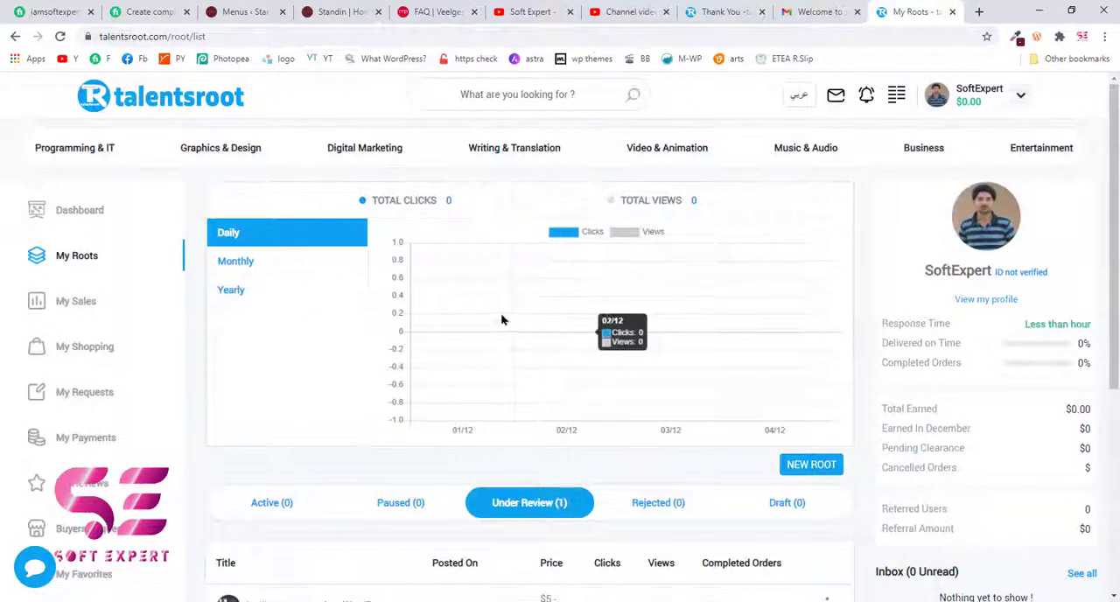
# - Reopen My Roots and examine the root status categories, the statistics chart and the account's section list
pyautogui.click(112, 260)
pyautogui.scroll(-2, 525, 385)
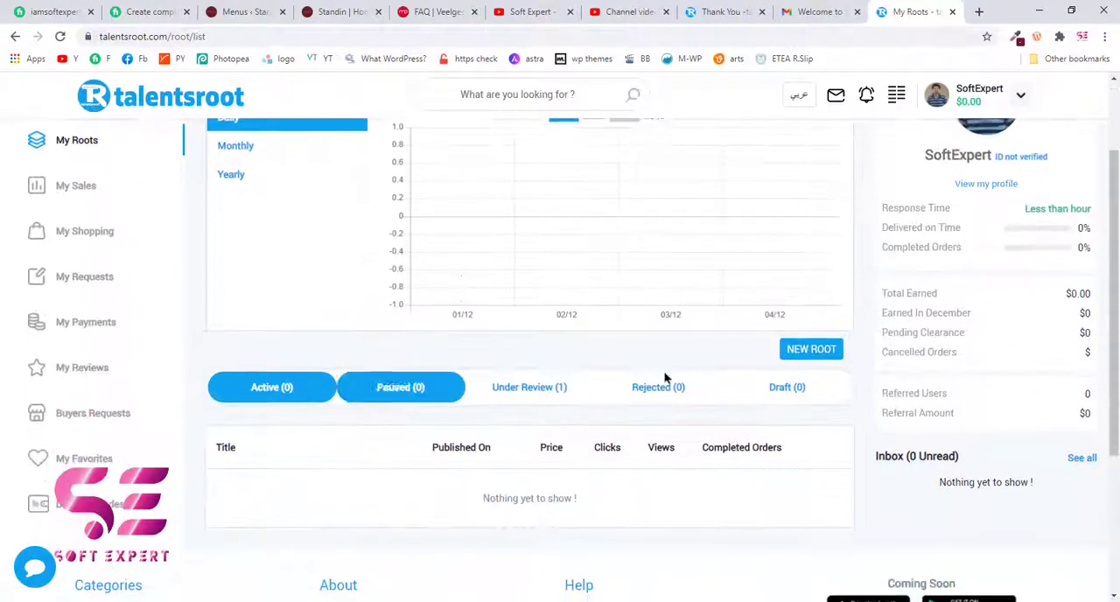
pyautogui.scroll(-1, 818, 349)
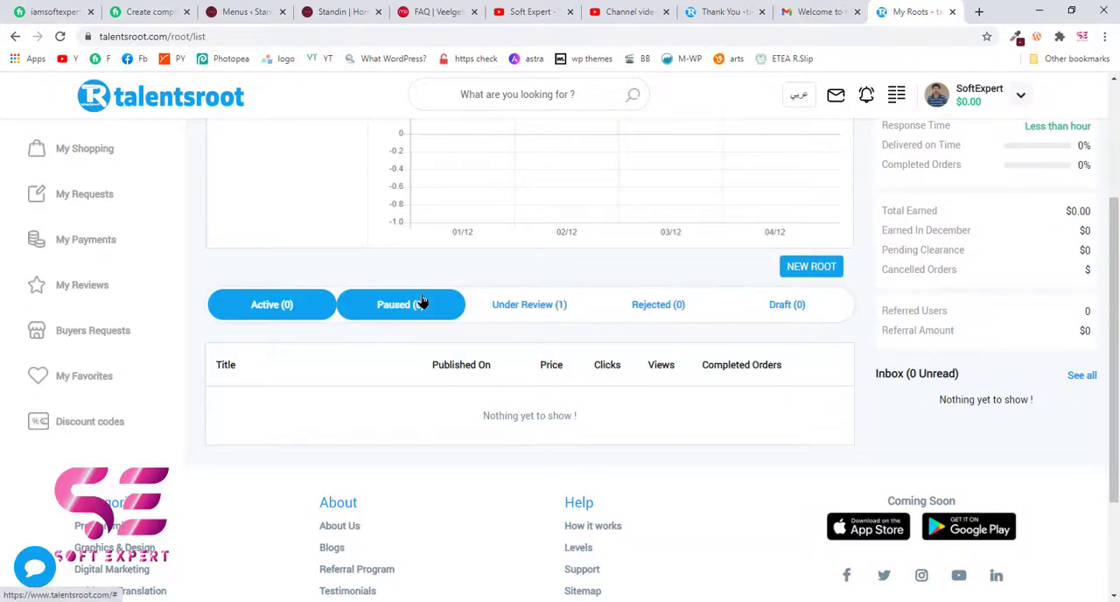
pyautogui.scroll(3, 421, 301)
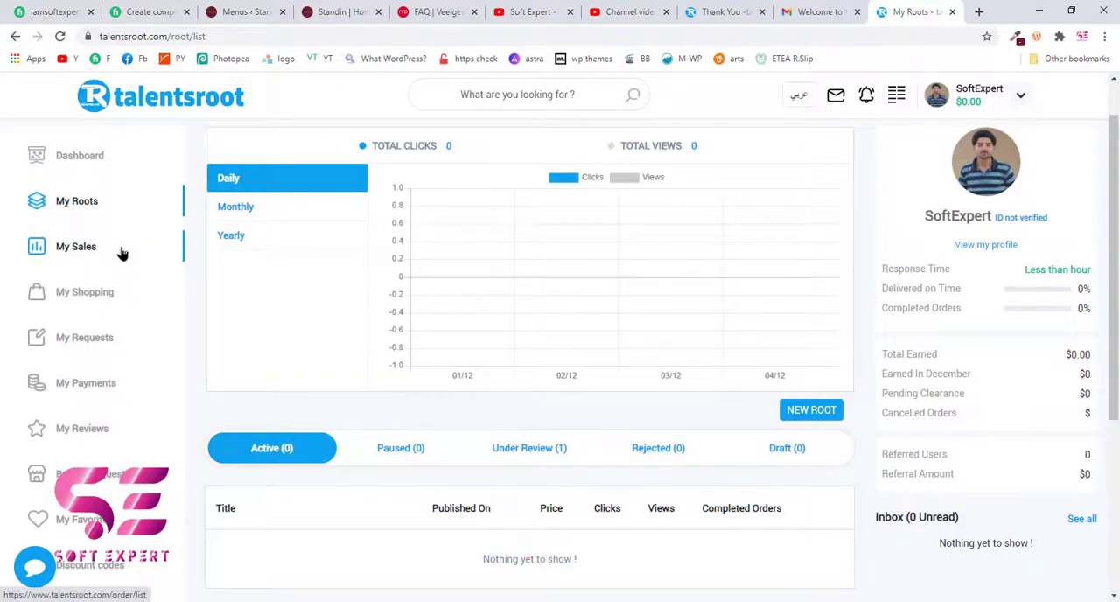
pyautogui.scroll(-1, 114, 337)
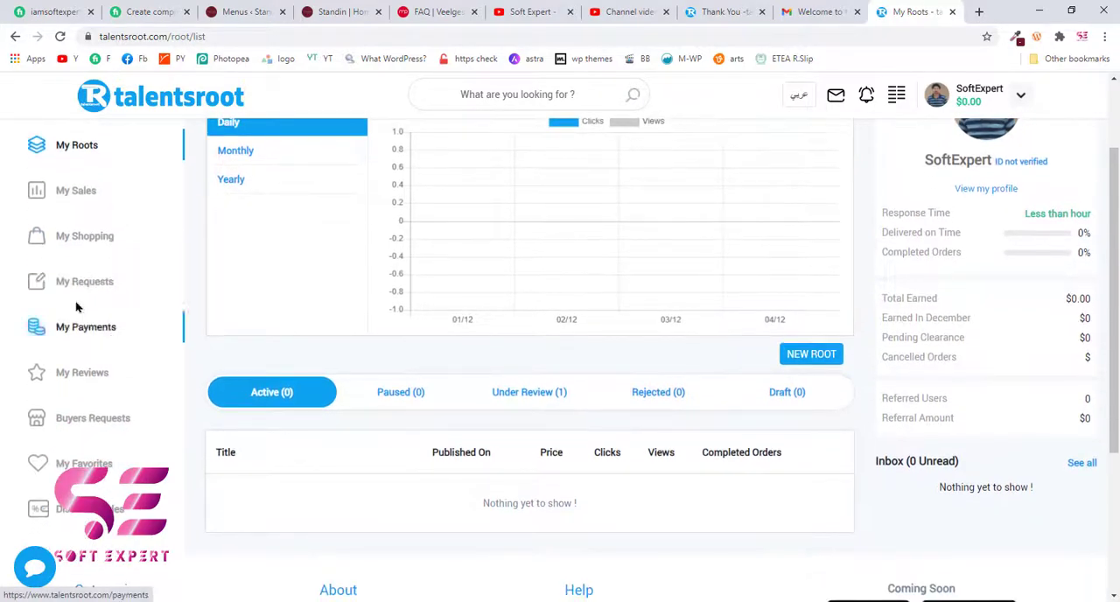
pyautogui.scroll(-2, 137, 336)
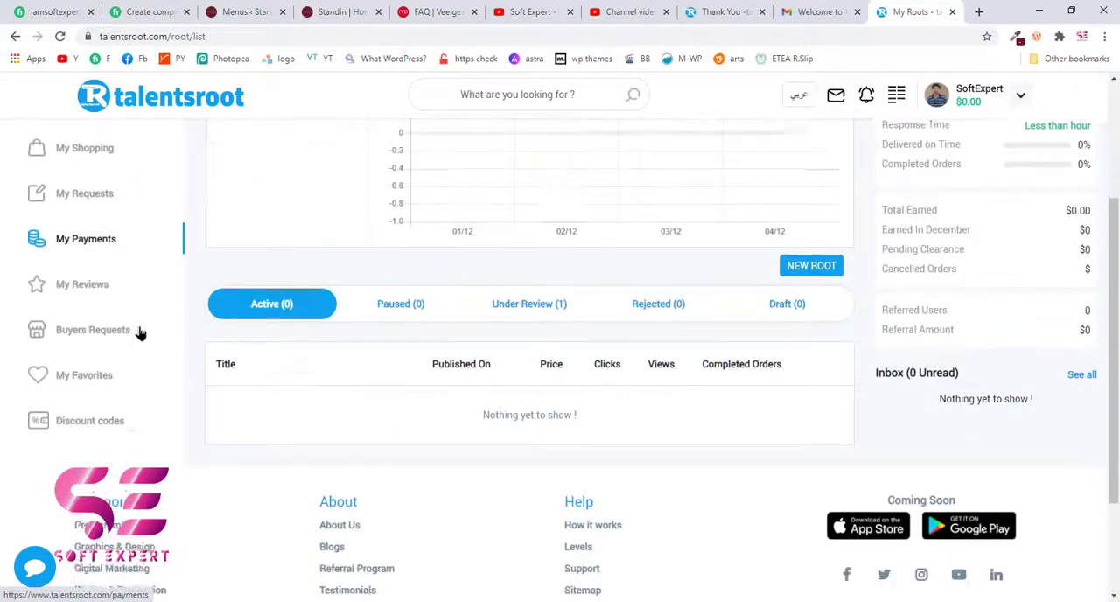
pyautogui.scroll(4, 123, 357)
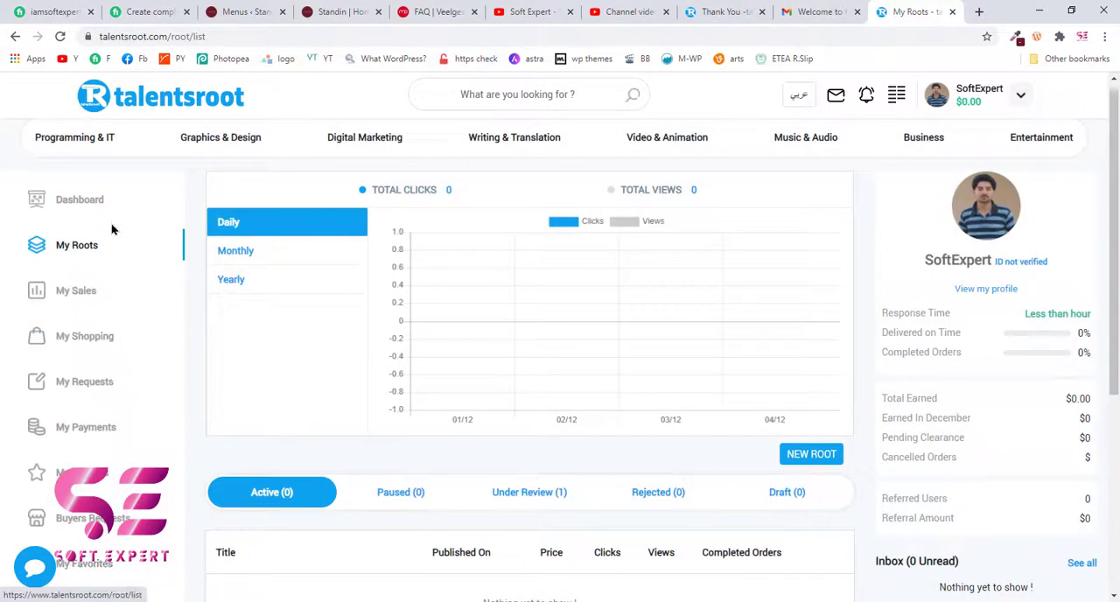
pyautogui.scroll(-2, 172, 387)
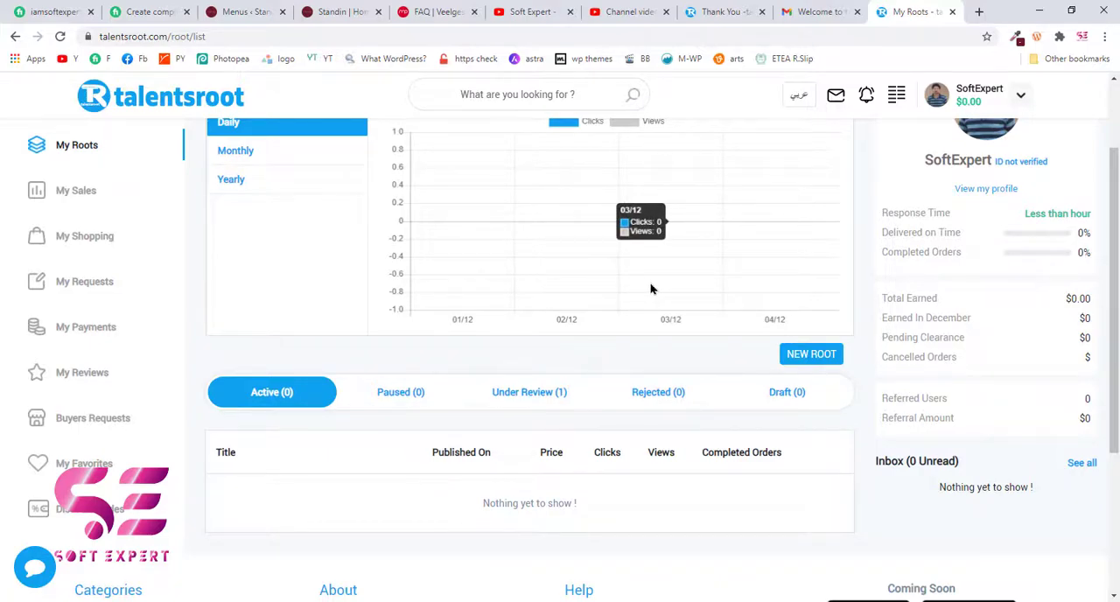
pyautogui.scroll(2, 733, 203)
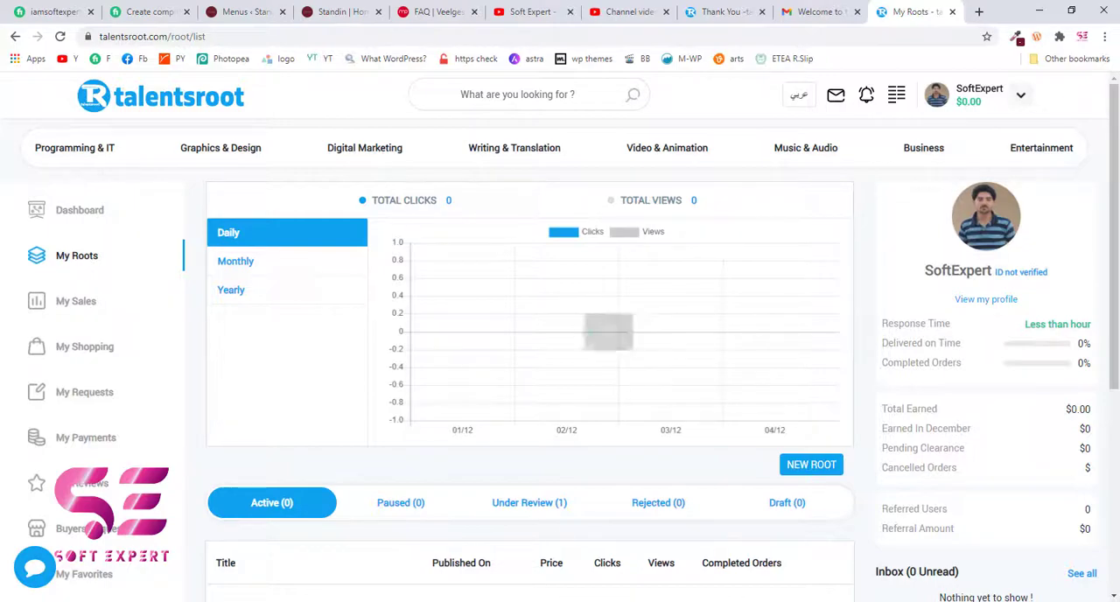
pyautogui.click(560, 601)
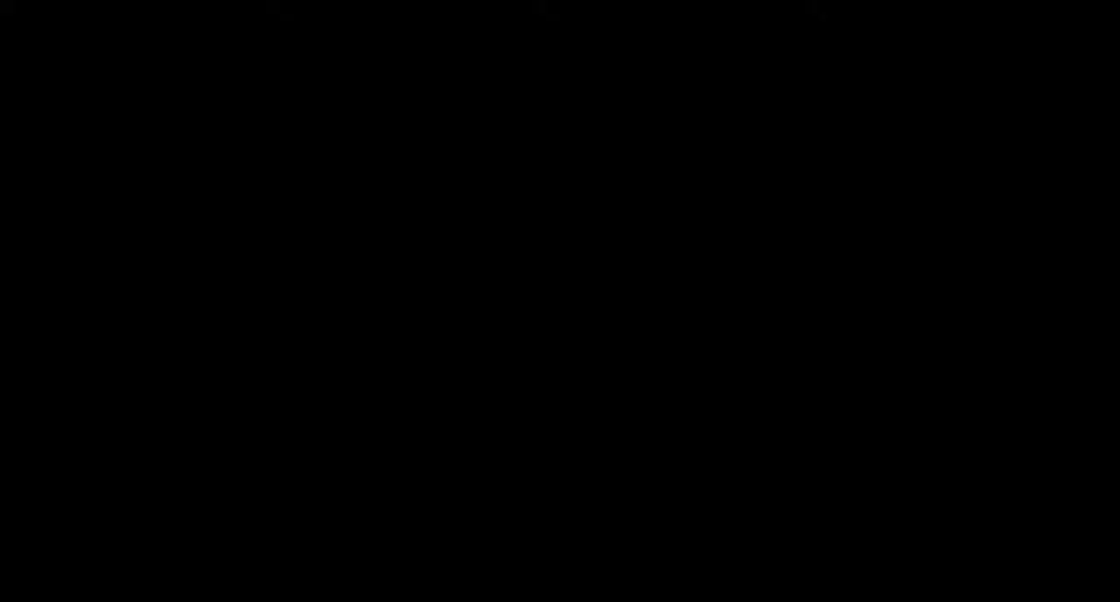